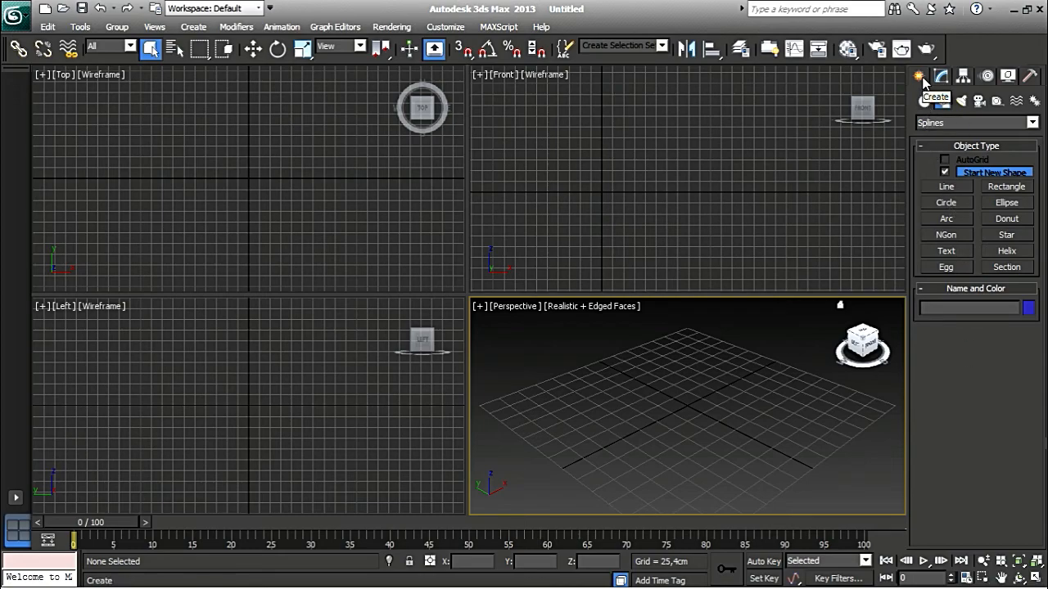
Display the Standard Primitives geometry category, go to the spline shapes and start the Line tool.
{"action": "left_click", "coordinate": [924, 101]}
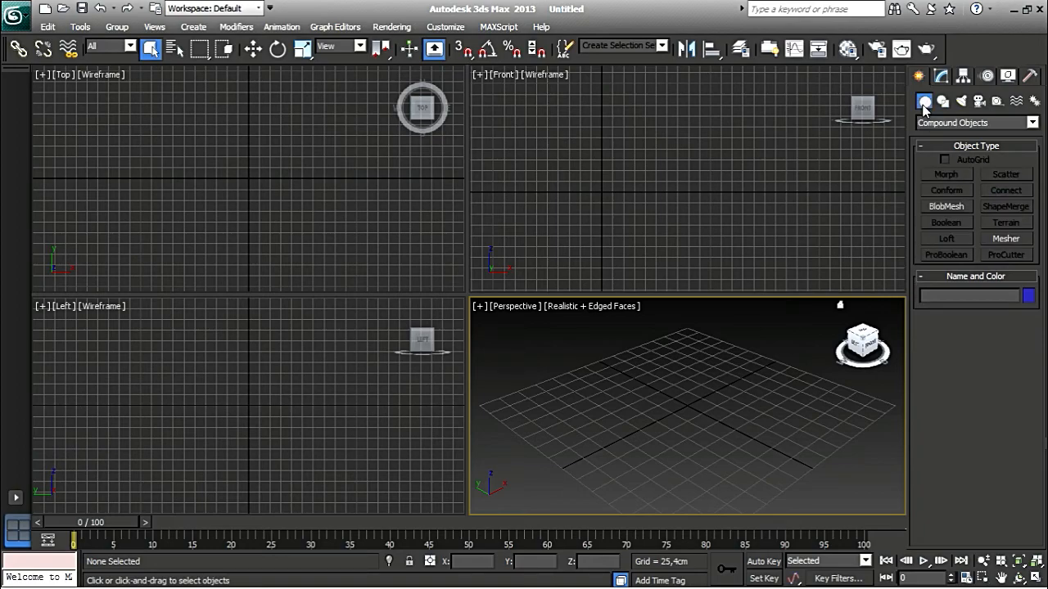
{"action": "left_click", "coordinate": [1015, 126]}
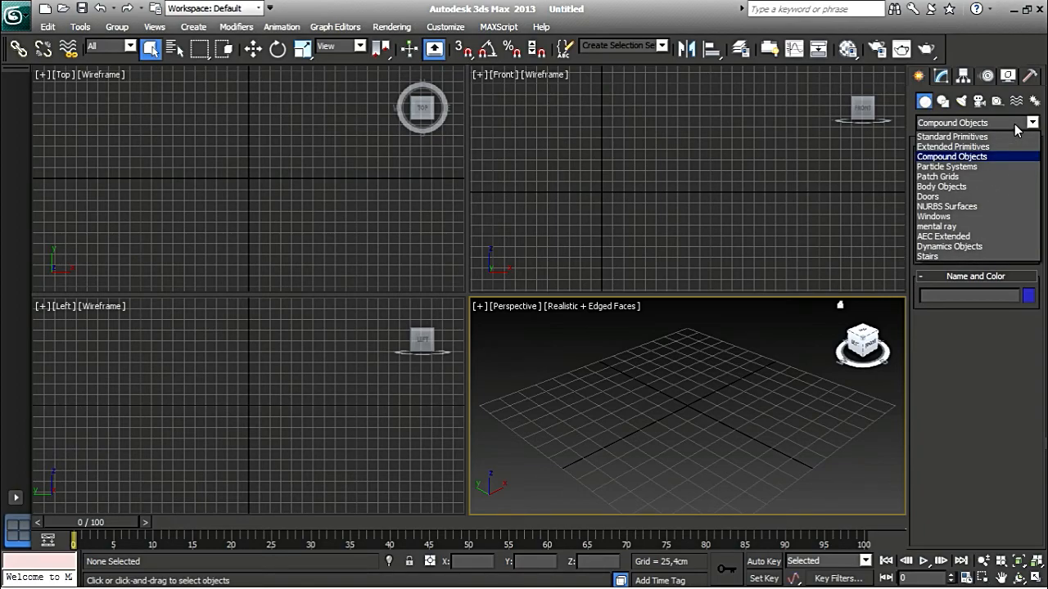
{"action": "left_click", "coordinate": [962, 136]}
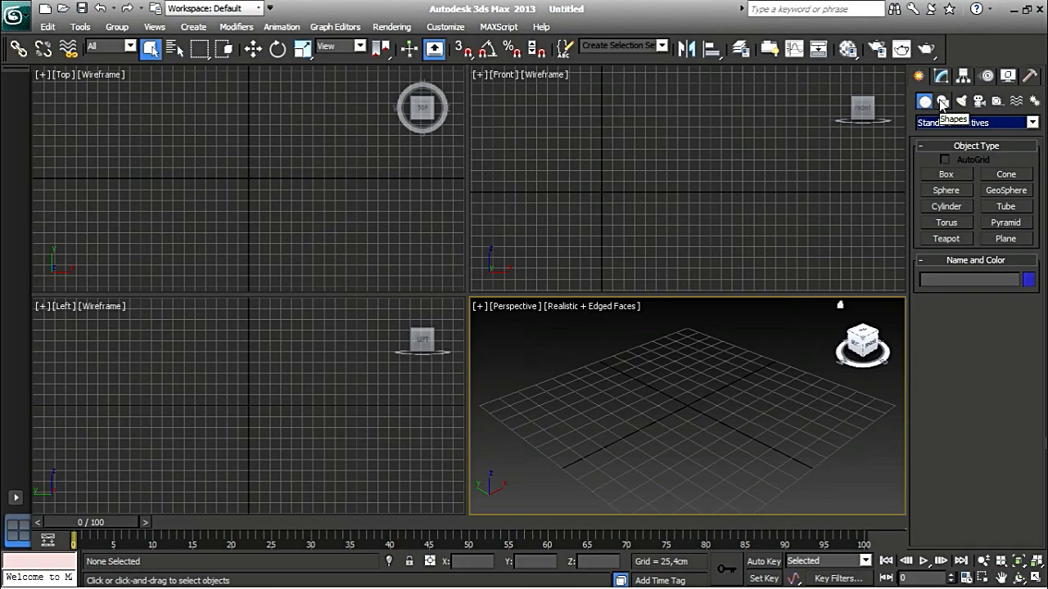
{"action": "left_click", "coordinate": [942, 100]}
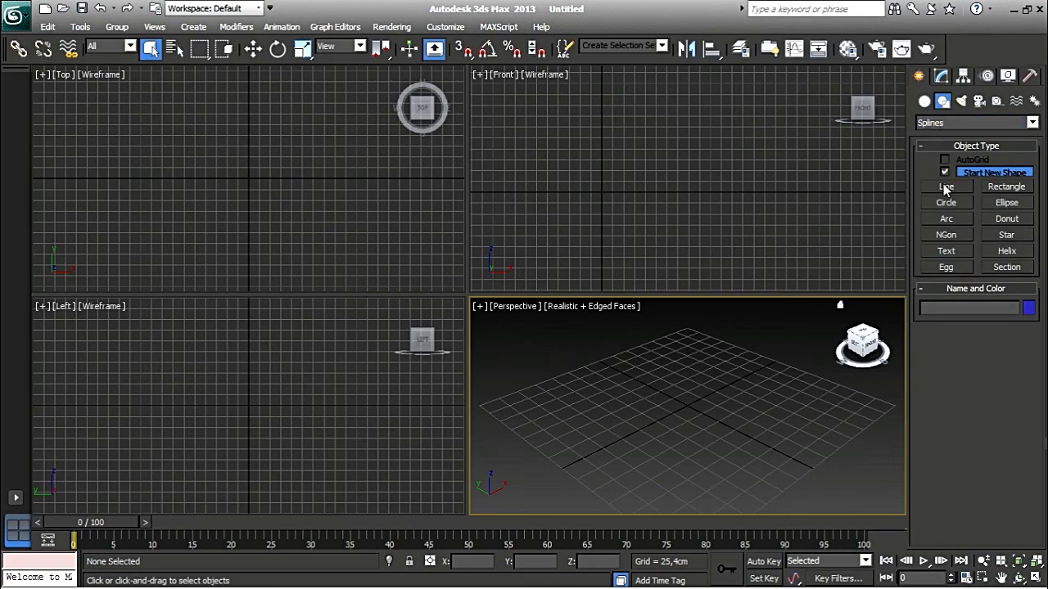
{"action": "left_click", "coordinate": [945, 187]}
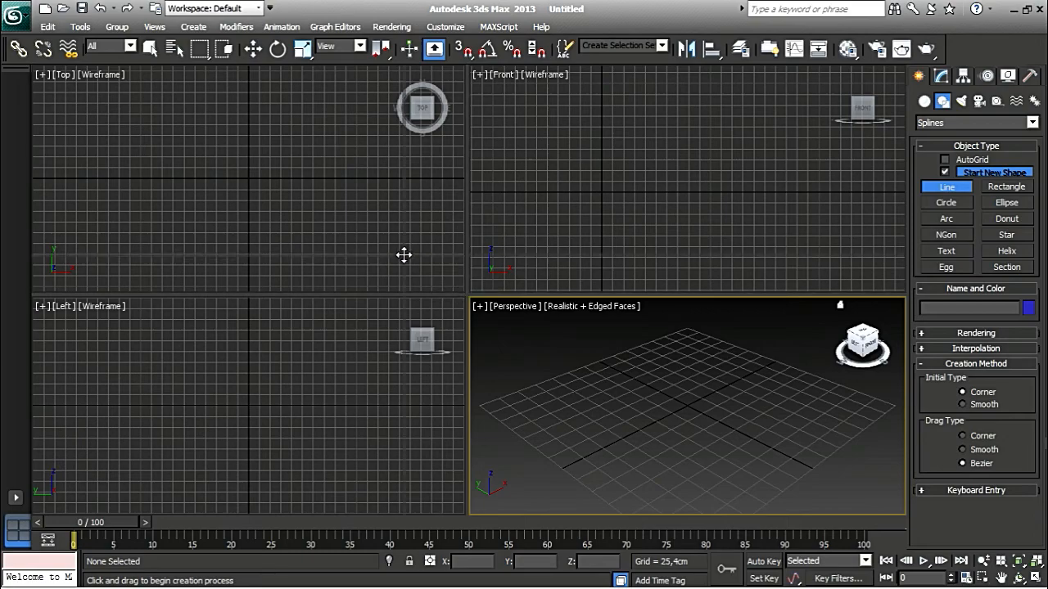
Maximize the Perspective viewport and change it to an Orthographic view.
{"action": "key", "text": "alt+w"}
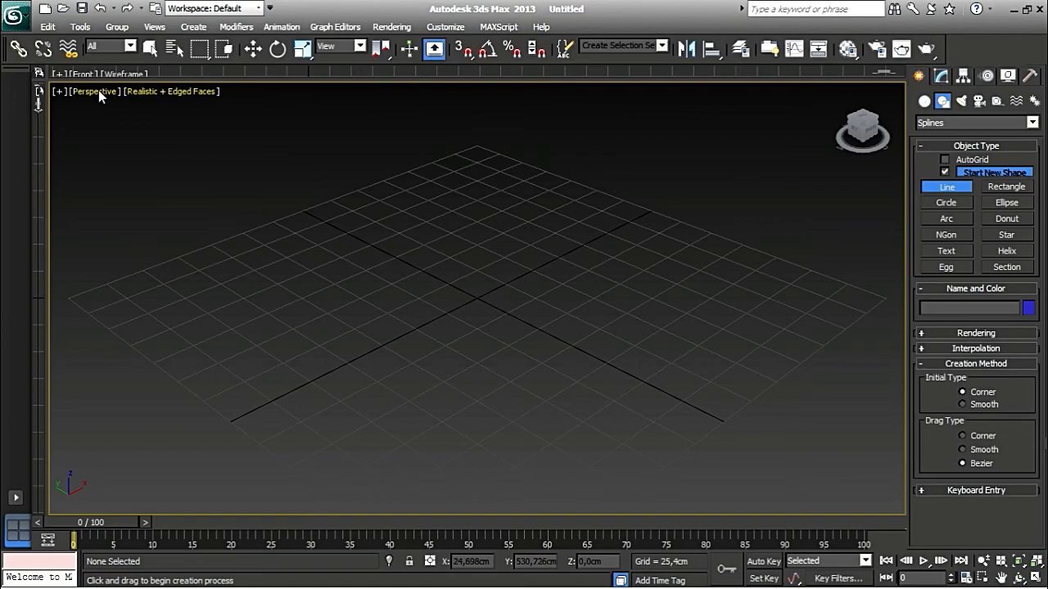
{"action": "left_click", "coordinate": [99, 91]}
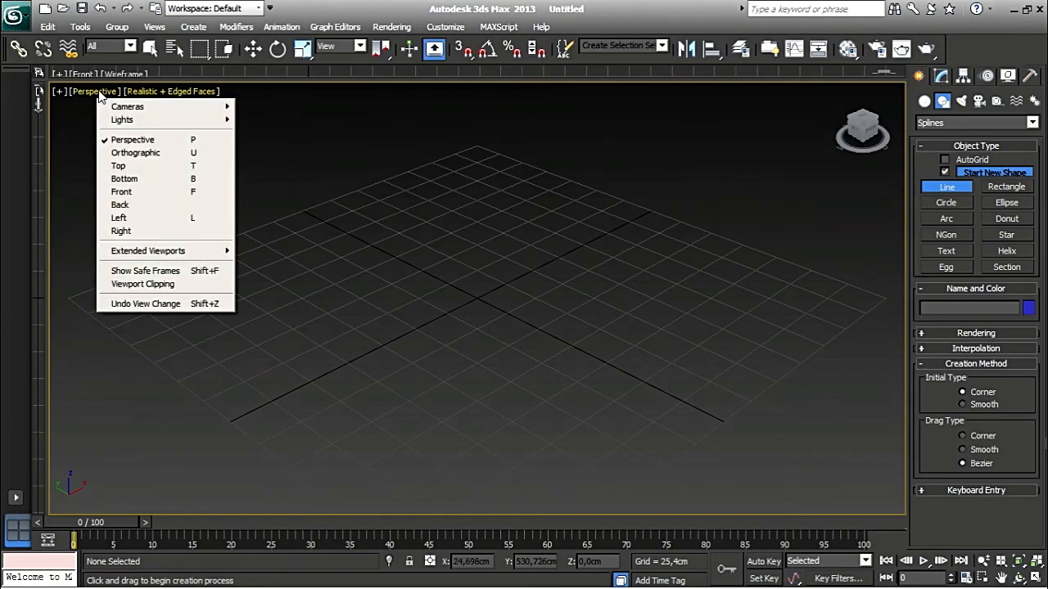
{"action": "left_click", "coordinate": [136, 153]}
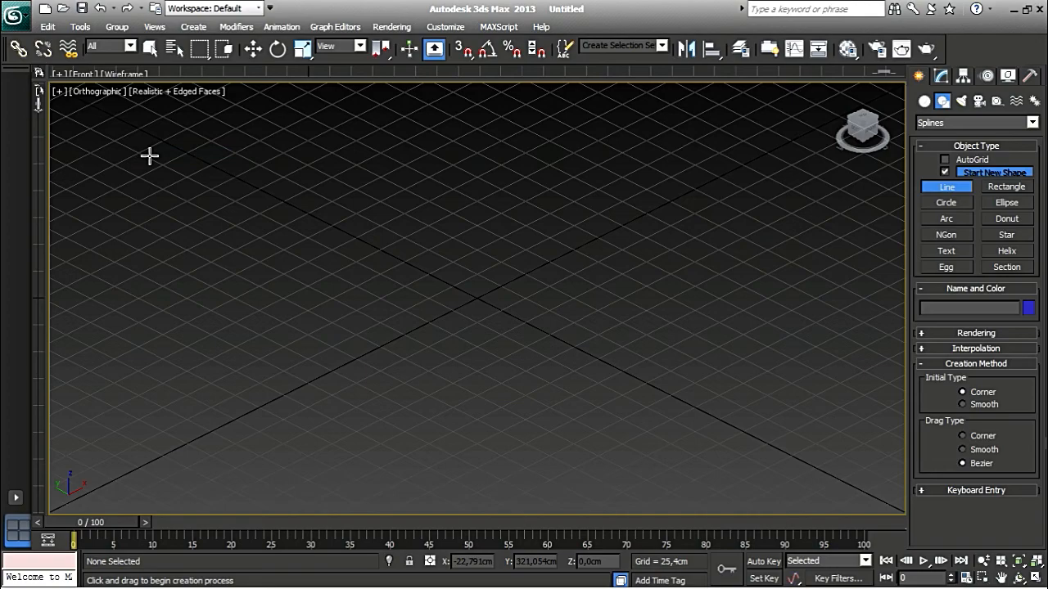
Switch the viewport to Perspective and back to Orthographic to compare the two projections.
{"action": "left_click", "coordinate": [104, 94]}
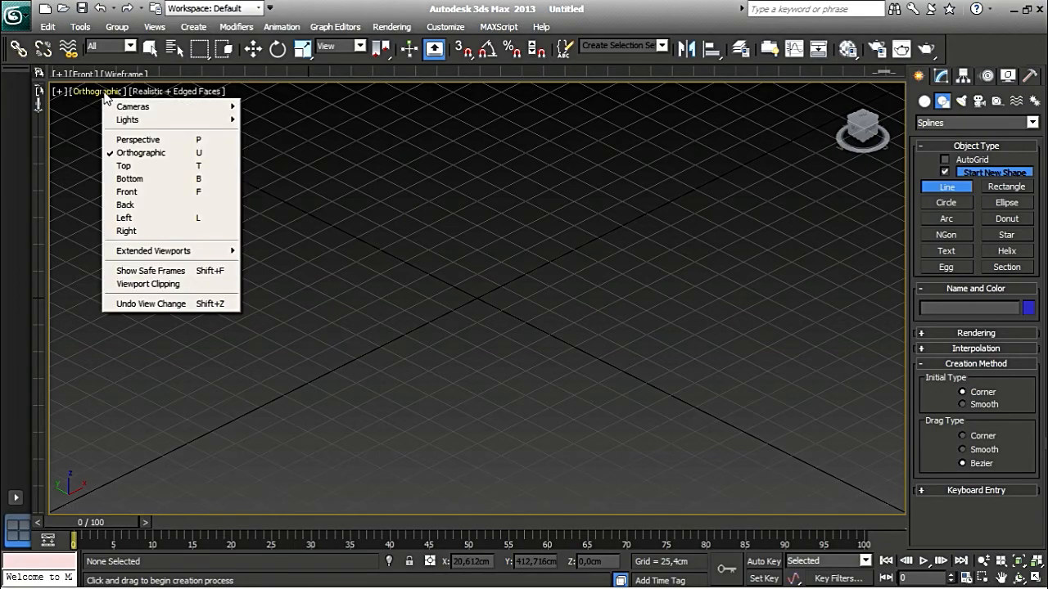
{"action": "left_click", "coordinate": [137, 140]}
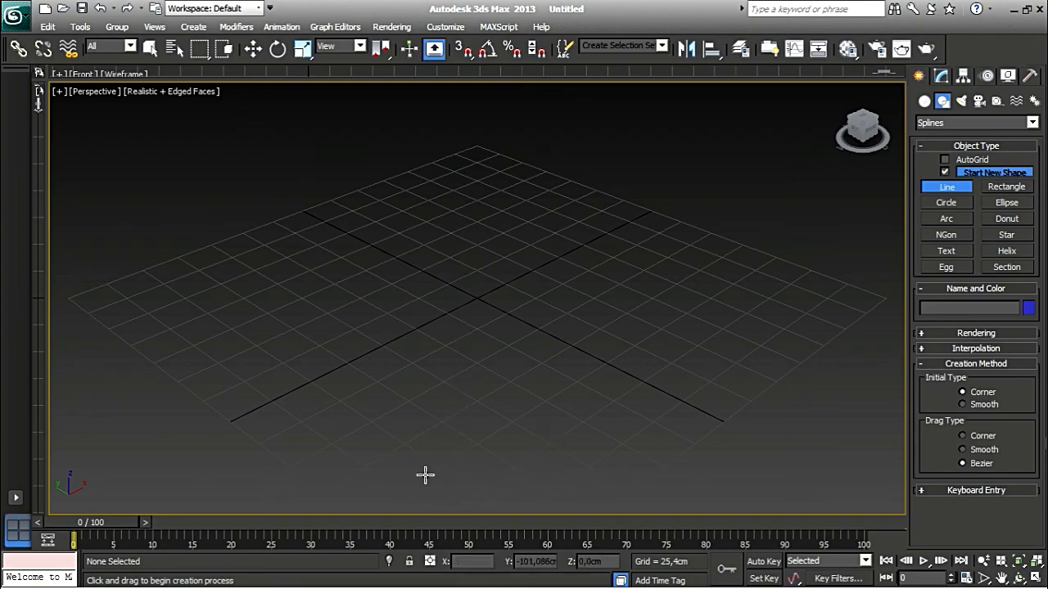
{"action": "left_click", "coordinate": [93, 95]}
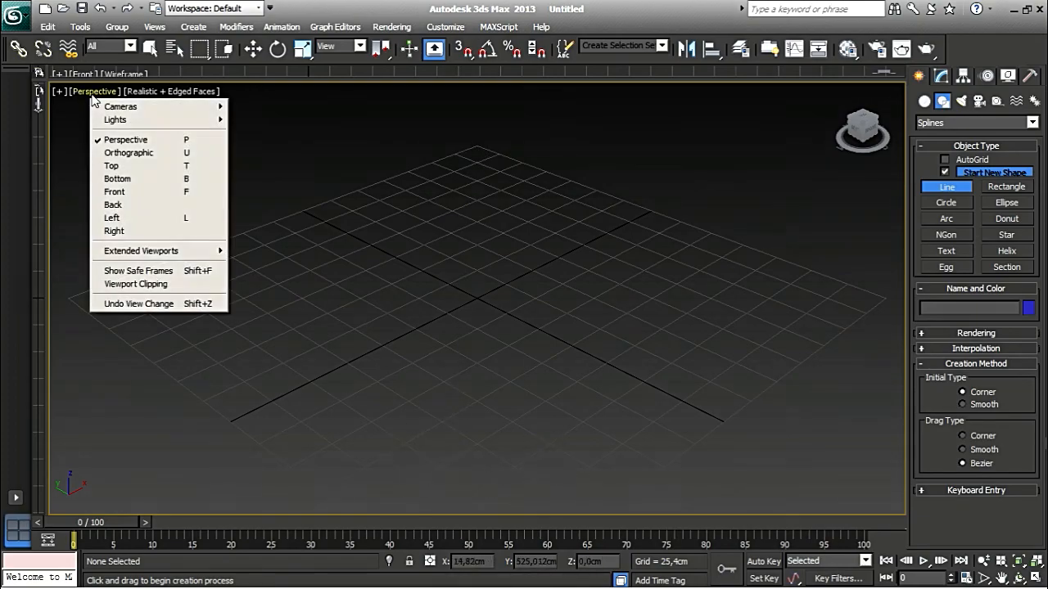
{"action": "left_click", "coordinate": [123, 152]}
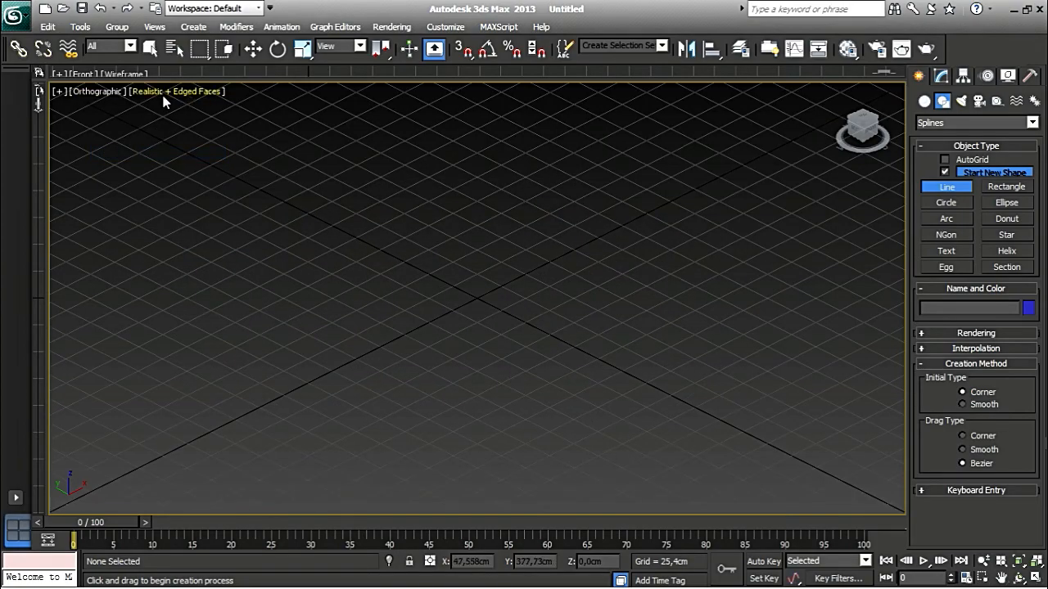
Set the viewport display to Shaded with edged faces and keep Splines as the shape category.
{"action": "left_click", "coordinate": [179, 94]}
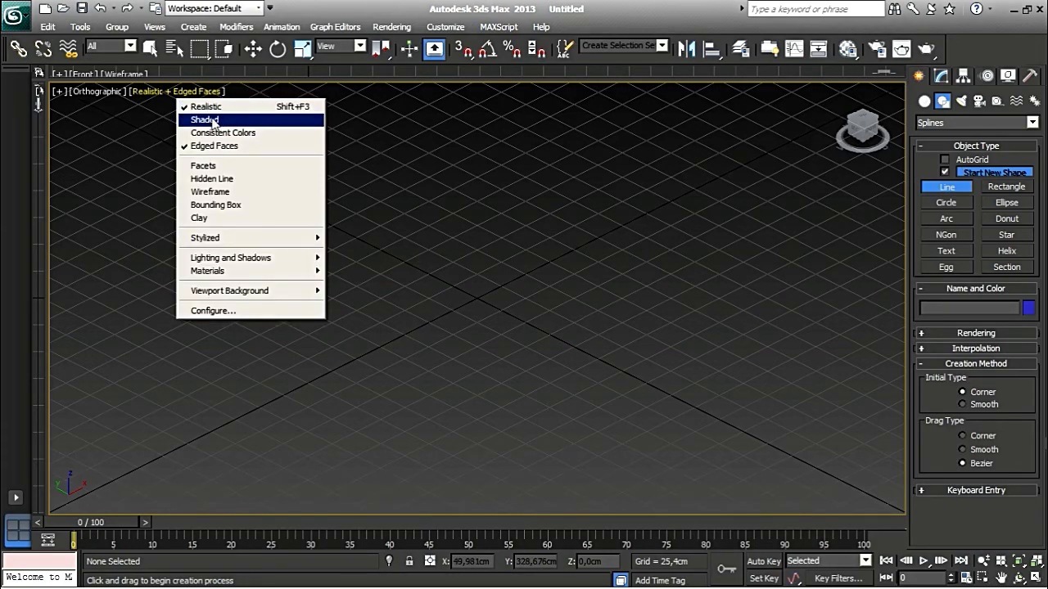
{"action": "left_click", "coordinate": [205, 120]}
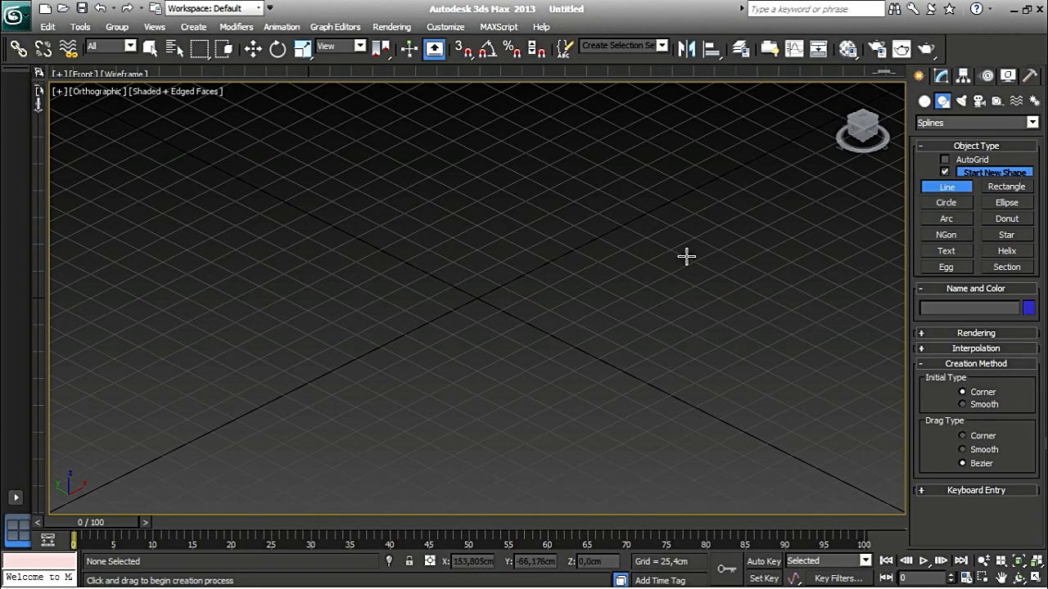
{"action": "left_click", "coordinate": [946, 124]}
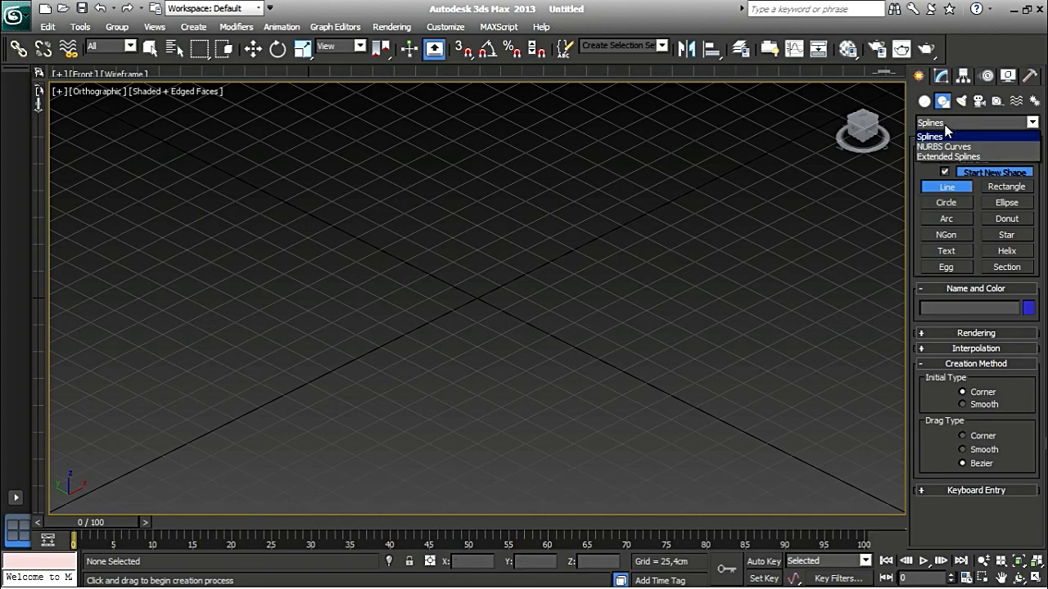
{"action": "left_click", "coordinate": [949, 123]}
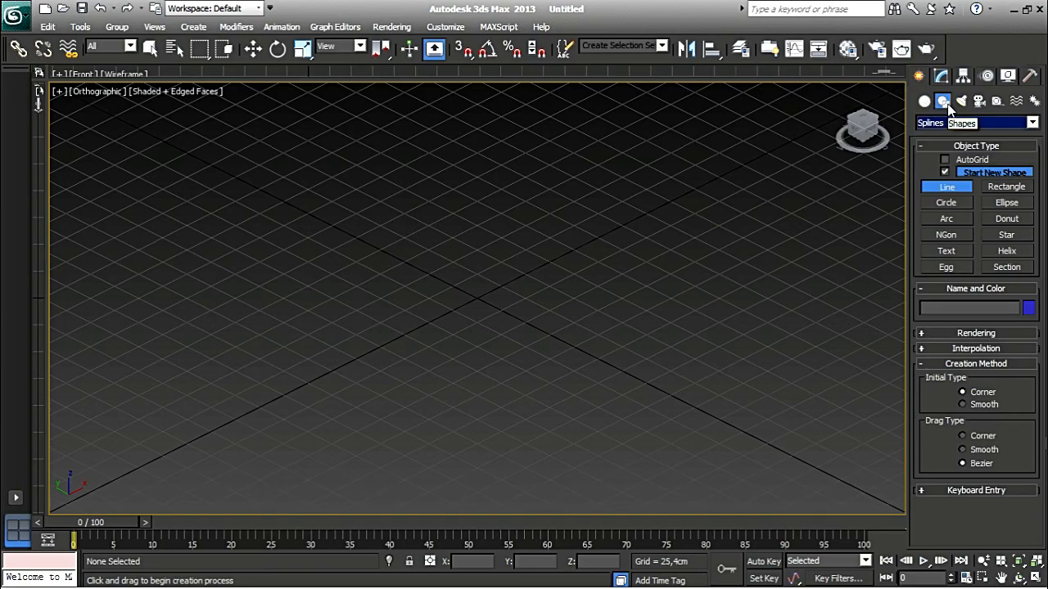
Draw an open five-vertex line with a curved Bezier first segment and three straight segments, leaving a gap between its ends.
{"action": "left_click", "coordinate": [524, 220]}
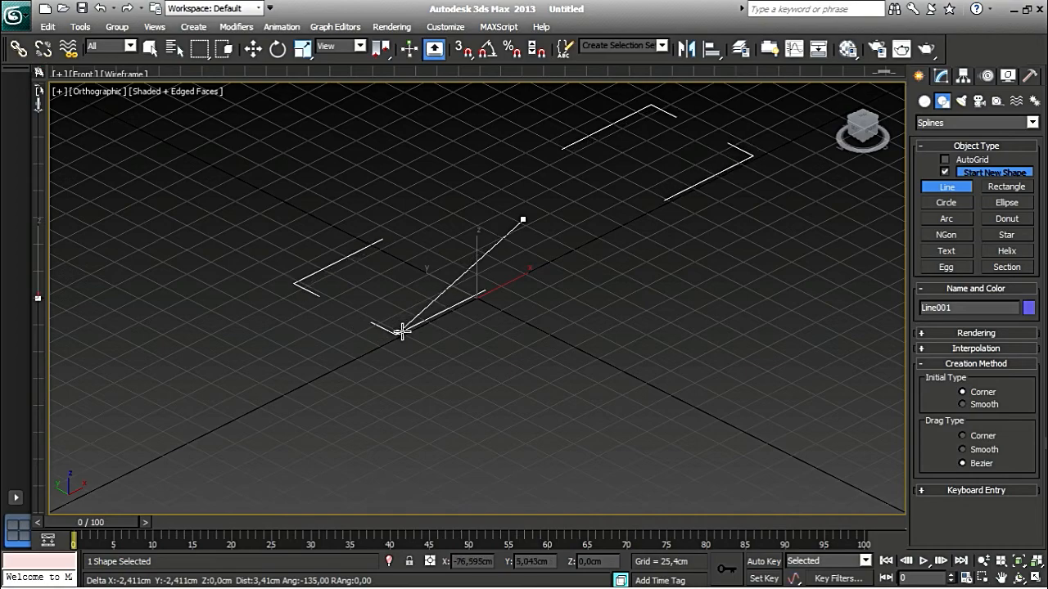
{"action": "left_click_drag", "start_coordinate": [409, 342], "coordinate": [436, 394]}
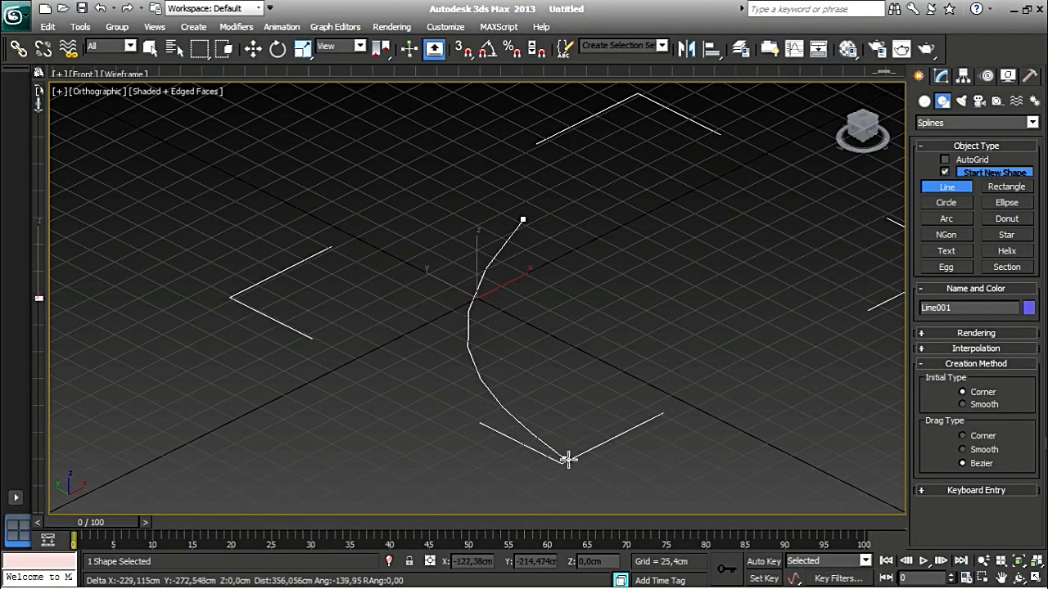
{"action": "left_click", "coordinate": [662, 443]}
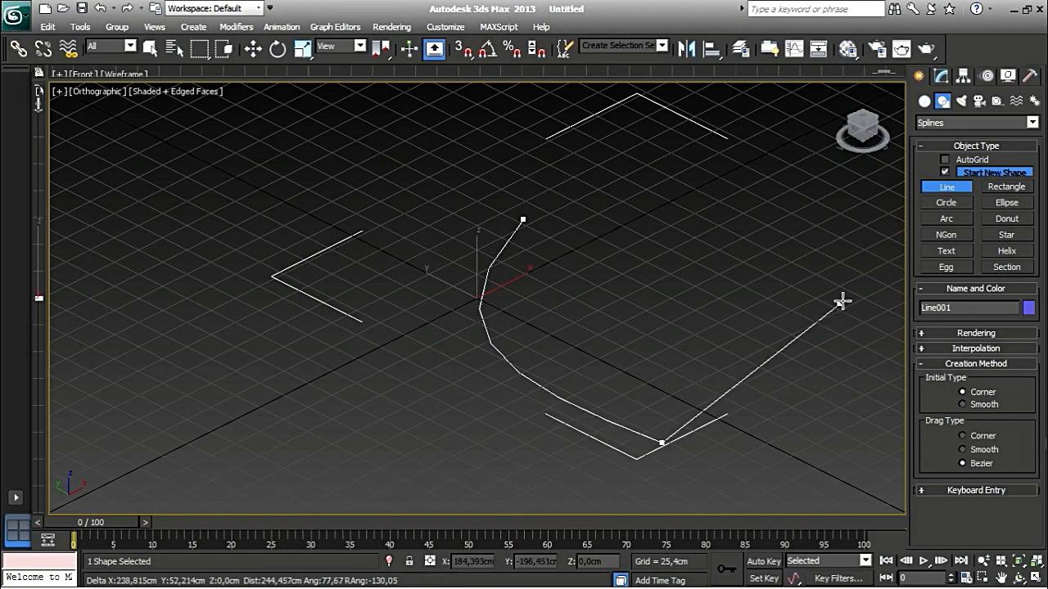
{"action": "left_click", "coordinate": [859, 285]}
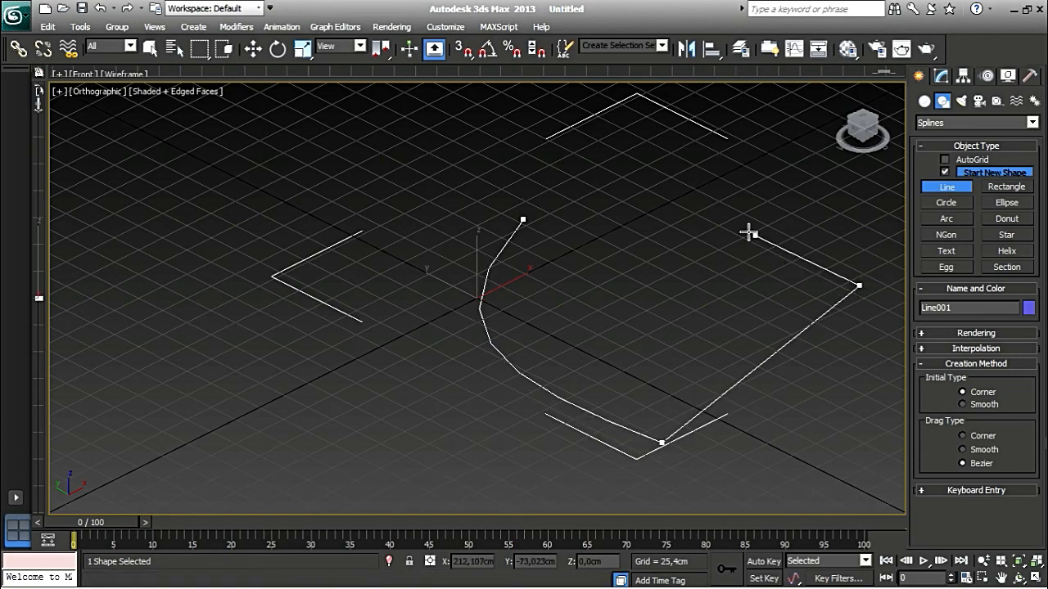
{"action": "left_click", "coordinate": [651, 177]}
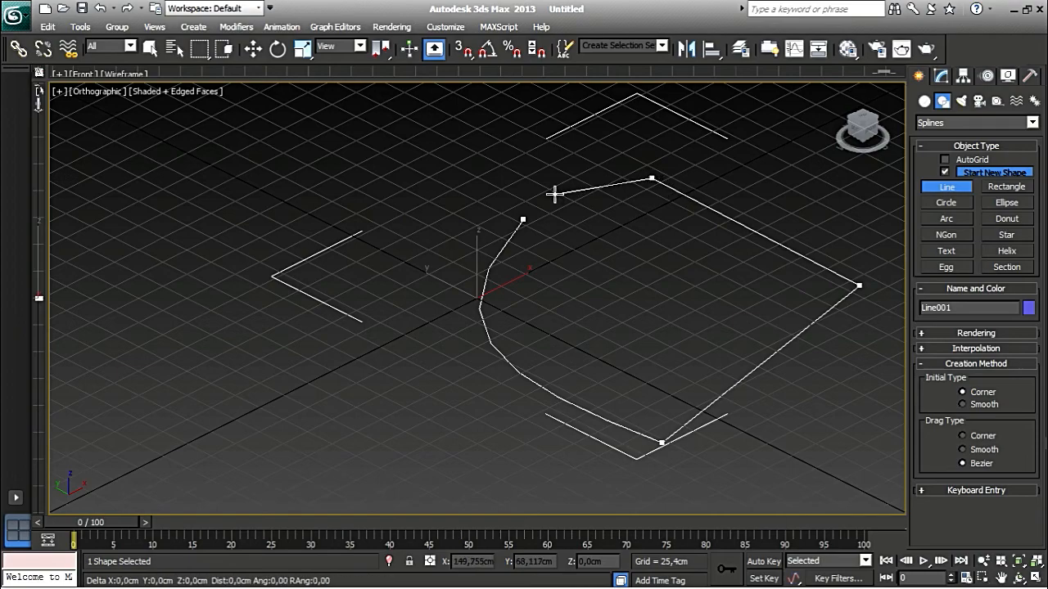
{"action": "left_click", "coordinate": [554, 194]}
{"action": "right_click", "coordinate": [554, 194]}
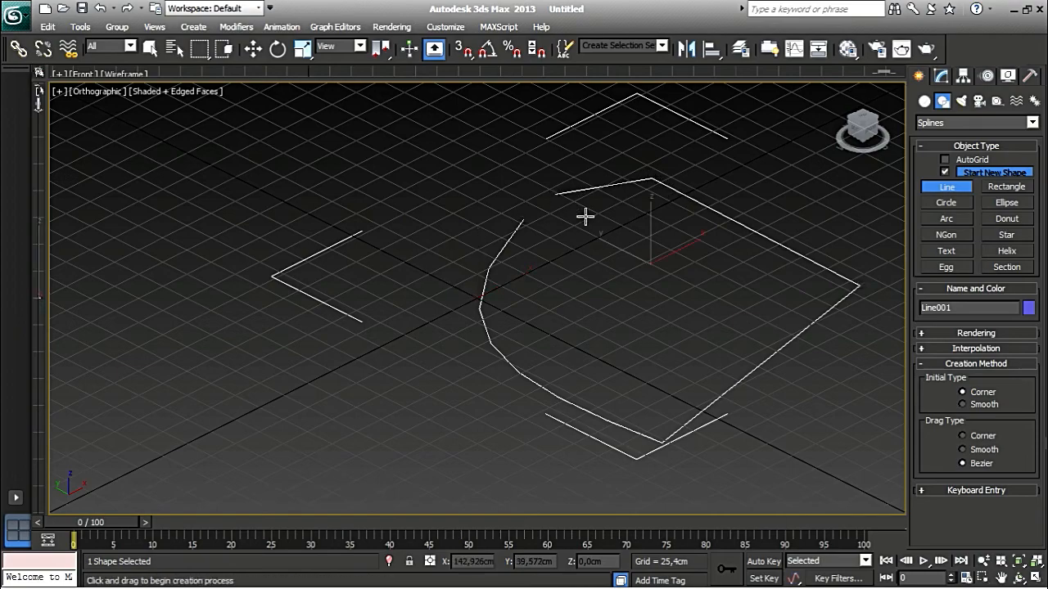
Activate the Move tool and open the drawn line for vertex-level editing at the gap between its ends.
{"action": "middle_click_drag", "start_coordinate": [737, 271], "coordinate": [571, 293]}
{"action": "left_click", "coordinate": [252, 48]}
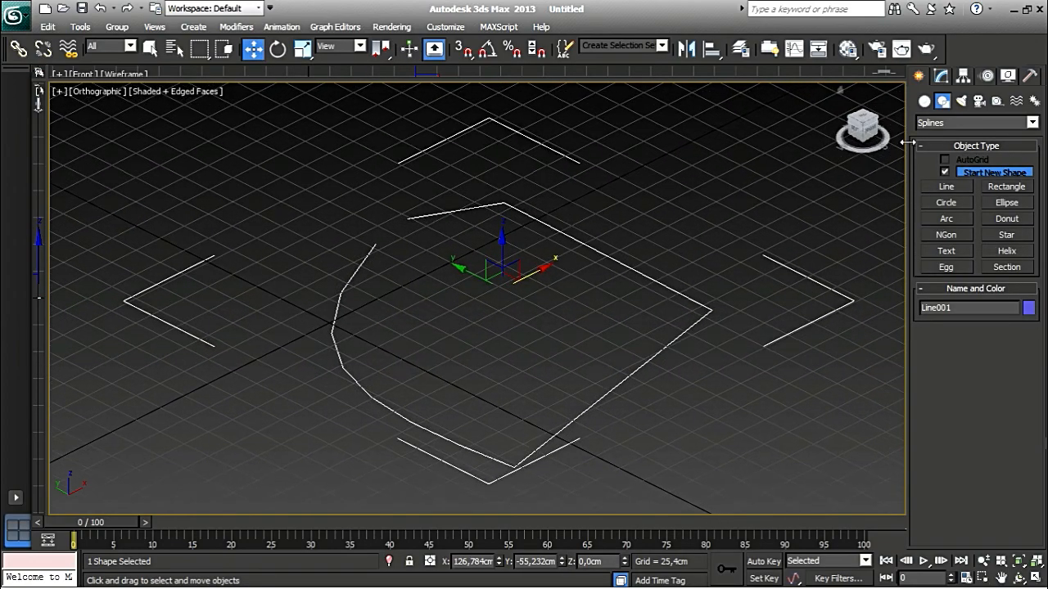
{"action": "left_click", "coordinate": [940, 74]}
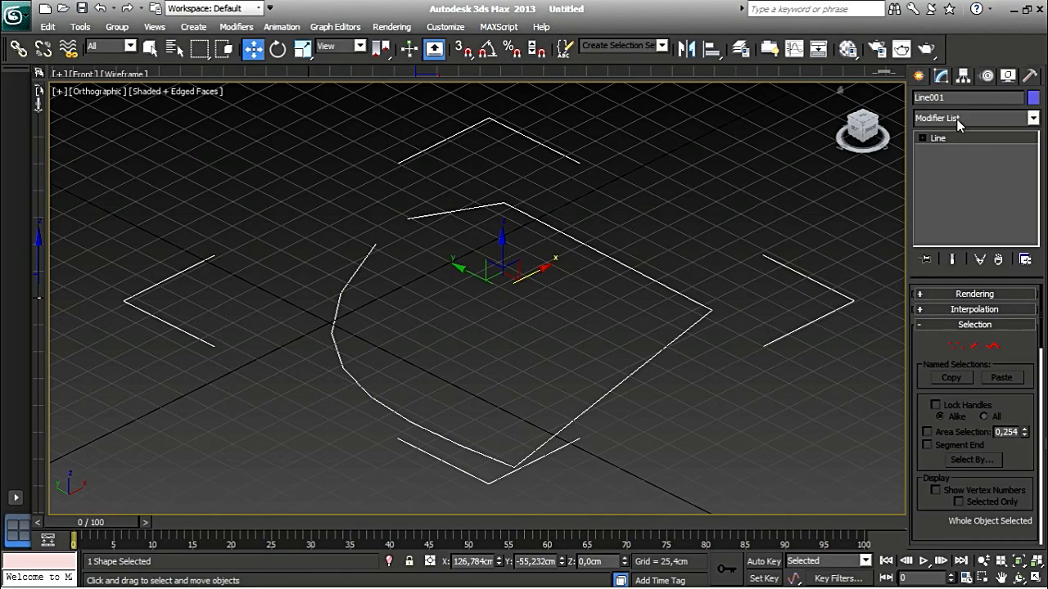
{"action": "middle_click_drag", "start_coordinate": [754, 307], "coordinate": [656, 300]}
{"action": "scroll", "coordinate": [656, 300], "scroll_direction": "up", "scroll_amount": 2}
{"action": "scroll", "coordinate": [513, 263], "scroll_direction": "up", "scroll_amount": 2}
{"action": "middle_click_drag", "start_coordinate": [167, 181], "coordinate": [492, 319]}
{"action": "scroll", "coordinate": [388, 268], "scroll_direction": "up", "scroll_amount": 4}
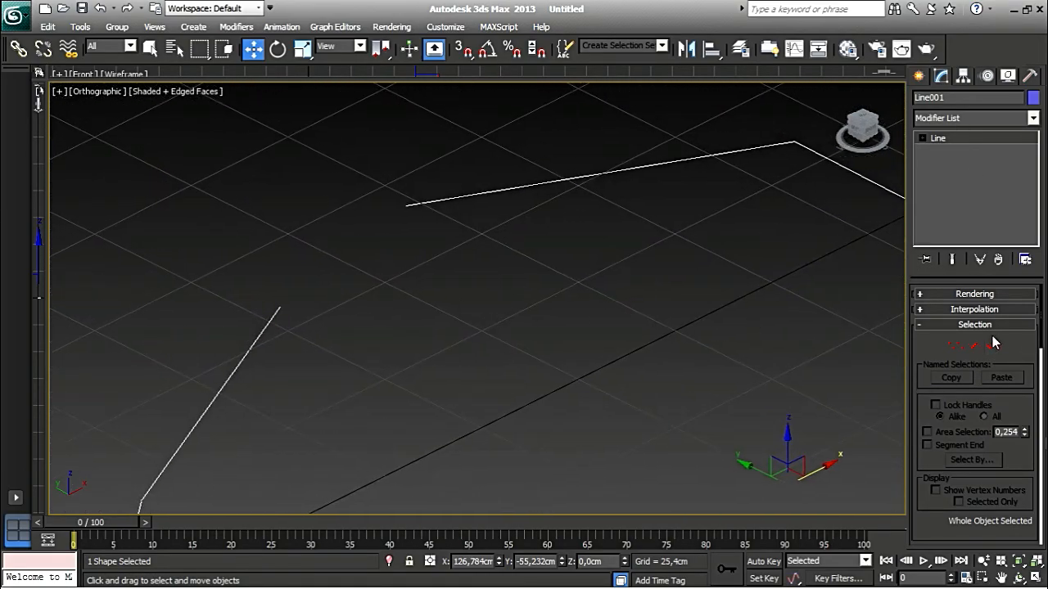
{"action": "left_click", "coordinate": [958, 136]}
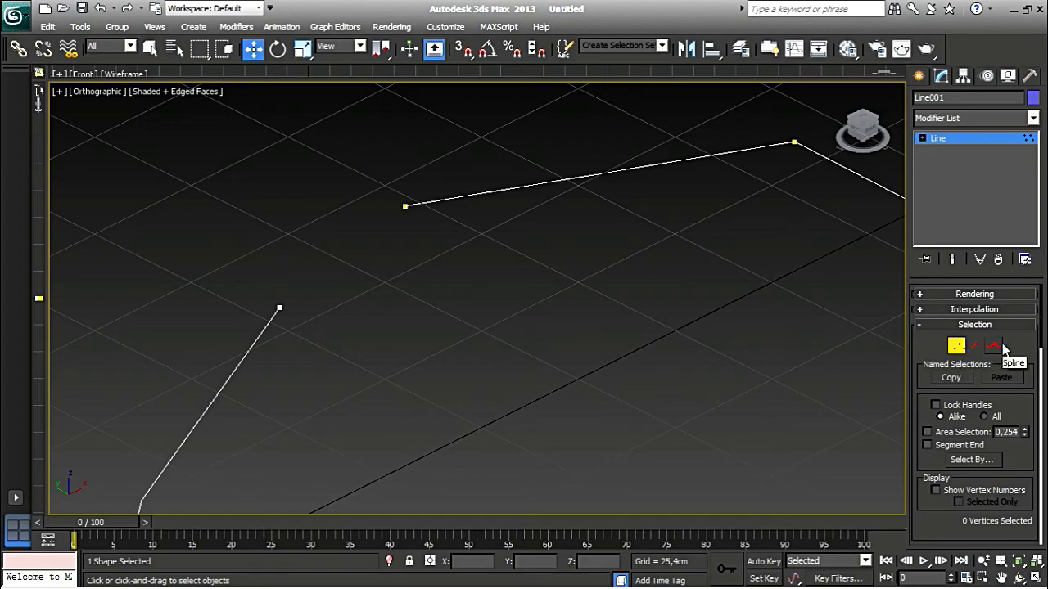
Close the gap in the outline by connecting the line's two open end vertices with the Connect tool.
{"action": "middle_click_drag", "start_coordinate": [518, 229], "coordinate": [411, 283]}
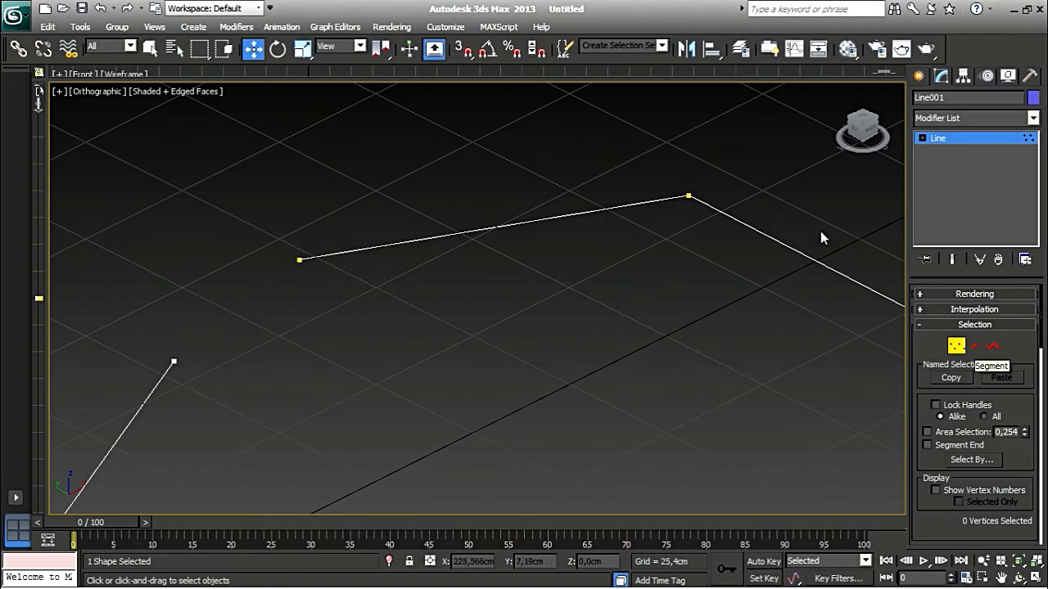
{"action": "middle_click_drag", "start_coordinate": [375, 342], "coordinate": [388, 317]}
{"action": "left_click_drag", "start_coordinate": [1040, 323], "coordinate": [1042, 413]}
{"action": "left_click", "coordinate": [938, 328]}
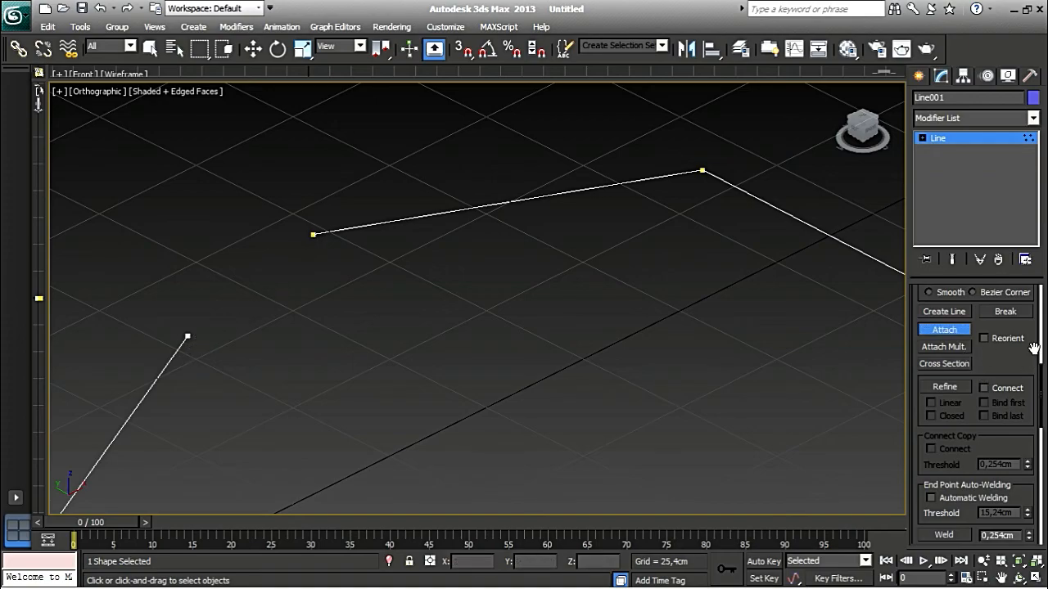
{"action": "left_click_drag", "start_coordinate": [1040, 370], "coordinate": [1041, 422]}
{"action": "left_click", "coordinate": [943, 411]}
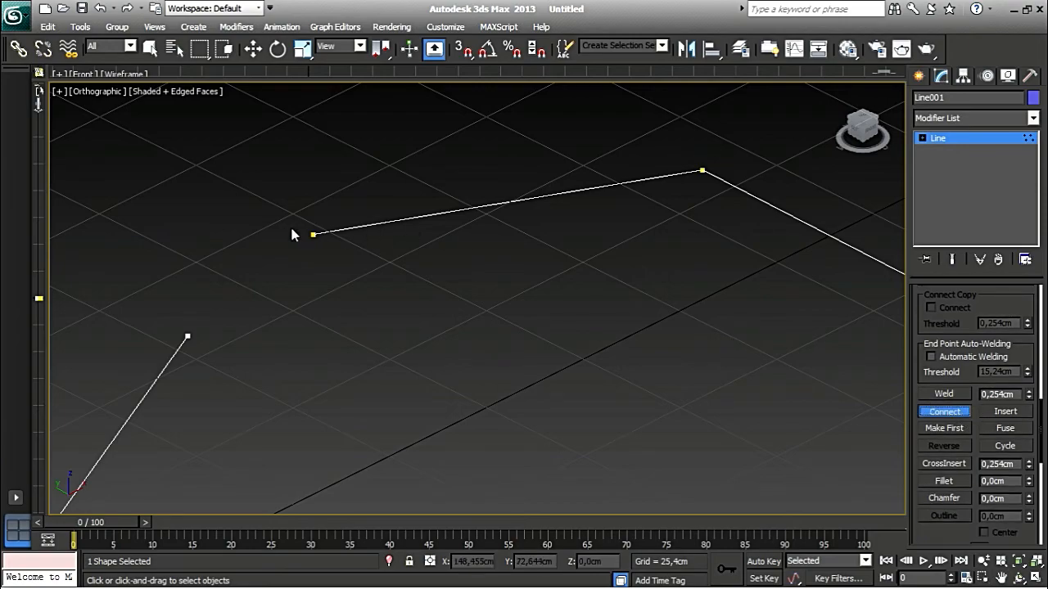
{"action": "left_click_drag", "start_coordinate": [313, 233], "coordinate": [187, 336]}
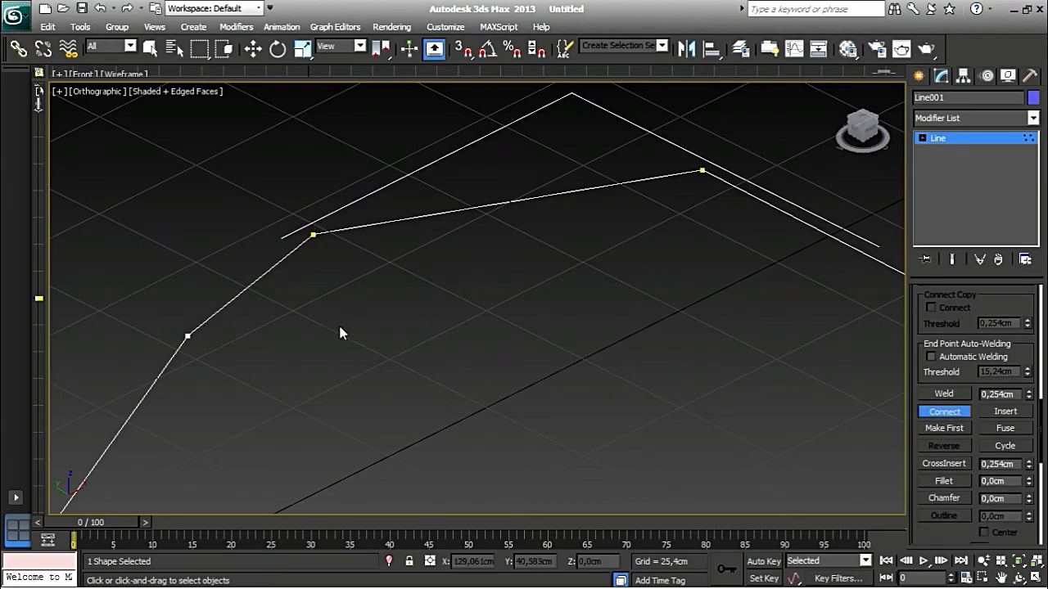
Examine the closed outline, its connected vertices and the available sub-object selection levels.
{"action": "middle_click_drag", "start_coordinate": [375, 321], "coordinate": [453, 302]}
{"action": "scroll", "coordinate": [452, 302], "scroll_direction": "down", "scroll_amount": 5}
{"action": "middle_click_drag", "start_coordinate": [491, 331], "coordinate": [454, 284]}
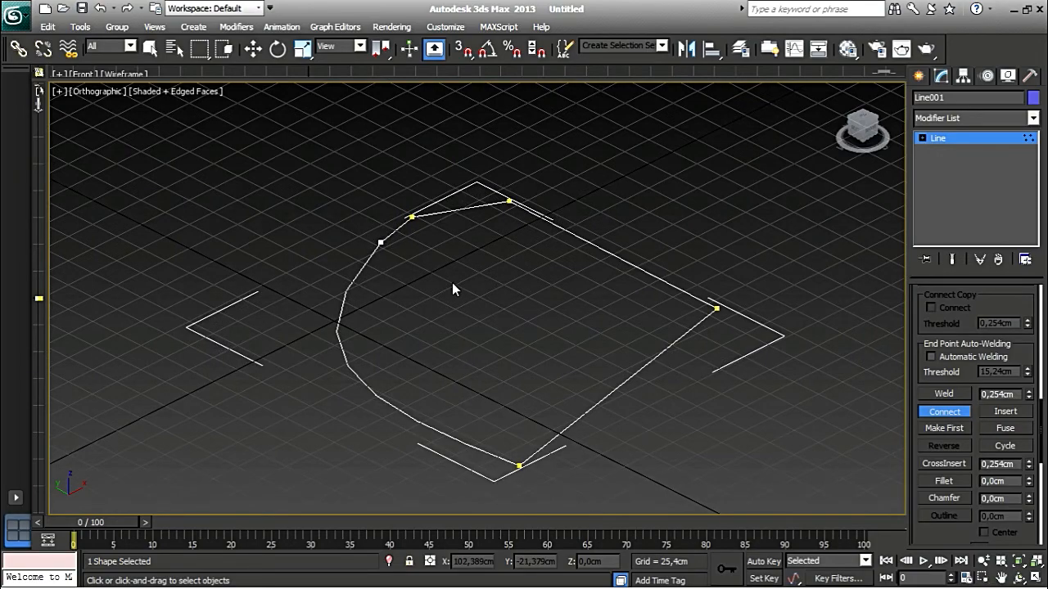
{"action": "scroll", "coordinate": [454, 283], "scroll_direction": "up", "scroll_amount": 3}
{"action": "middle_click_drag", "start_coordinate": [393, 224], "coordinate": [377, 298]}
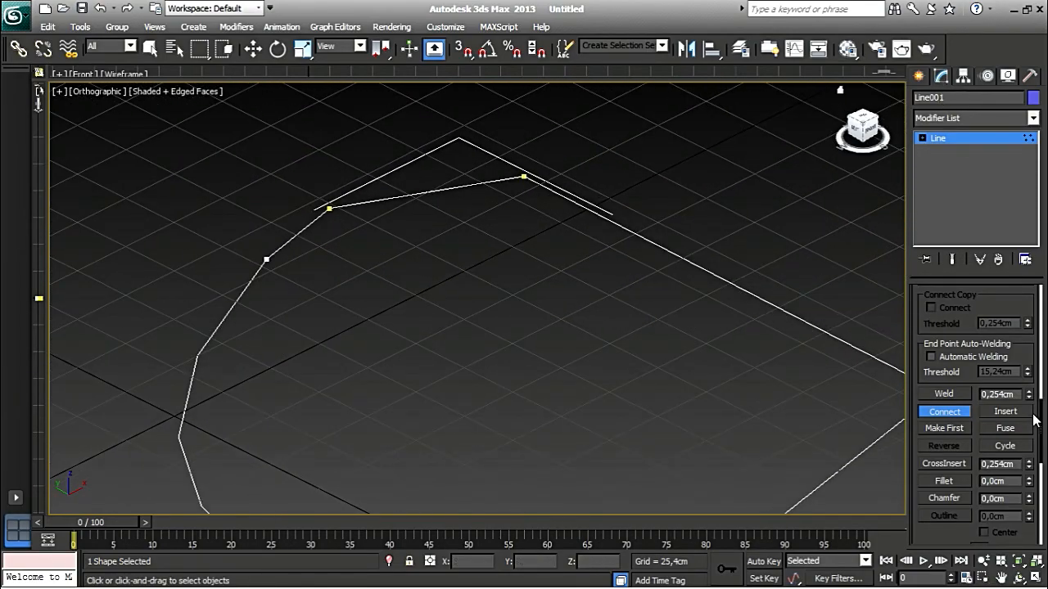
{"action": "scroll", "coordinate": [1034, 418], "scroll_direction": "up", "scroll_amount": 5}
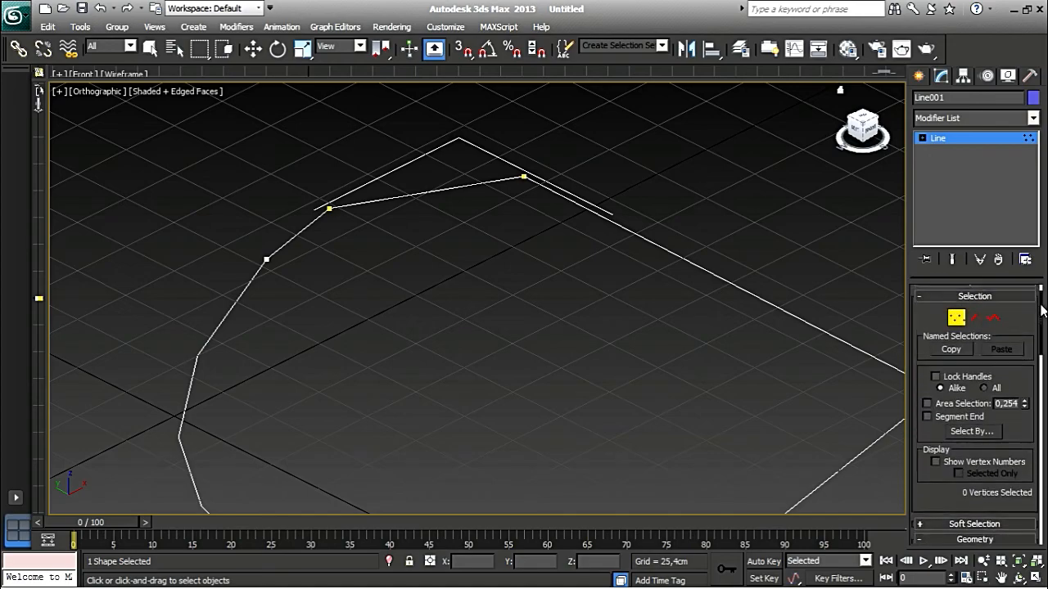
{"action": "scroll", "coordinate": [664, 262], "scroll_direction": "down", "scroll_amount": 3}
{"action": "scroll", "coordinate": [606, 261], "scroll_direction": "up", "scroll_amount": 2}
{"action": "middle_click_drag", "start_coordinate": [605, 262], "coordinate": [630, 261]}
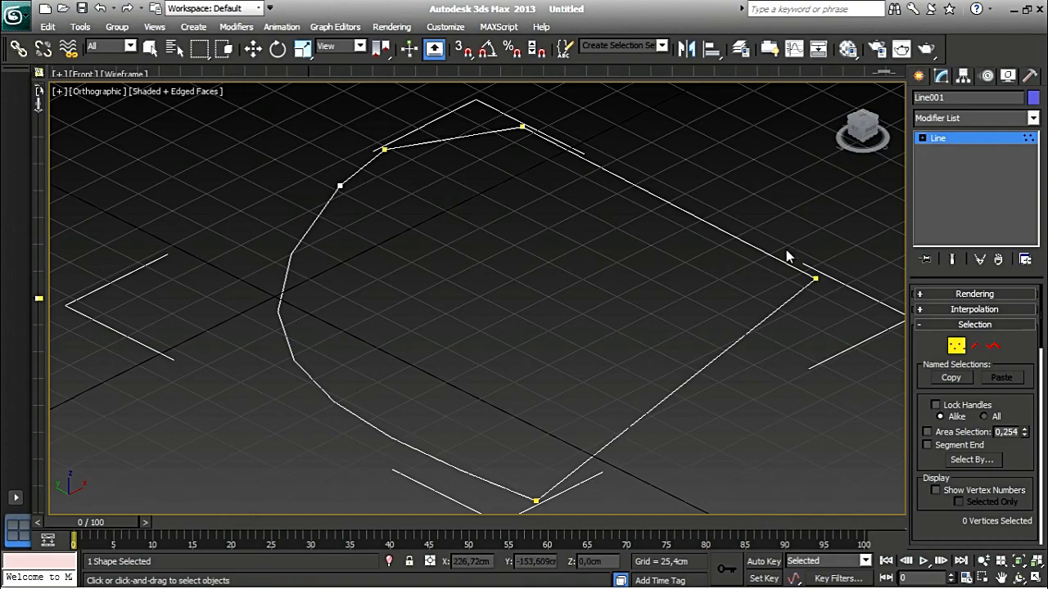
{"action": "scroll", "coordinate": [484, 217], "scroll_direction": "down", "scroll_amount": 2}
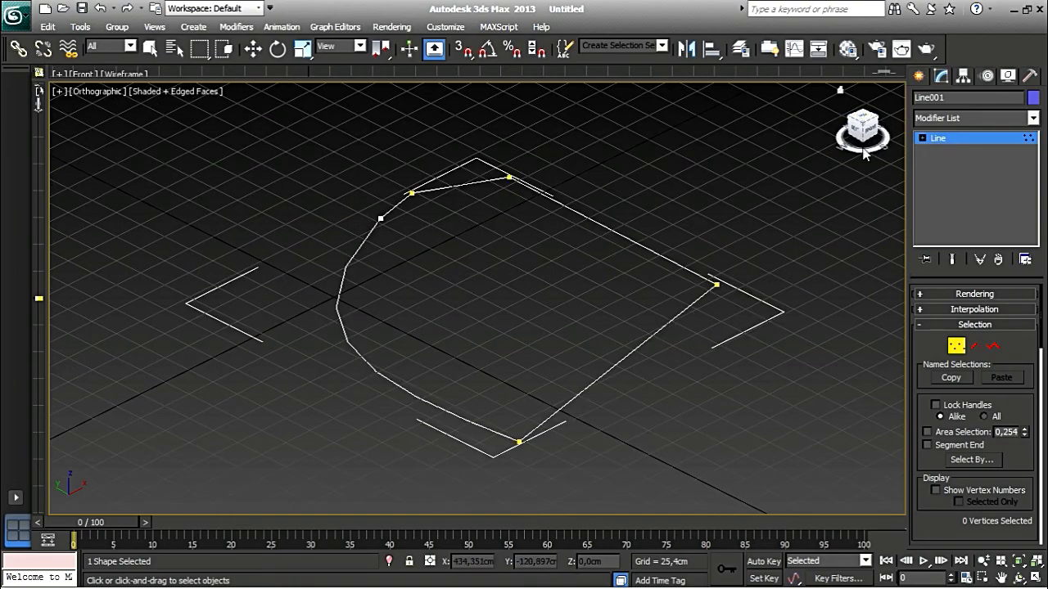
Apply a Sweep modifier to the closed line outline and activate the Move tool.
{"action": "left_click_drag", "start_coordinate": [870, 120], "coordinate": [866, 119]}
{"action": "left_click", "coordinate": [866, 119]}
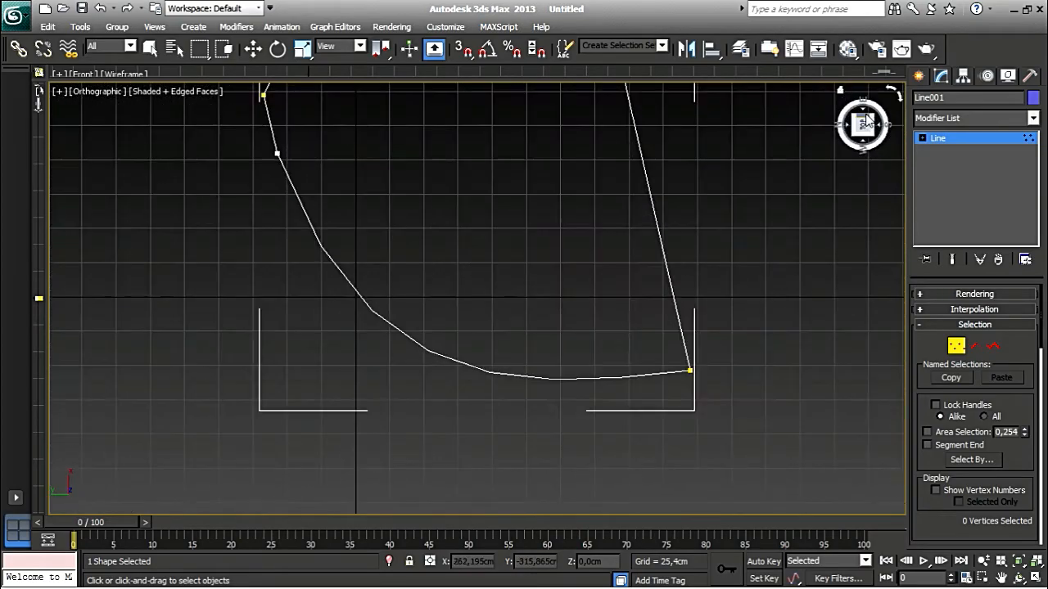
{"action": "scroll", "coordinate": [647, 270], "scroll_direction": "up", "scroll_amount": 2}
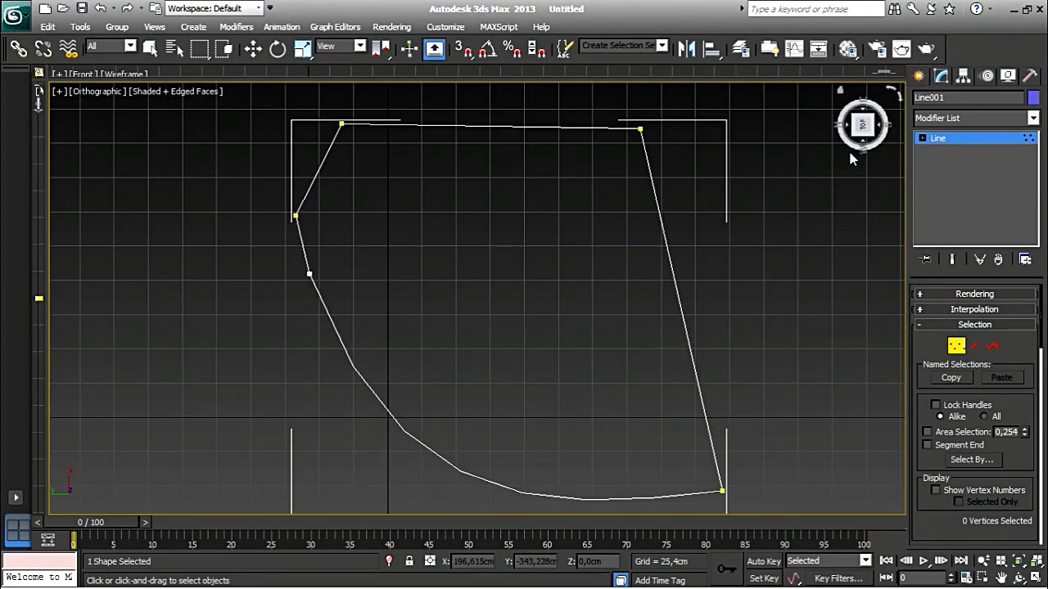
{"action": "left_click", "coordinate": [1033, 118]}
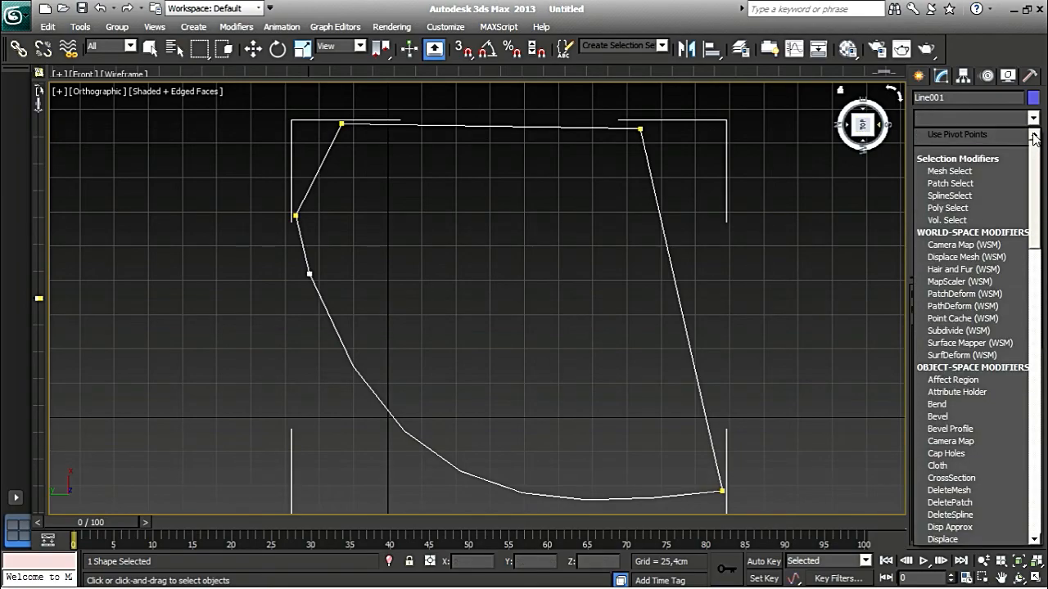
{"action": "left_click", "coordinate": [1032, 138]}
{"action": "left_click", "coordinate": [1031, 120]}
{"action": "mouse_move", "coordinate": [1033, 192]}
{"action": "left_mouse_down"}
{"action": "mouse_move", "coordinate": [1033, 207]}
{"action": "mouse_move", "coordinate": [1032, 173]}
{"action": "left_mouse_up"}
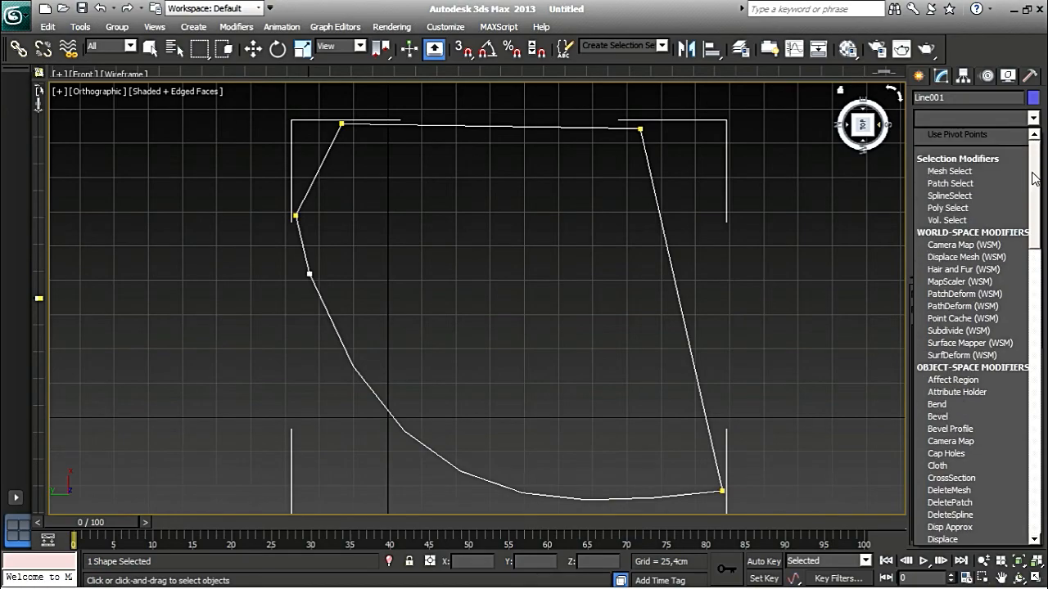
{"action": "left_click", "coordinate": [1034, 120]}
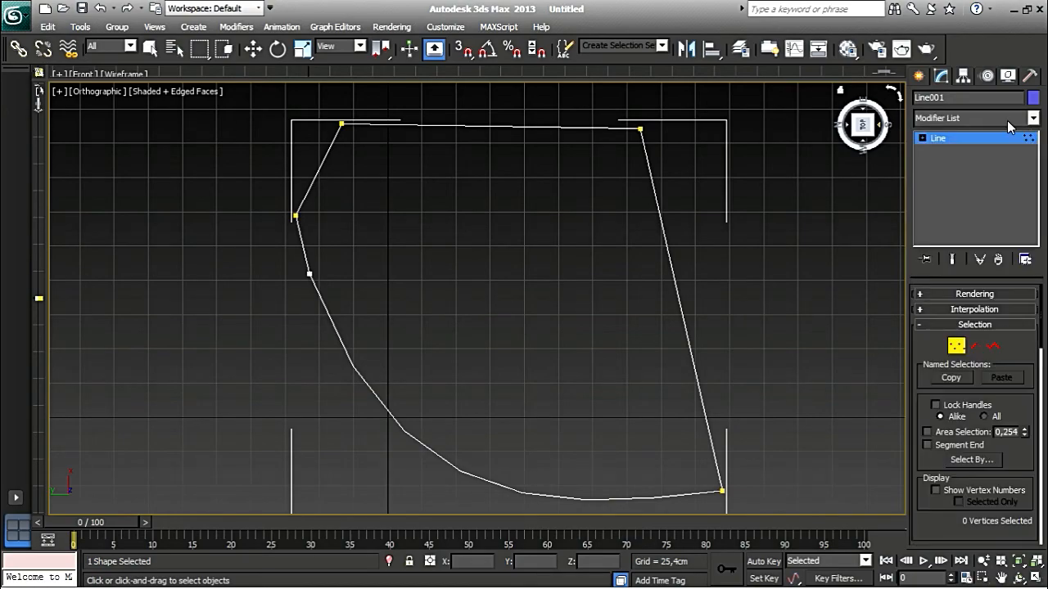
{"action": "left_click", "coordinate": [945, 117]}
{"action": "type", "text": "sw"}
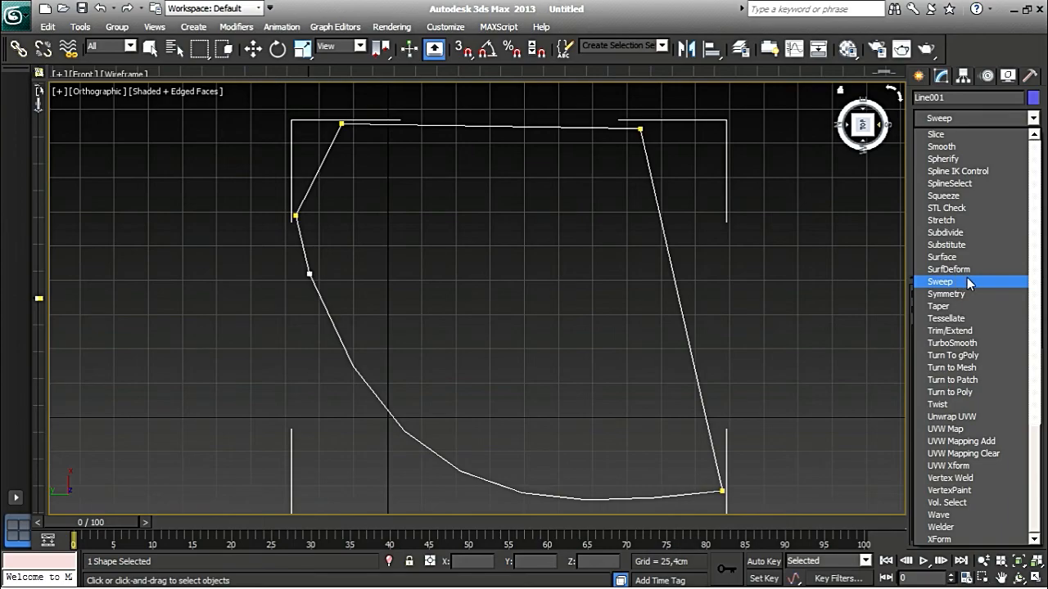
{"action": "left_click", "coordinate": [968, 282]}
{"action": "key", "text": "w"}
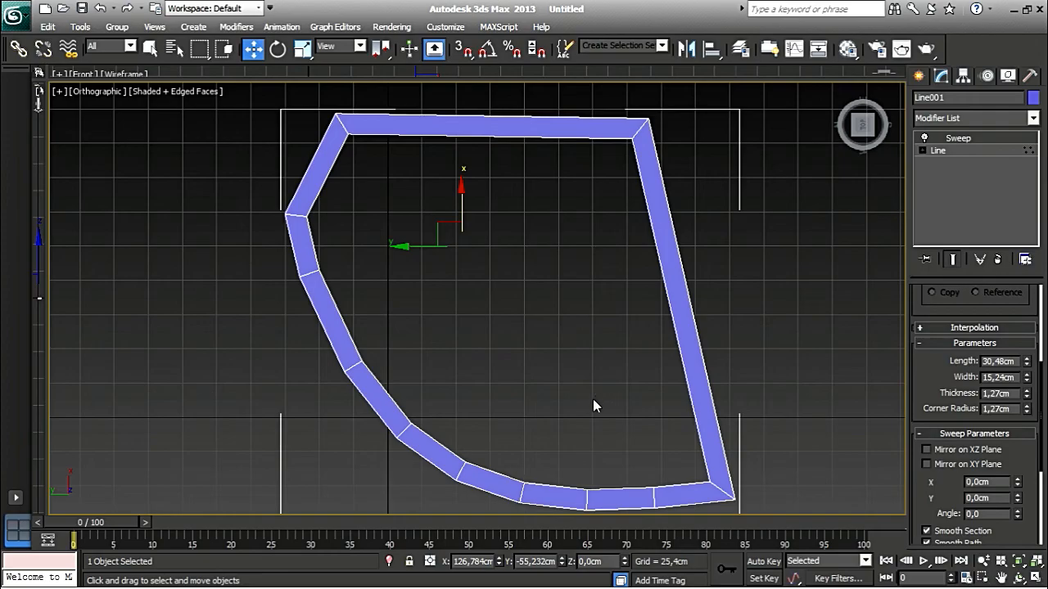
Examine the swept frame and the profile of its section at a corner from several angles.
{"action": "middle_click_drag", "start_coordinate": [593, 400], "coordinate": [599, 374]}
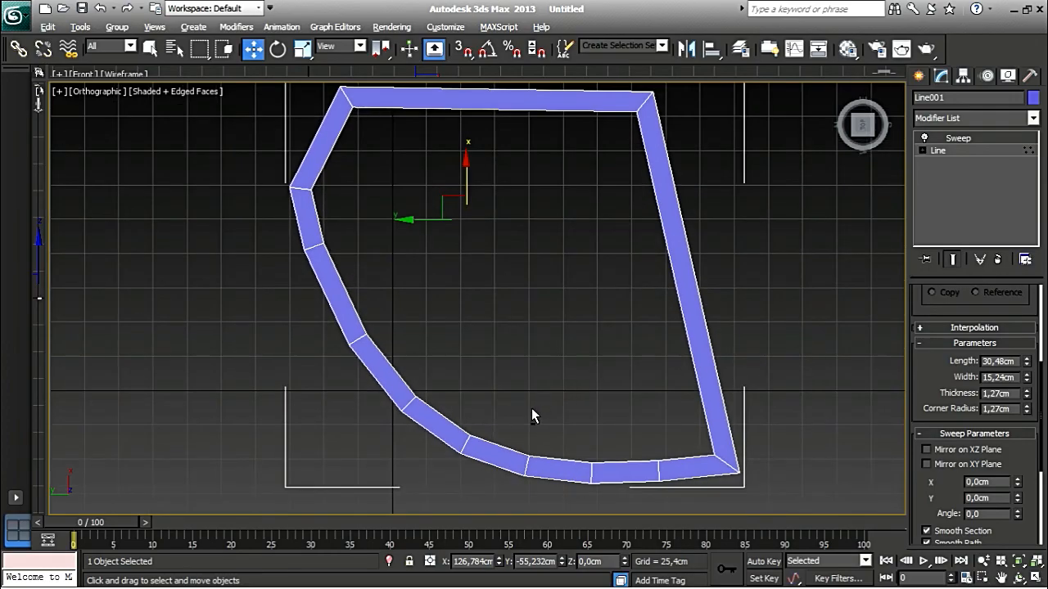
{"action": "middle_click_drag", "start_coordinate": [511, 412], "coordinate": [402, 320], "text": "alt"}
{"action": "scroll", "coordinate": [384, 285], "scroll_direction": "up", "scroll_amount": 6}
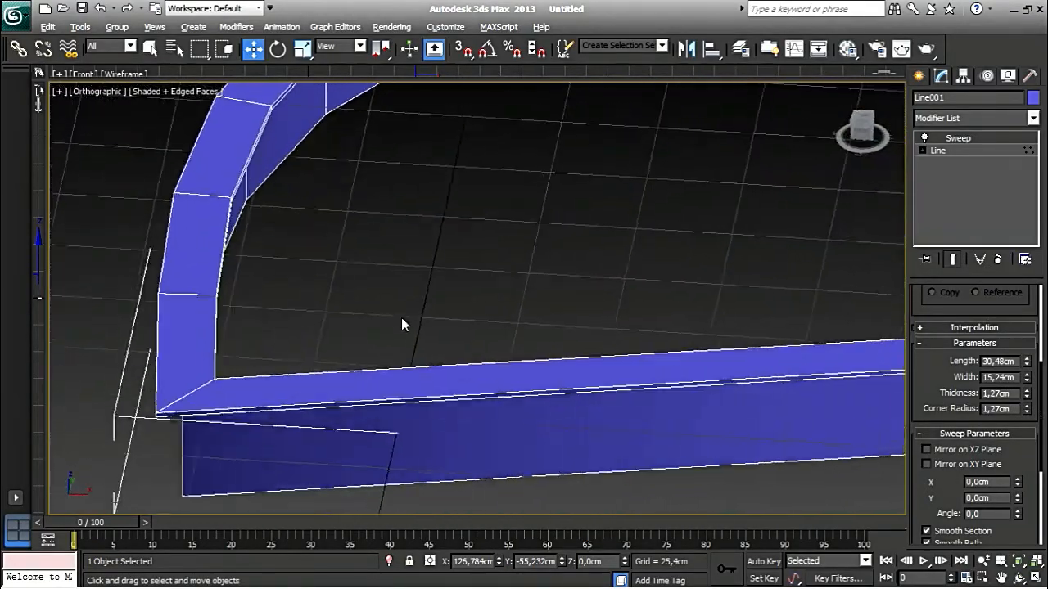
{"action": "scroll", "coordinate": [461, 289], "scroll_direction": "down", "scroll_amount": 2}
{"action": "middle_click_drag", "start_coordinate": [528, 255], "coordinate": [570, 253]}
{"action": "scroll", "coordinate": [401, 320], "scroll_direction": "down", "scroll_amount": 2}
{"action": "scroll", "coordinate": [444, 315], "scroll_direction": "up", "scroll_amount": 4}
{"action": "middle_click_drag", "start_coordinate": [420, 306], "coordinate": [660, 338], "text": "alt"}
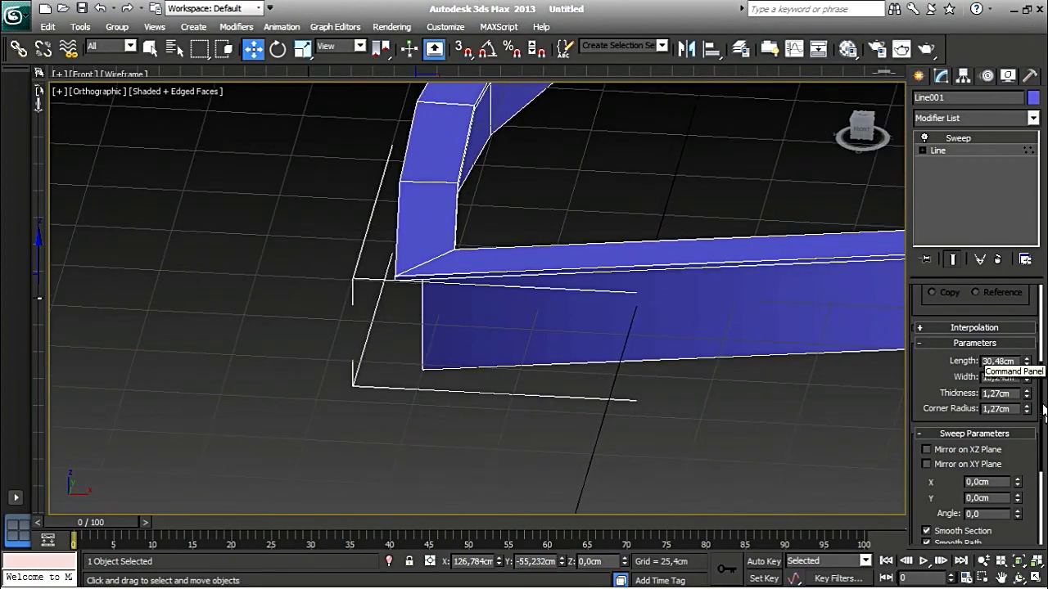
Set the Tee section's length to 29.87 cm, width to 24.079 cm and thickness to 5.258 cm, and enlarge its corner radius.
{"action": "left_click_drag", "start_coordinate": [1040, 419], "coordinate": [1041, 397]}
{"action": "left_click_drag", "start_coordinate": [1026, 401], "coordinate": [1023, 308]}
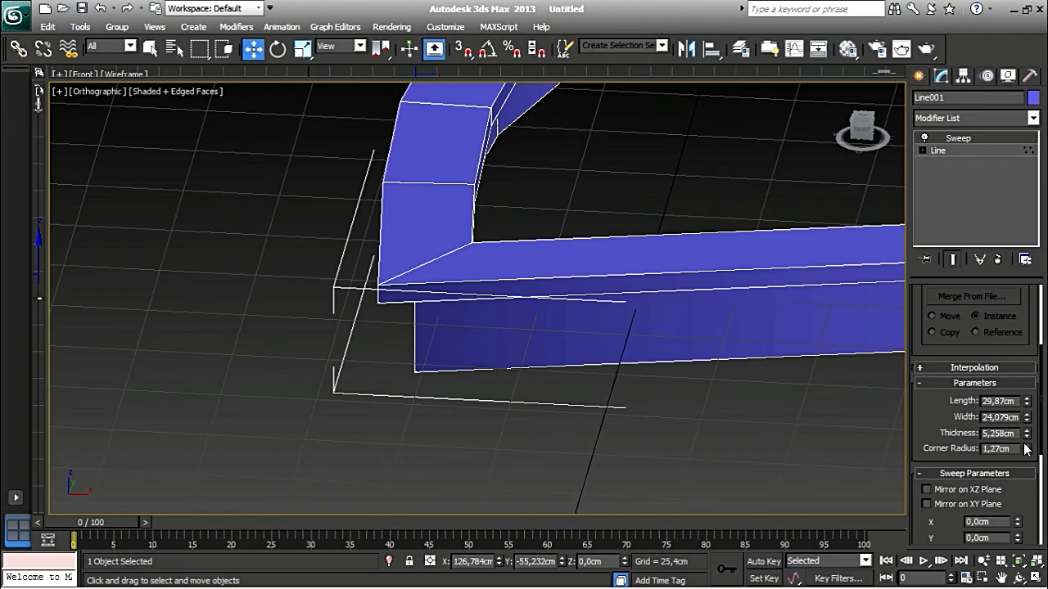
{"action": "middle_click_drag", "start_coordinate": [746, 385], "coordinate": [620, 420], "text": "alt"}
{"action": "scroll", "coordinate": [441, 316], "scroll_direction": "up", "scroll_amount": 5}
{"action": "middle_click_drag", "start_coordinate": [393, 276], "coordinate": [487, 334]}
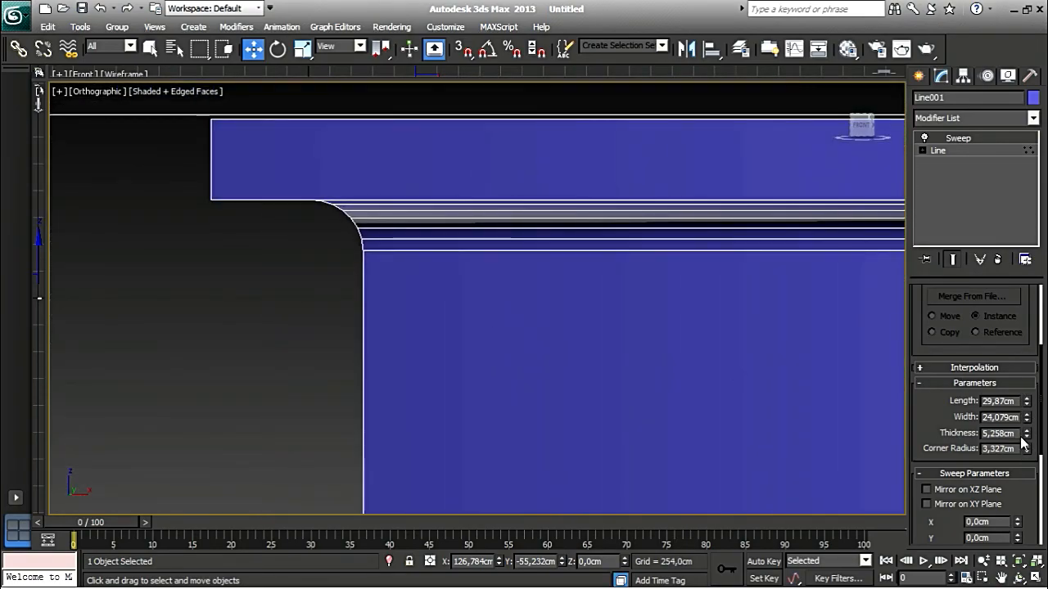
{"action": "mouse_move", "coordinate": [1028, 449]}
{"action": "left_mouse_down"}
{"action": "mouse_move", "coordinate": [1027, 311]}
{"action": "mouse_move", "coordinate": [1027, 429]}
{"action": "left_mouse_up"}
Switch the sweep to the built-in Angle section with length 20.117 cm, width 11.176 cm and thickness 1.727 cm.
{"action": "left_click_drag", "start_coordinate": [1042, 374], "coordinate": [1030, 284]}
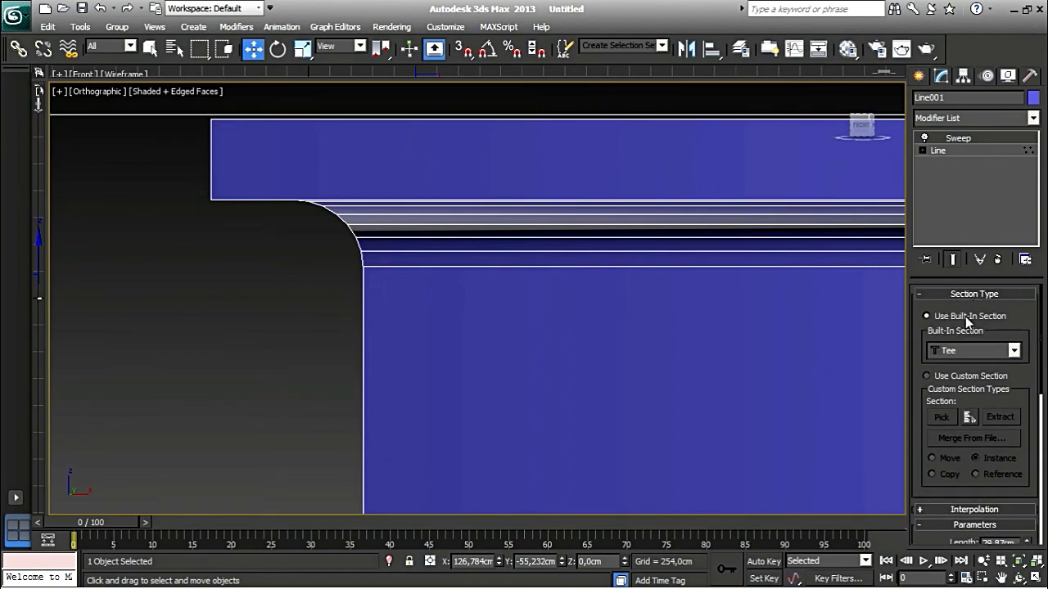
{"action": "left_click", "coordinate": [1013, 351]}
{"action": "left_click", "coordinate": [1001, 367]}
{"action": "middle_click_drag", "start_coordinate": [629, 384], "coordinate": [559, 208], "text": "alt"}
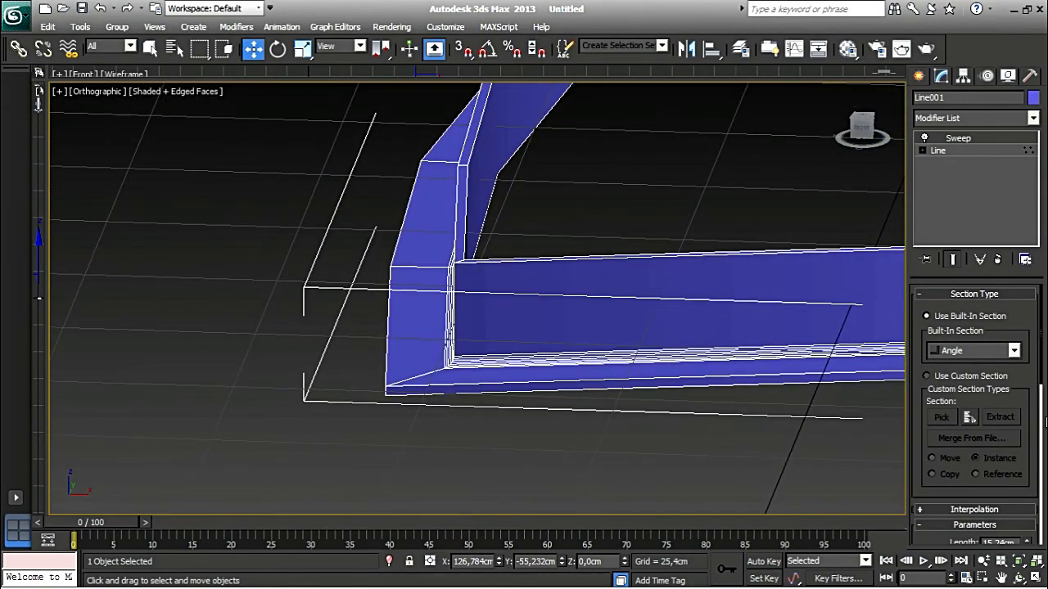
{"action": "left_click_drag", "start_coordinate": [1042, 378], "coordinate": [1042, 454]}
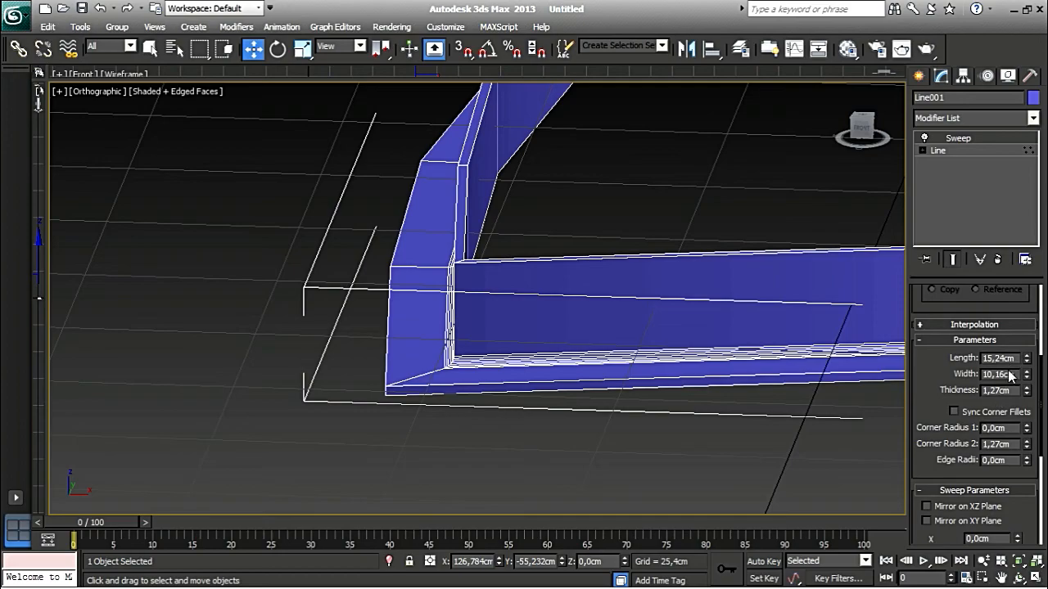
{"action": "left_click_drag", "start_coordinate": [1021, 386], "coordinate": [1024, 350]}
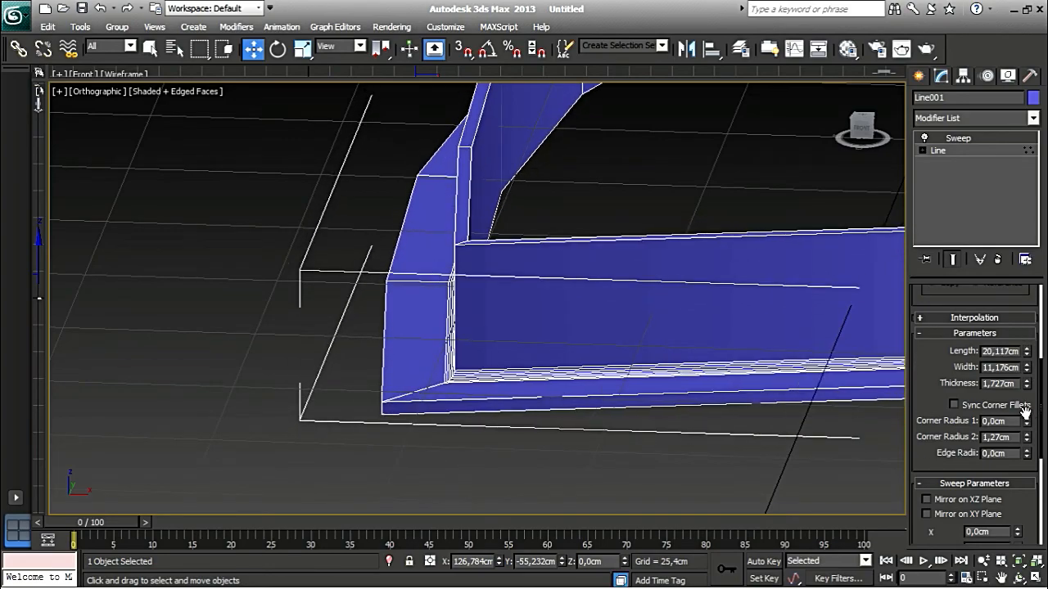
Round the Angle section with corner radius 1 of 4.557 cm, corner radius 2 of 5.004 cm and edge radii of 1.143 cm.
{"action": "left_click_drag", "start_coordinate": [1028, 422], "coordinate": [992, 264]}
{"action": "middle_click_drag", "start_coordinate": [681, 335], "coordinate": [566, 468], "text": "alt"}
{"action": "middle_click_drag", "start_coordinate": [468, 175], "coordinate": [491, 319]}
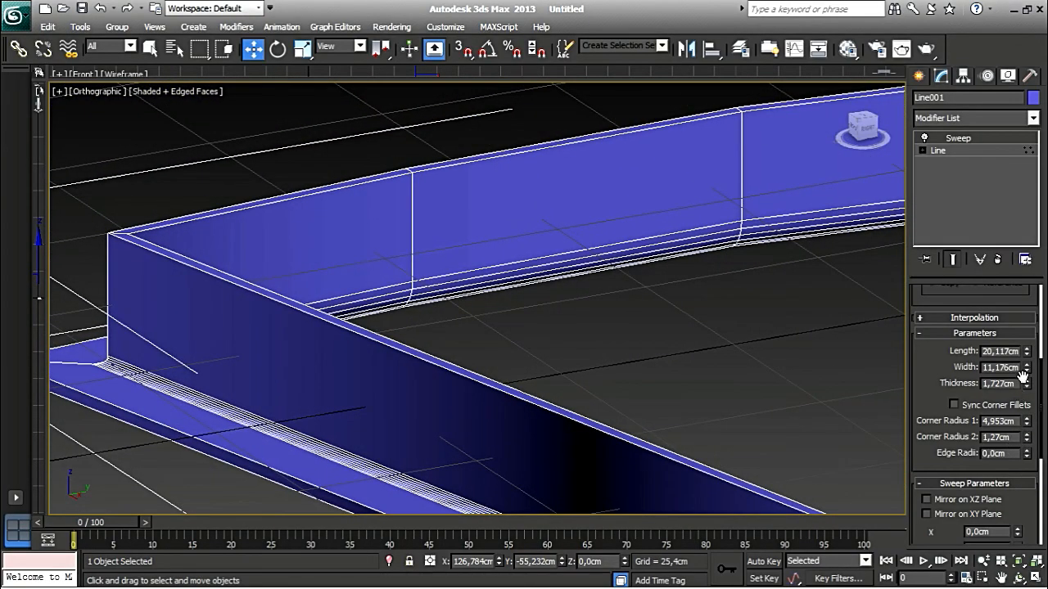
{"action": "left_click_drag", "start_coordinate": [1028, 422], "coordinate": [1000, 311]}
{"action": "middle_click_drag", "start_coordinate": [410, 382], "coordinate": [524, 330]}
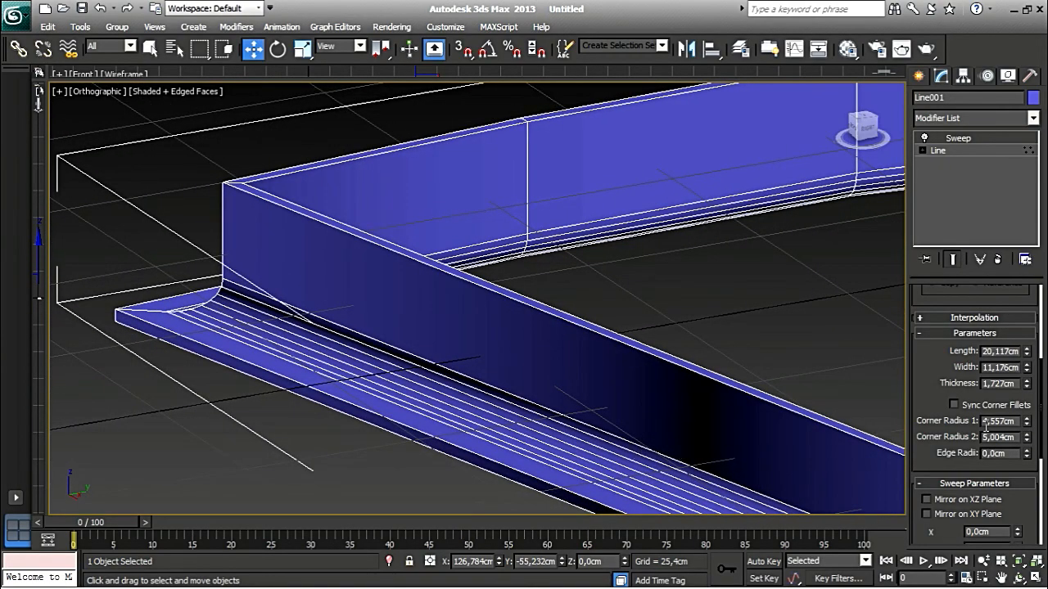
{"action": "left_click_drag", "start_coordinate": [1027, 452], "coordinate": [1021, 415]}
{"action": "mouse_move", "coordinate": [663, 393]}
{"action": "middle_mouse_down", "text": "alt"}
{"action": "mouse_move", "coordinate": [549, 402]}
{"action": "mouse_move", "coordinate": [554, 385]}
{"action": "mouse_move", "coordinate": [662, 407]}
{"action": "middle_mouse_up", "text": "alt"}
{"action": "scroll", "coordinate": [650, 399], "scroll_direction": "down", "scroll_amount": 4}
{"action": "middle_click_drag", "start_coordinate": [743, 371], "coordinate": [659, 309]}
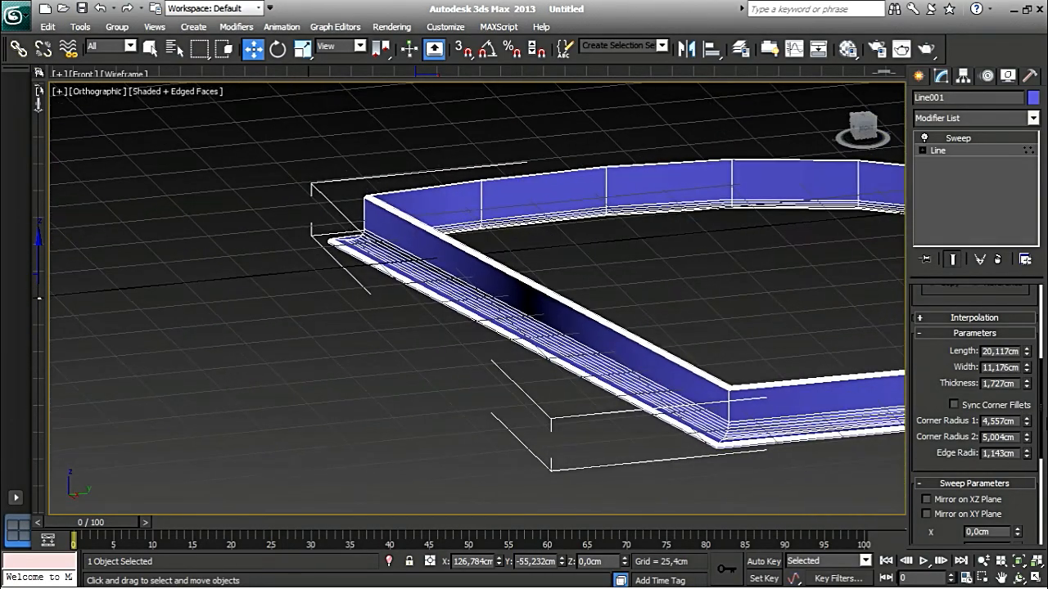
Switch the sweep to the built-in Bar section, set its corner radius to 5.258 cm and enlarge its length to about 21 cm.
{"action": "scroll", "coordinate": [996, 331], "scroll_direction": "up", "scroll_amount": 5}
{"action": "left_click", "coordinate": [1015, 350]}
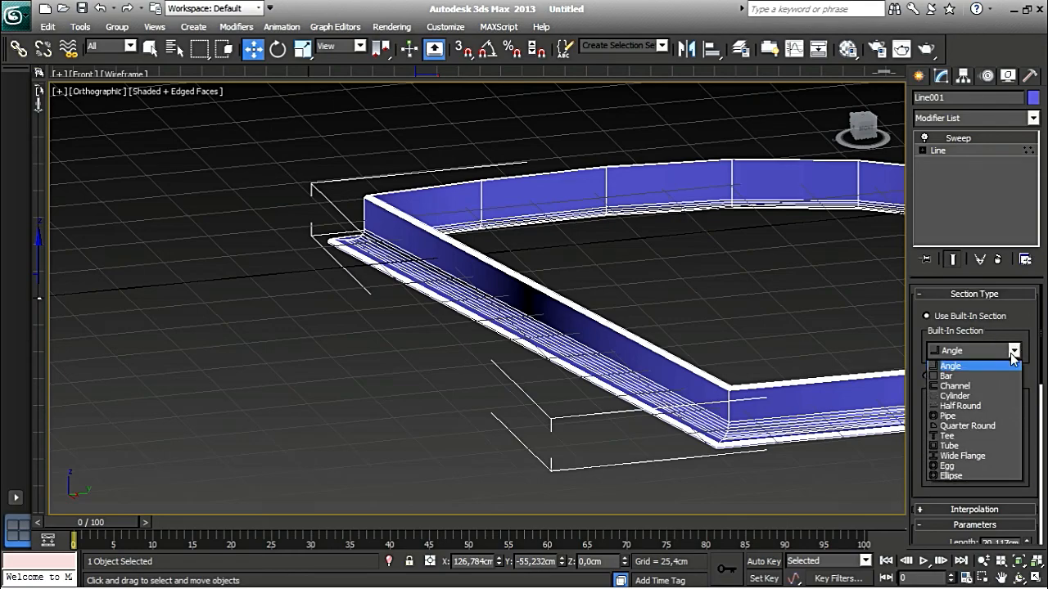
{"action": "left_click", "coordinate": [1007, 370]}
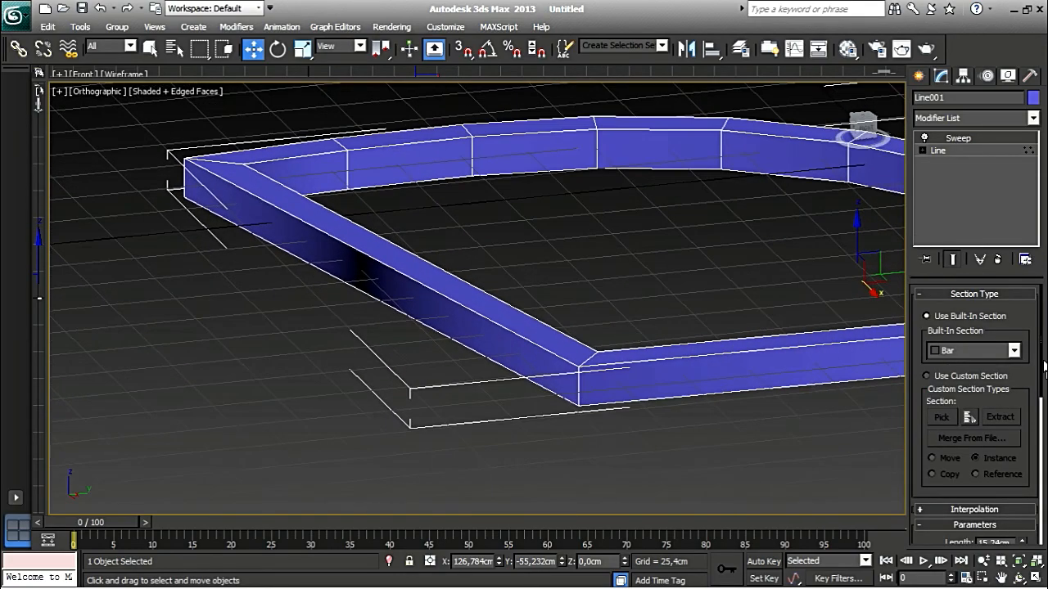
{"action": "scroll", "coordinate": [1023, 385], "scroll_direction": "down", "scroll_amount": 5}
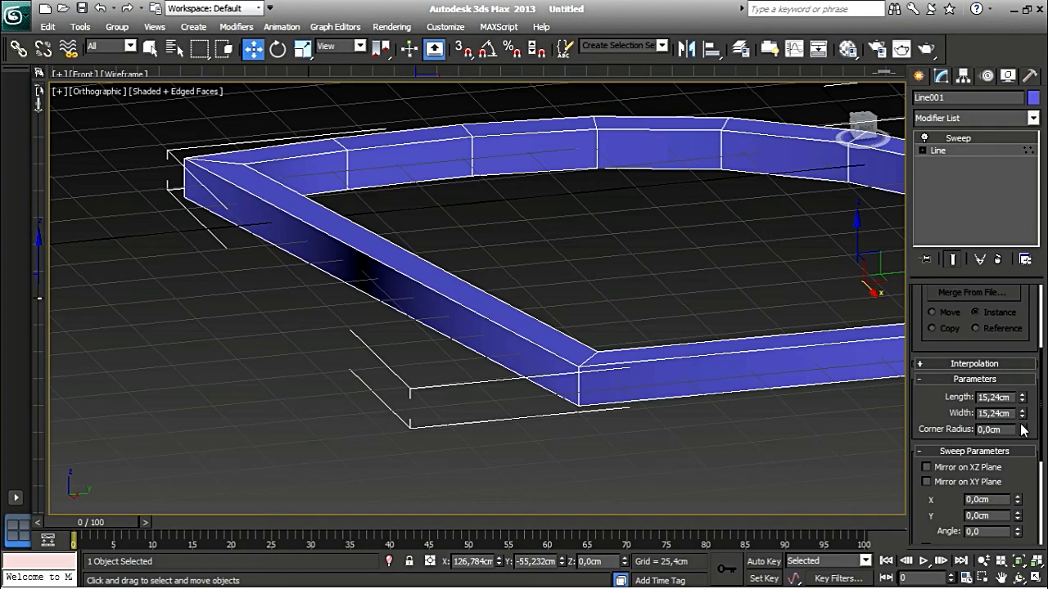
{"action": "left_click_drag", "start_coordinate": [1021, 432], "coordinate": [1000, 263]}
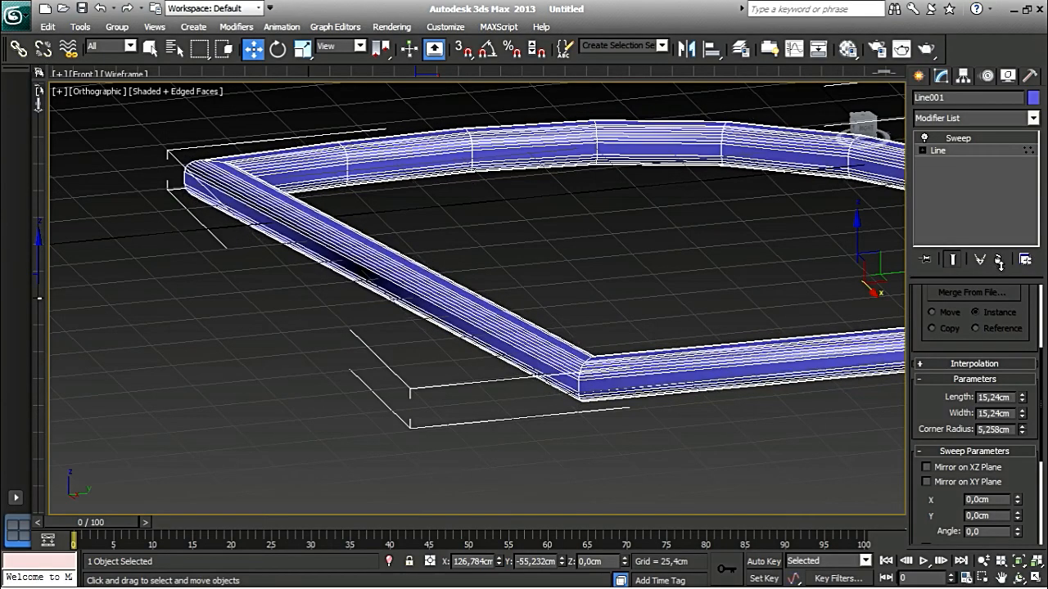
{"action": "left_click_drag", "start_coordinate": [1017, 413], "coordinate": [1042, 319]}
Switch the sweep to the built-in Channel section and inspect its profile and size parameters.
{"action": "left_click", "coordinate": [1015, 352]}
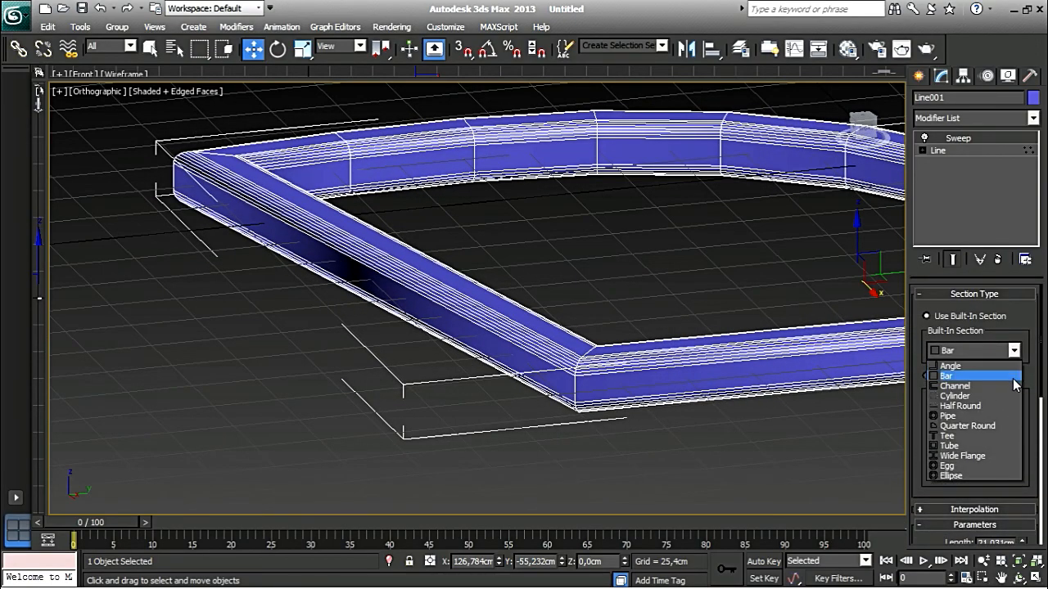
{"action": "left_click", "coordinate": [1010, 384]}
{"action": "middle_click_drag", "start_coordinate": [735, 387], "coordinate": [732, 389], "text": "alt"}
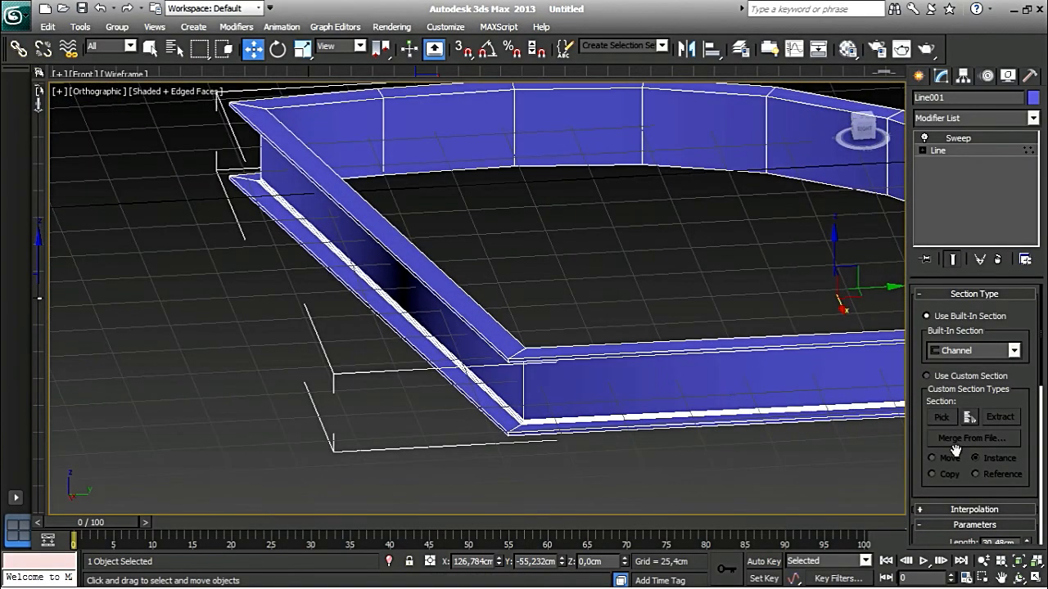
{"action": "left_click_drag", "start_coordinate": [1041, 363], "coordinate": [1041, 444]}
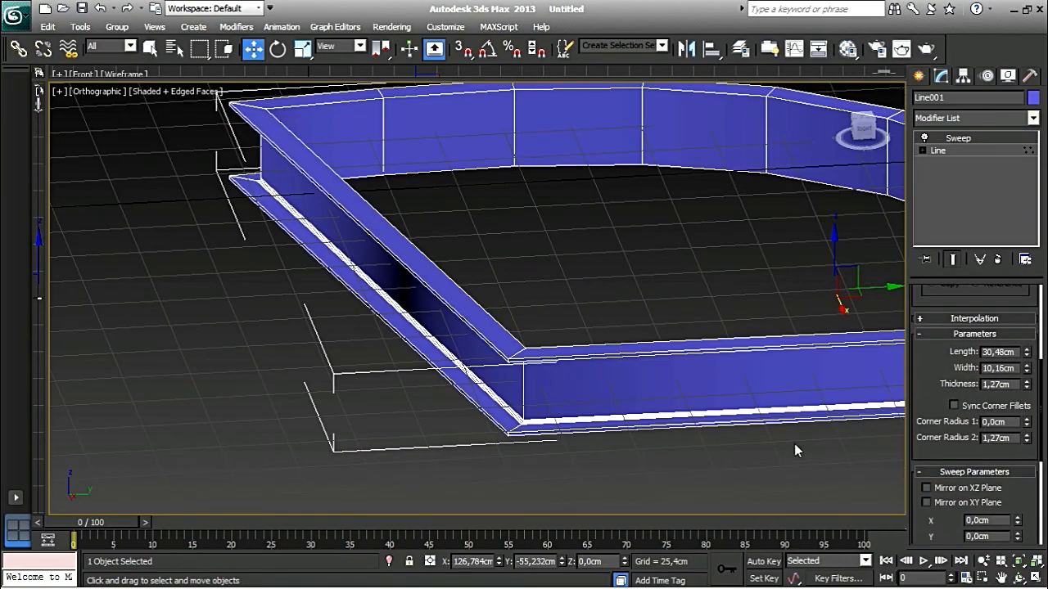
{"action": "middle_click_drag", "start_coordinate": [541, 419], "coordinate": [459, 455], "text": "alt"}
{"action": "middle_click_drag", "start_coordinate": [440, 219], "coordinate": [573, 245], "text": "alt"}
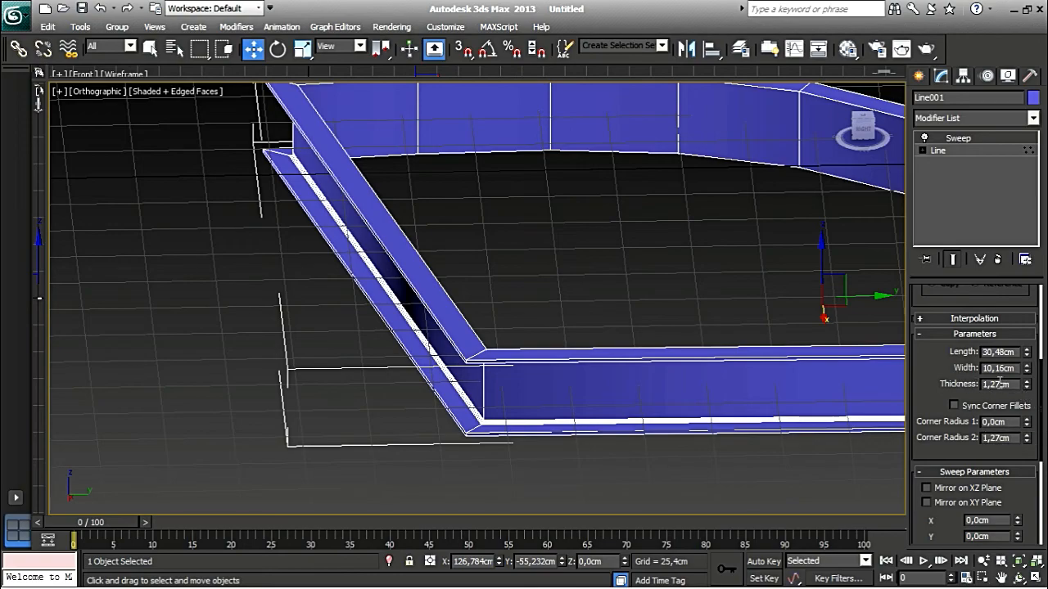
Switch the sweep to the built-in Cylinder section and set its radius to 8.915 cm.
{"action": "scroll", "coordinate": [1042, 393], "scroll_direction": "up", "scroll_amount": 5}
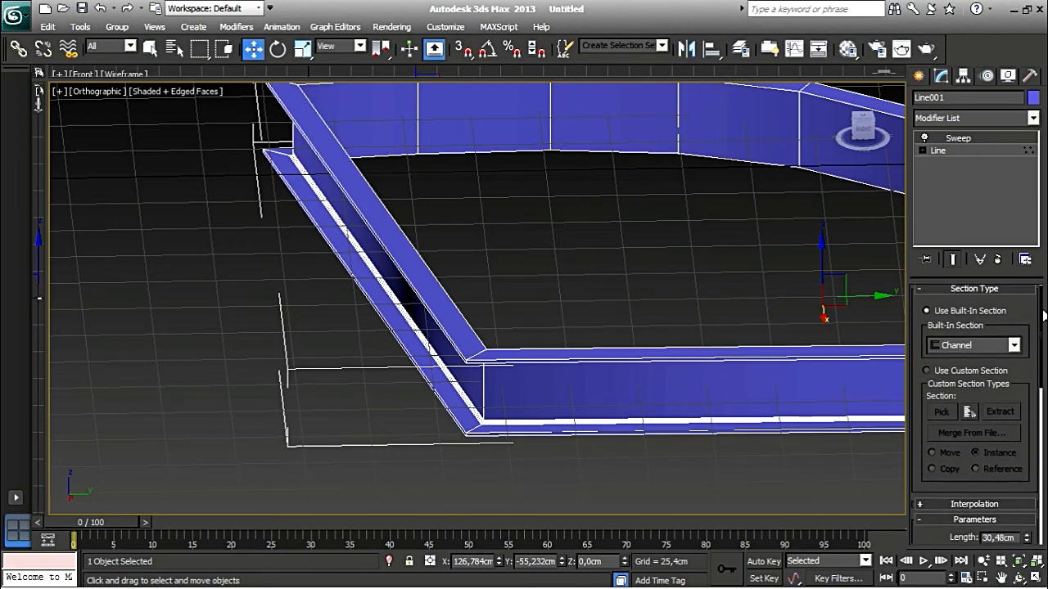
{"action": "left_click", "coordinate": [1013, 350]}
{"action": "left_click", "coordinate": [1006, 396]}
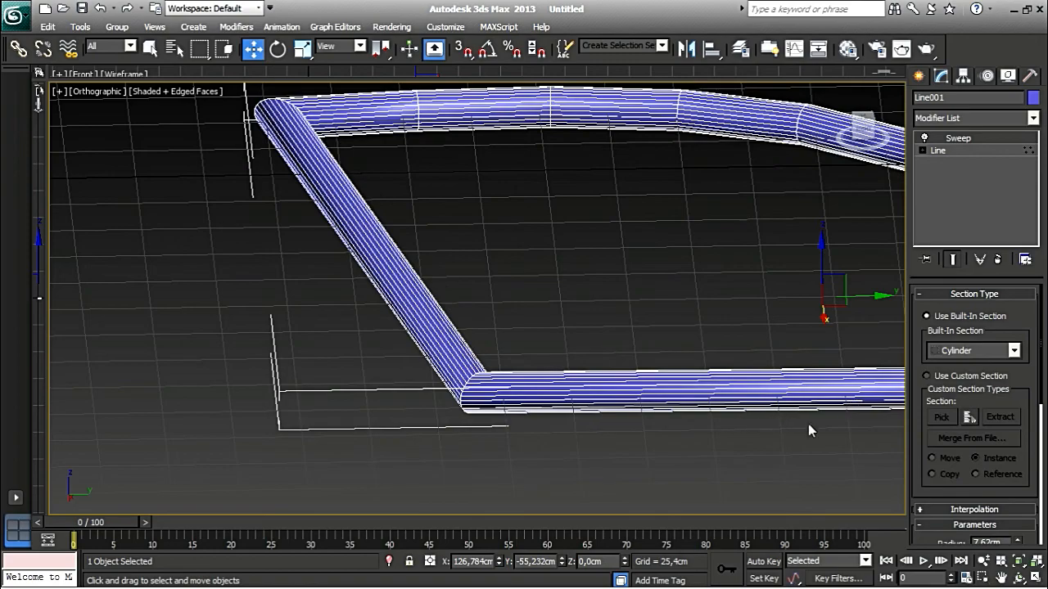
{"action": "key", "text": "ctrl+z"}
{"action": "key", "text": "ctrl+y"}
{"action": "scroll", "coordinate": [1030, 385], "scroll_direction": "down", "scroll_amount": 5}
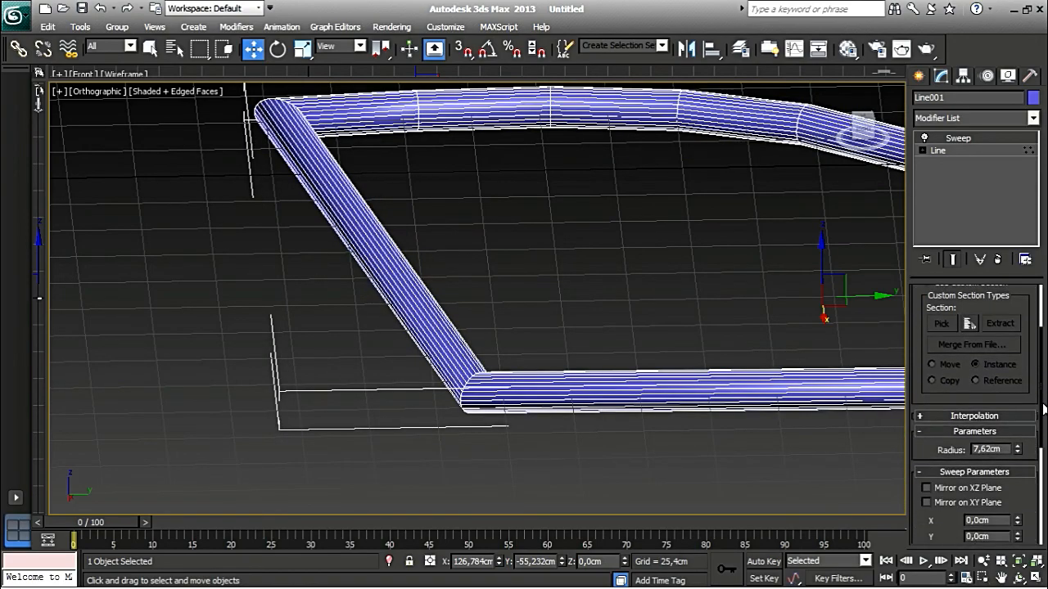
{"action": "left_click_drag", "start_coordinate": [1017, 399], "coordinate": [1018, 381]}
{"action": "left_click_drag", "start_coordinate": [1042, 437], "coordinate": [1042, 343]}
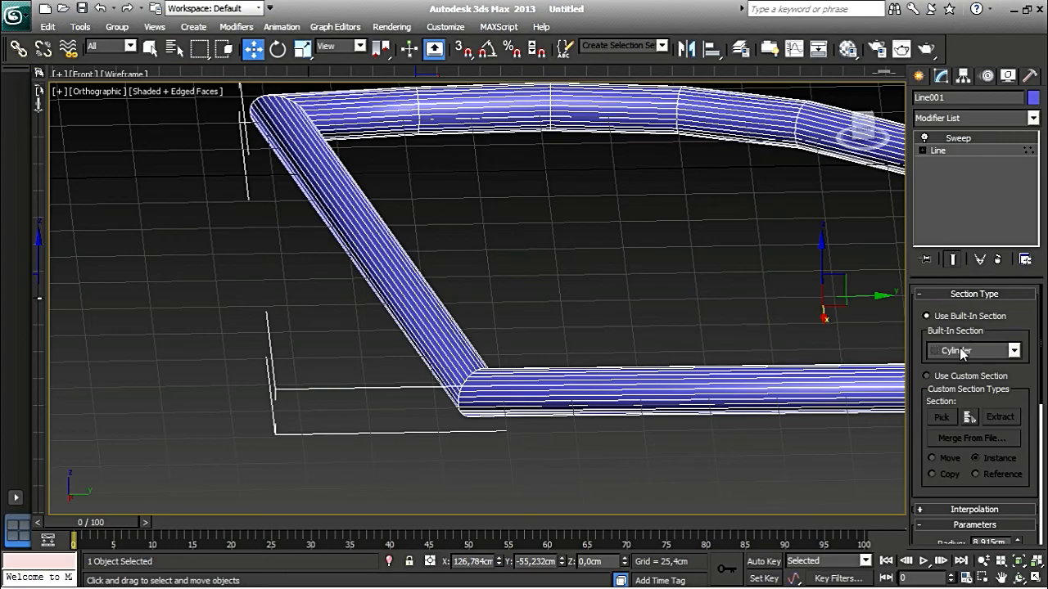
Switch the sweep to the built-in Half Round section and inspect its profile at the frame's corner.
{"action": "scroll", "coordinate": [961, 351], "scroll_direction": "down", "scroll_amount": 1}
{"action": "left_click", "coordinate": [1012, 328]}
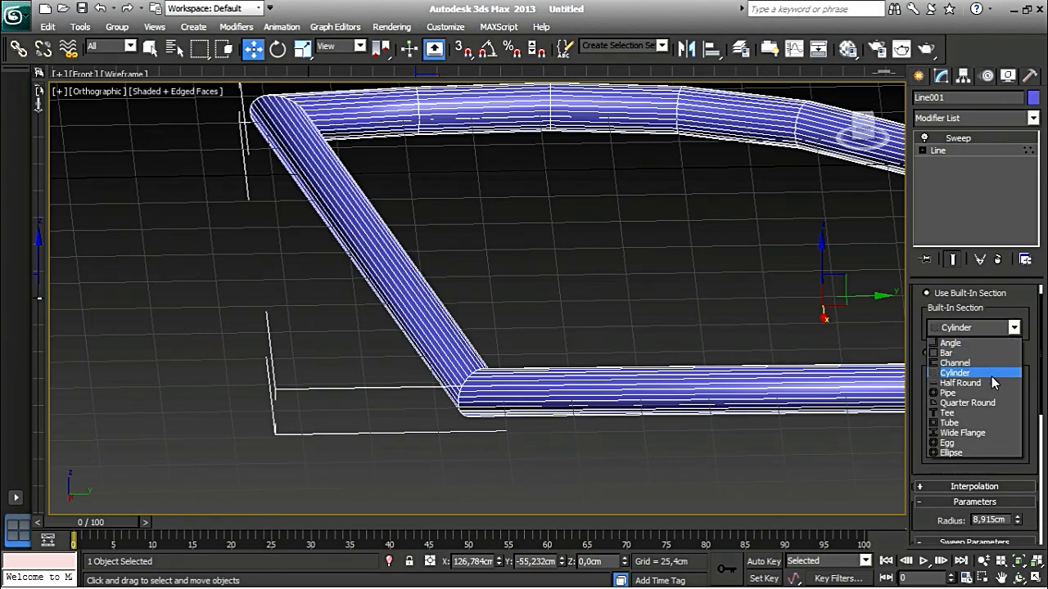
{"action": "left_click", "coordinate": [992, 381]}
{"action": "middle_click_drag", "start_coordinate": [685, 383], "coordinate": [634, 321], "text": "alt"}
{"action": "scroll", "coordinate": [455, 239], "scroll_direction": "up", "scroll_amount": 2}
{"action": "middle_click_drag", "start_coordinate": [455, 239], "coordinate": [493, 412]}
{"action": "scroll", "coordinate": [444, 332], "scroll_direction": "up", "scroll_amount": 2}
{"action": "middle_click_drag", "start_coordinate": [442, 332], "coordinate": [426, 365], "text": "alt"}
Switch the sweep to the built-in Pipe section and set its wall thickness to 2.261 cm.
{"action": "left_click", "coordinate": [1012, 328]}
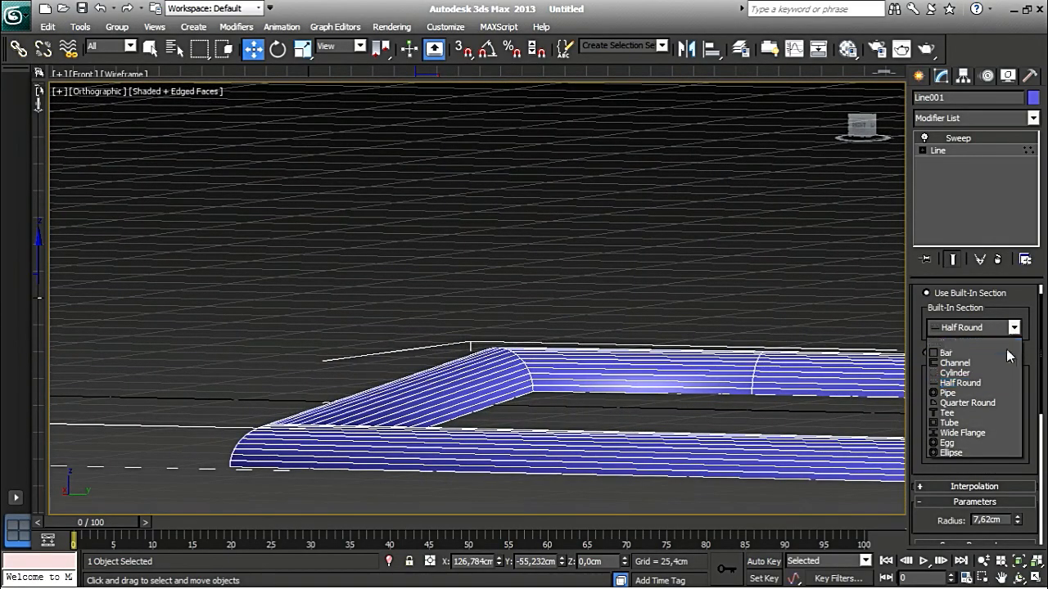
{"action": "left_click", "coordinate": [991, 392]}
{"action": "middle_click_drag", "start_coordinate": [477, 392], "coordinate": [482, 313]}
{"action": "middle_click_drag", "start_coordinate": [651, 374], "coordinate": [471, 246]}
{"action": "scroll", "coordinate": [470, 246], "scroll_direction": "down", "scroll_amount": 3}
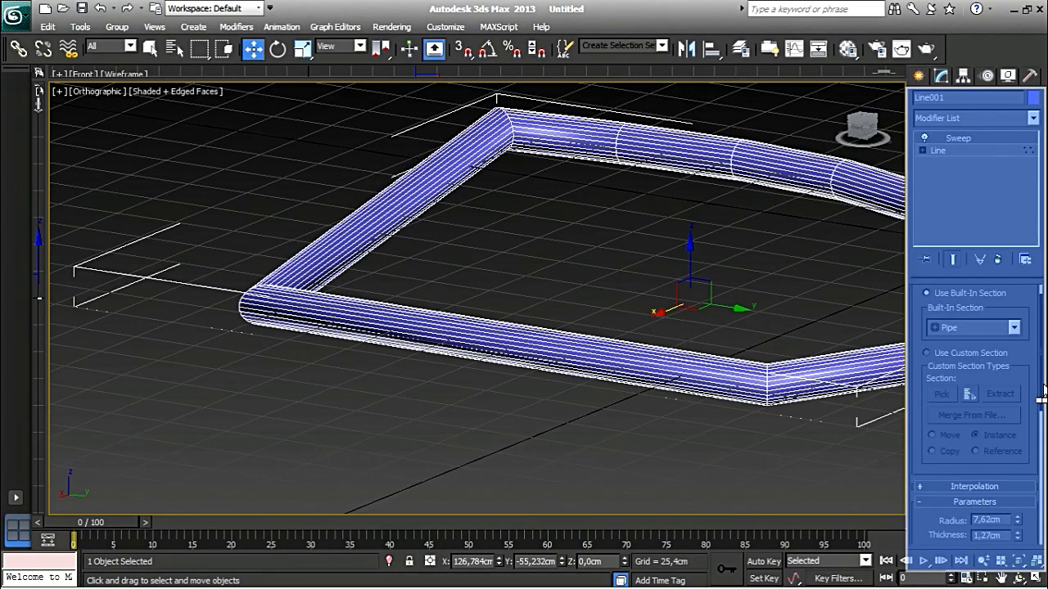
{"action": "left_click_drag", "start_coordinate": [1041, 368], "coordinate": [1041, 437]}
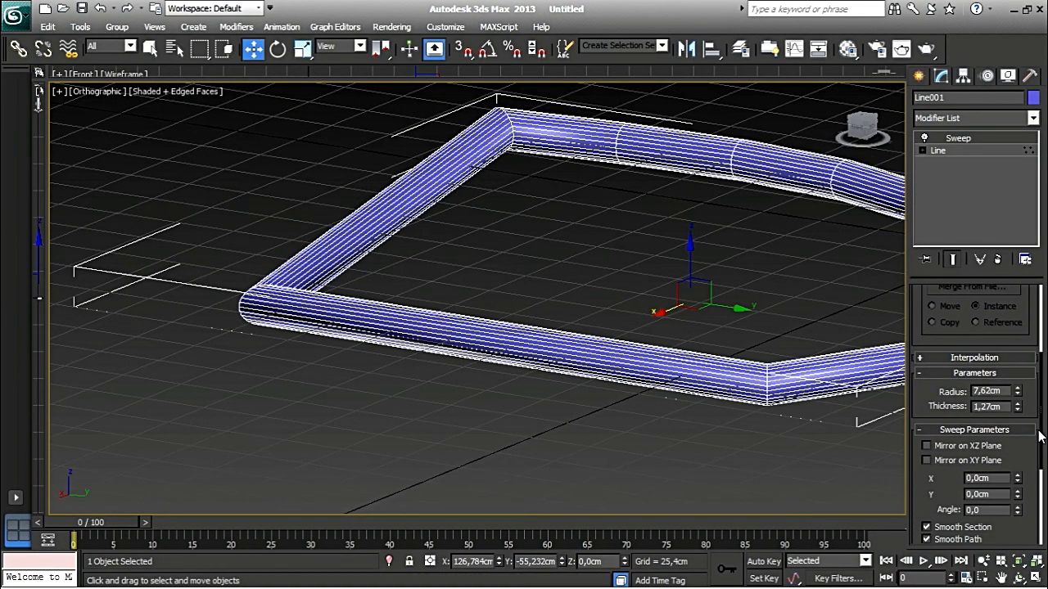
{"action": "middle_click_drag", "start_coordinate": [519, 324], "coordinate": [442, 299]}
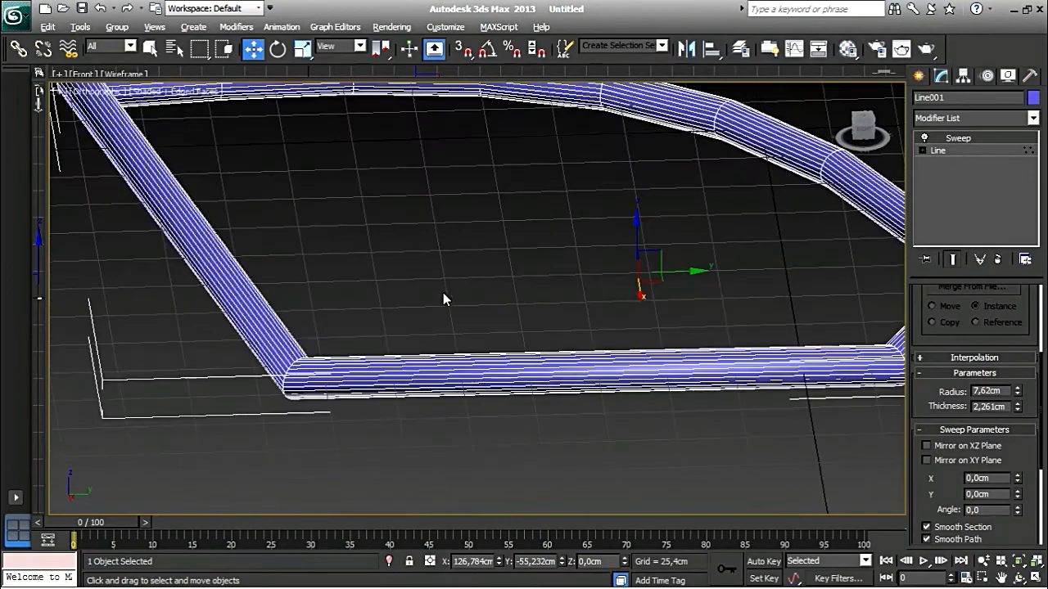
{"action": "scroll", "coordinate": [527, 379], "scroll_direction": "up", "scroll_amount": 6}
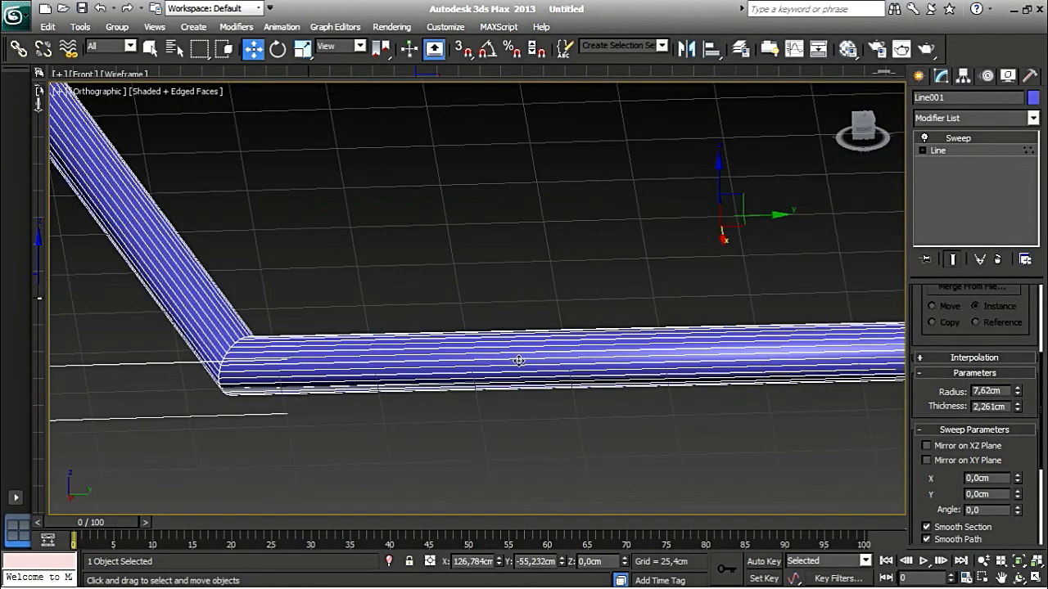
Switch the sweep to the built-in Quarter Round section and inspect the resulting frame profile.
{"action": "left_click_drag", "start_coordinate": [1038, 428], "coordinate": [1038, 354]}
{"action": "left_click", "coordinate": [1014, 350]}
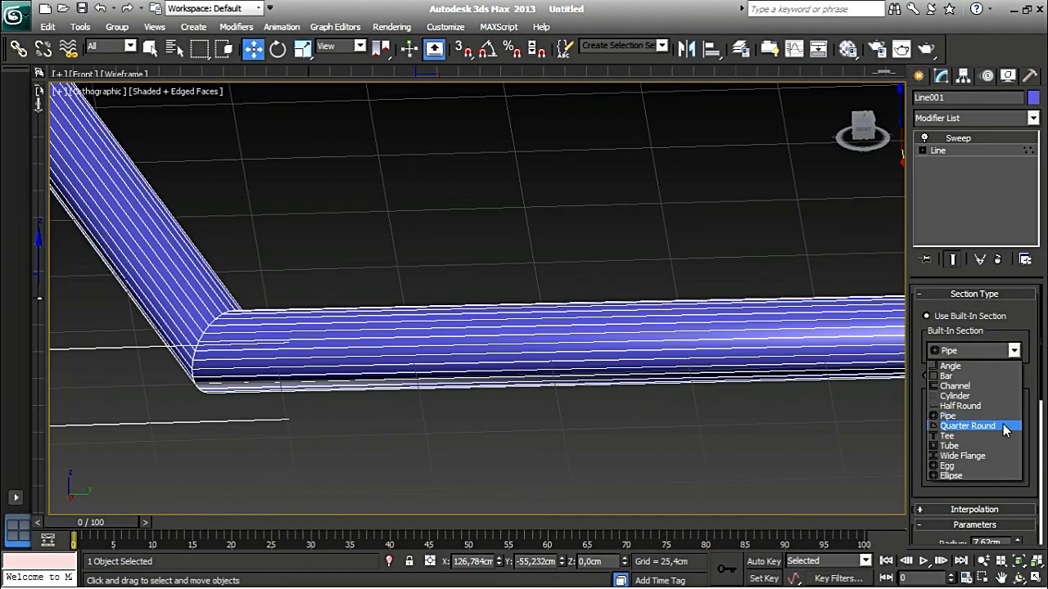
{"action": "left_click", "coordinate": [966, 427]}
{"action": "middle_click_drag", "start_coordinate": [431, 421], "coordinate": [539, 442], "text": "alt"}
Switch the sweep to the built-in Tee section and inspect its profile at the frame's corner.
{"action": "left_click", "coordinate": [1014, 352]}
{"action": "left_click", "coordinate": [995, 436]}
{"action": "middle_click_drag", "start_coordinate": [655, 385], "coordinate": [683, 324], "text": "alt"}
Switch the sweep to the built-in Tube section with a thickness of 2.413 cm and a corner radius of 2.032 cm.
{"action": "left_click", "coordinate": [1013, 351]}
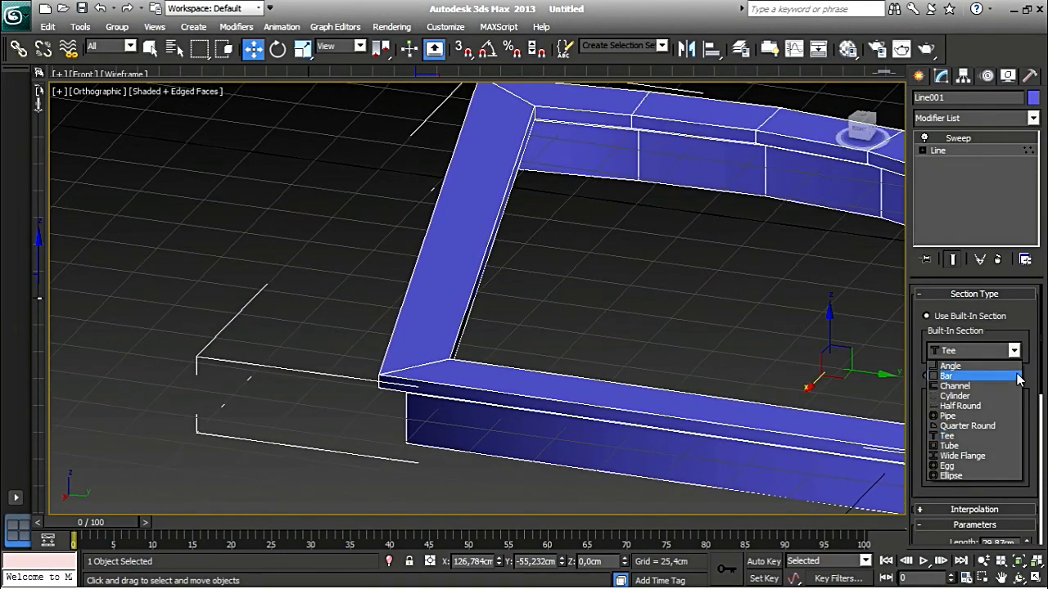
{"action": "left_click", "coordinate": [991, 444]}
{"action": "middle_click_drag", "start_coordinate": [622, 393], "coordinate": [566, 398], "text": "alt"}
{"action": "scroll", "coordinate": [626, 363], "scroll_direction": "up", "scroll_amount": 3}
{"action": "middle_click_drag", "start_coordinate": [626, 364], "coordinate": [620, 370], "text": "alt"}
{"action": "scroll", "coordinate": [1042, 336], "scroll_direction": "down", "scroll_amount": 5}
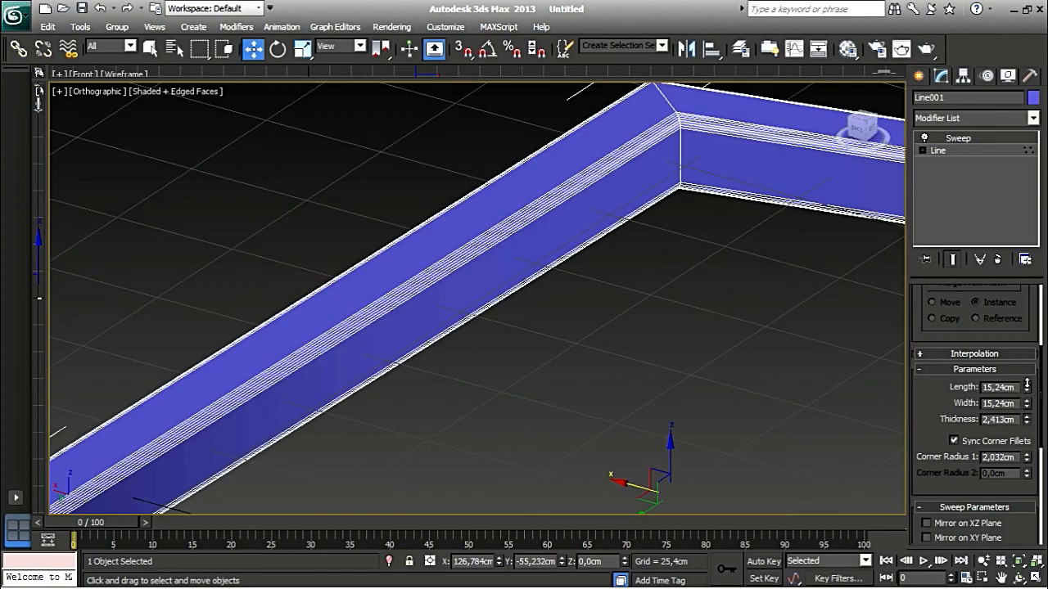
{"action": "left_click_drag", "start_coordinate": [1027, 406], "coordinate": [1031, 352]}
Switch the sweep to the built-in Wide Flange section and inspect the frame from several sides.
{"action": "scroll", "coordinate": [1045, 316], "scroll_direction": "up", "scroll_amount": 5}
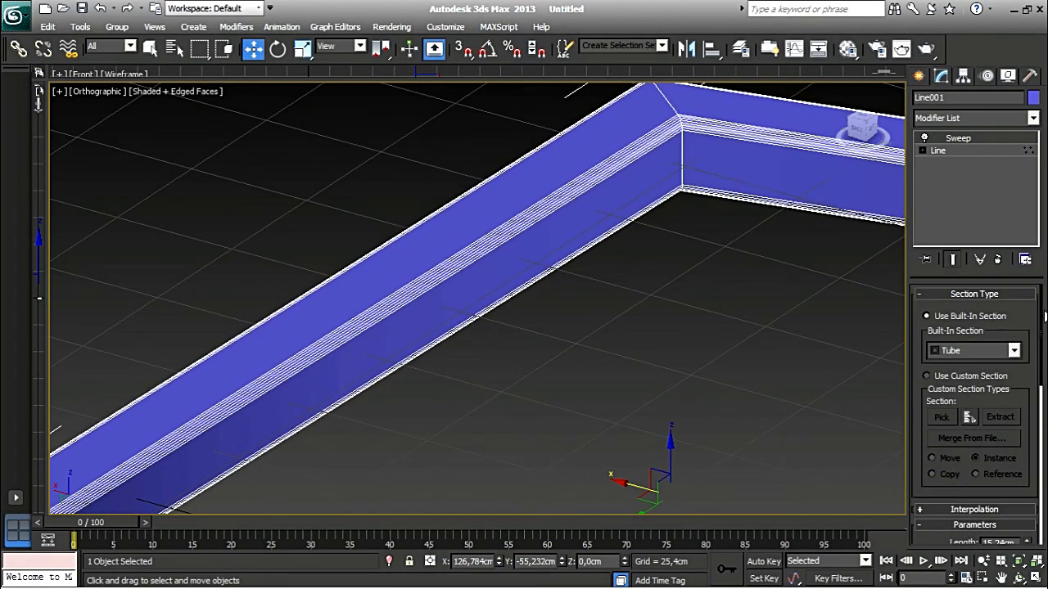
{"action": "left_click", "coordinate": [1014, 350]}
{"action": "left_click", "coordinate": [1001, 458]}
{"action": "scroll", "coordinate": [699, 365], "scroll_direction": "down", "scroll_amount": 3}
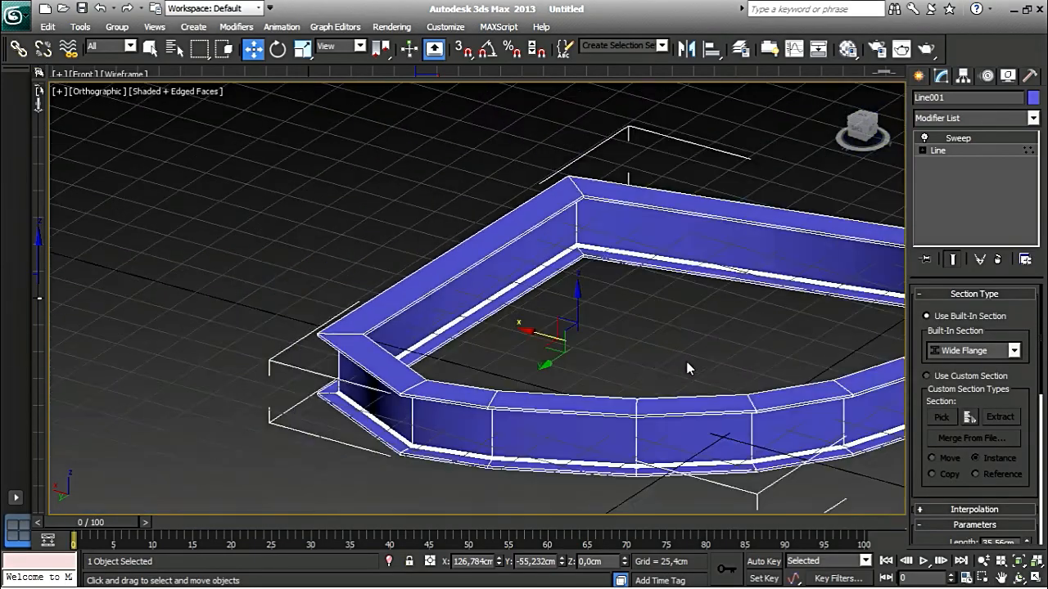
{"action": "middle_click_drag", "start_coordinate": [699, 357], "coordinate": [762, 317]}
{"action": "middle_click_drag", "start_coordinate": [691, 339], "coordinate": [639, 385], "text": "alt"}
Switch the sweep to the built-in Egg section and inspect the profile around the frame's curved side.
{"action": "left_click", "coordinate": [1012, 353]}
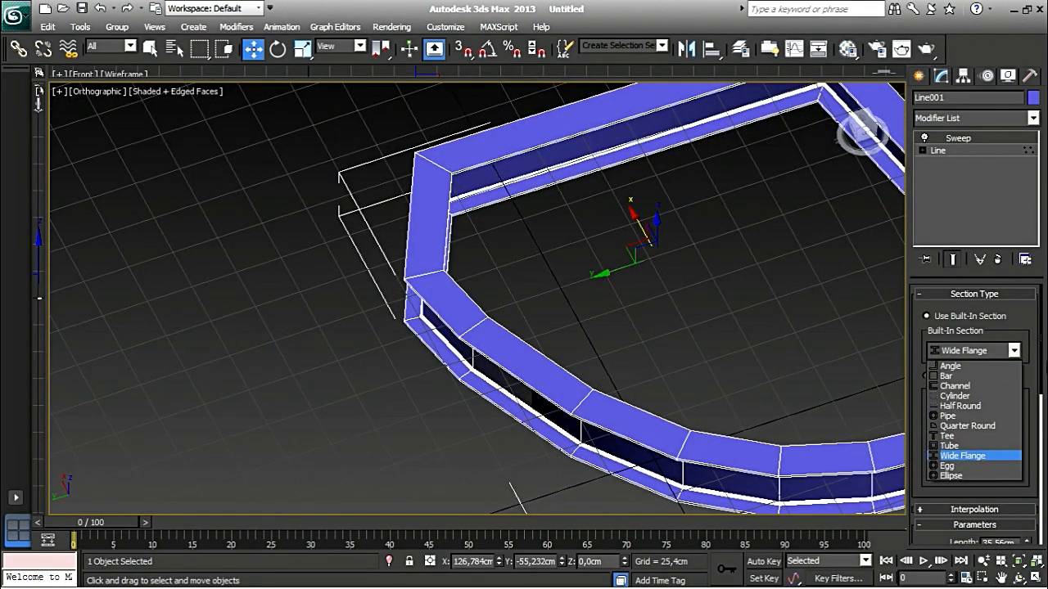
{"action": "left_click", "coordinate": [995, 465]}
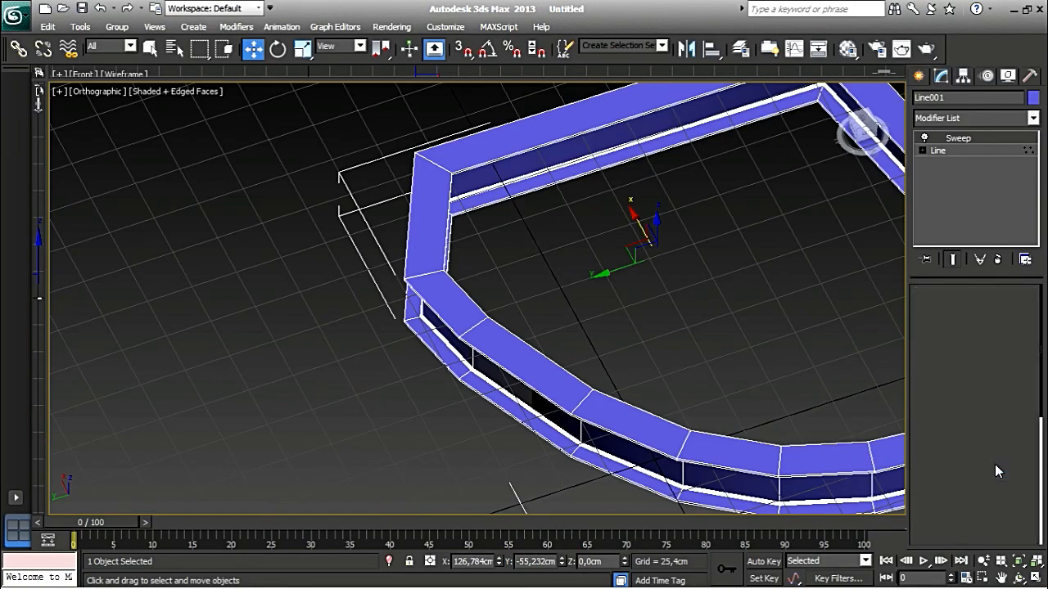
{"action": "middle_click_drag", "start_coordinate": [773, 390], "coordinate": [1007, 355], "text": "alt"}
{"action": "middle_click_drag", "start_coordinate": [720, 376], "coordinate": [854, 358], "text": "alt"}
{"action": "middle_click_drag", "start_coordinate": [796, 336], "coordinate": [392, 419]}
{"action": "scroll", "coordinate": [569, 313], "scroll_direction": "up", "scroll_amount": 4}
{"action": "middle_click_drag", "start_coordinate": [634, 343], "coordinate": [556, 323], "text": "alt"}
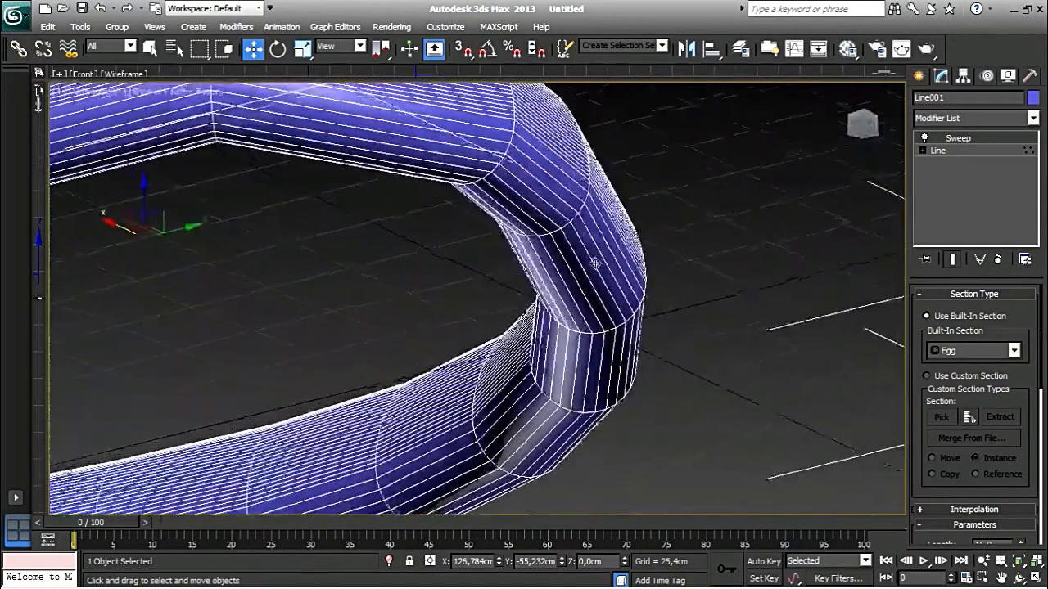
{"action": "middle_click_drag", "start_coordinate": [630, 238], "coordinate": [704, 364], "text": "alt"}
Switch the sweep to the built-in Ellipse section and inspect the thick frame it produces.
{"action": "left_click", "coordinate": [1012, 351]}
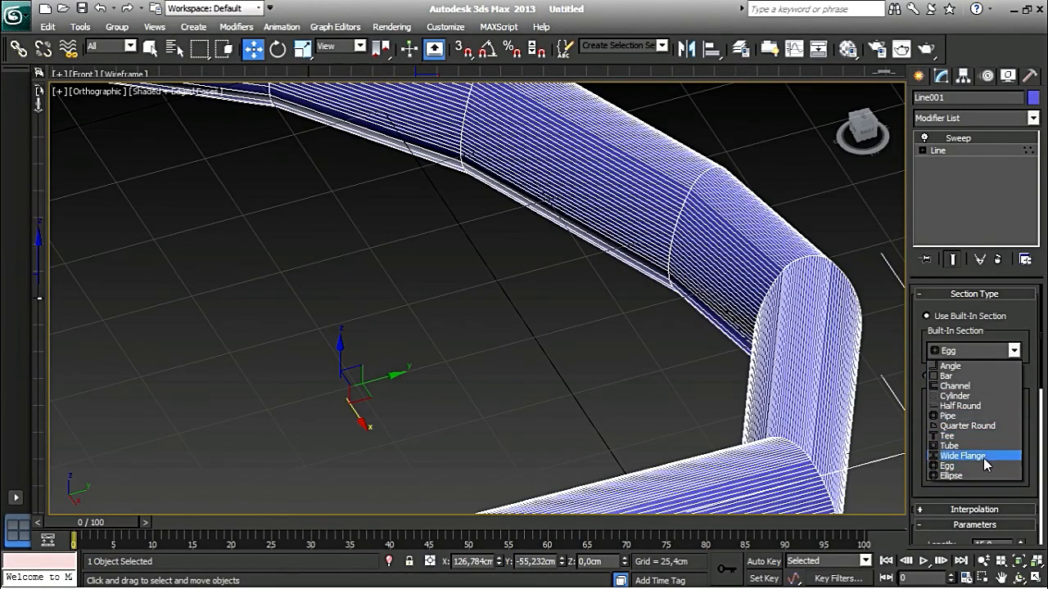
{"action": "left_click", "coordinate": [977, 476]}
{"action": "scroll", "coordinate": [571, 336], "scroll_direction": "down", "scroll_amount": 4}
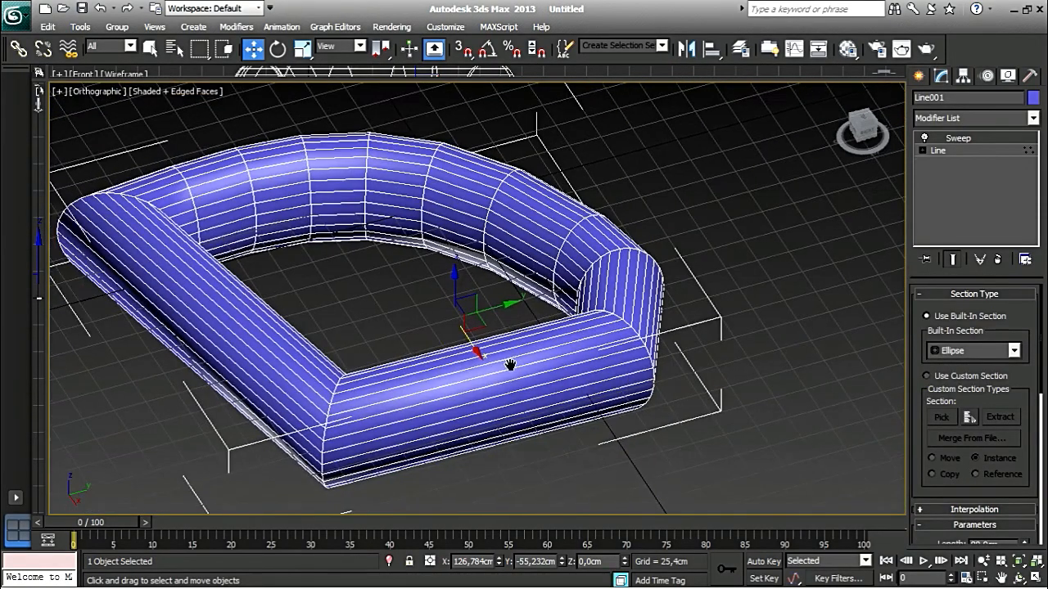
{"action": "middle_click_drag", "start_coordinate": [650, 425], "coordinate": [757, 348], "text": "alt"}
Set the sweep back to the built-in Cylinder section and check the whole frame.
{"action": "left_click", "coordinate": [1013, 350]}
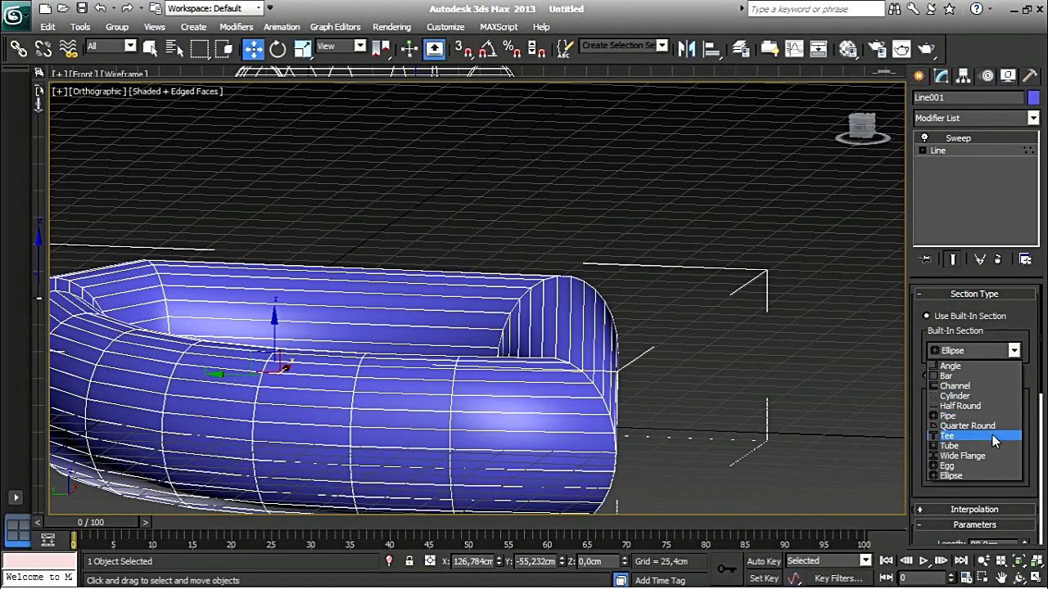
{"action": "left_click", "coordinate": [949, 396]}
{"action": "middle_click_drag", "start_coordinate": [583, 398], "coordinate": [487, 209], "text": "alt"}
{"action": "scroll", "coordinate": [573, 411], "scroll_direction": "up", "scroll_amount": 4}
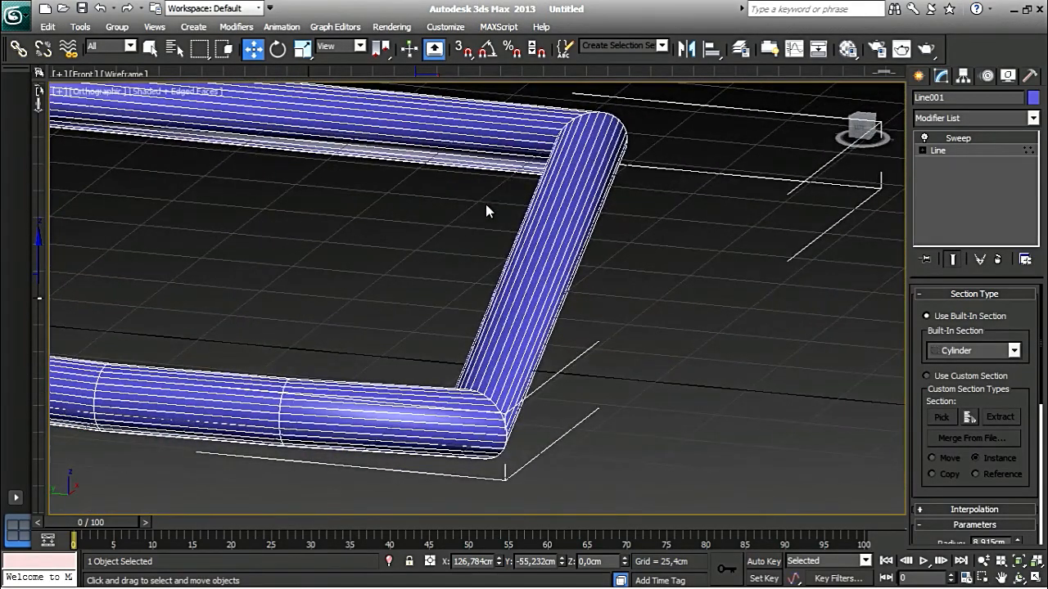
{"action": "scroll", "coordinate": [576, 318], "scroll_direction": "down", "scroll_amount": 7}
{"action": "middle_click_drag", "start_coordinate": [627, 342], "coordinate": [735, 357]}
Draw a rectangle spline about 328 cm long and 310 cm wide on the grid beside the swept frame.
{"action": "left_click", "coordinate": [917, 75]}
{"action": "scroll", "coordinate": [597, 370], "scroll_direction": "down", "scroll_amount": 5}
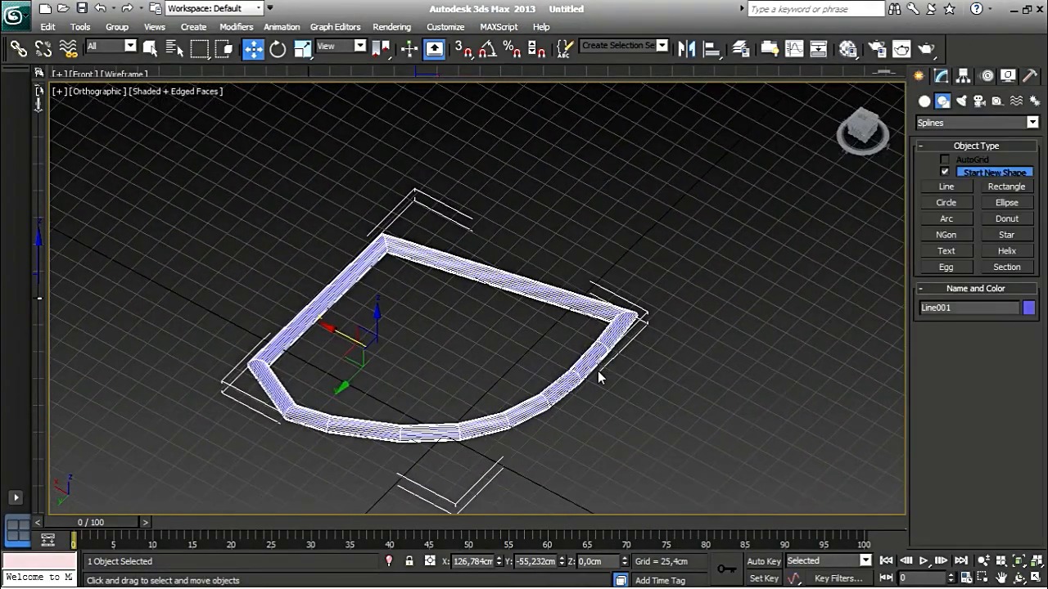
{"action": "left_click", "coordinate": [1007, 189]}
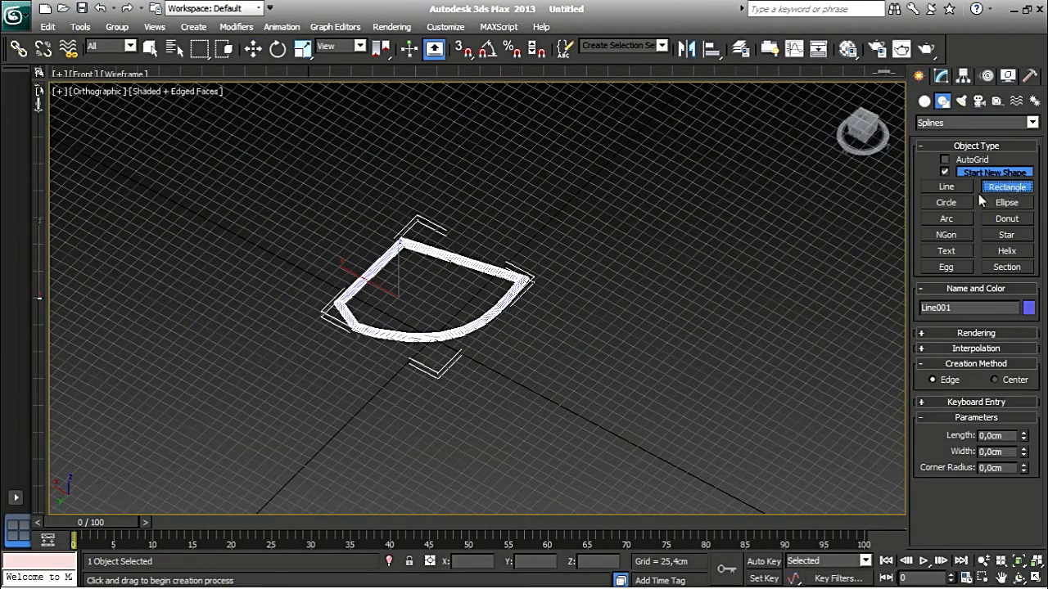
{"action": "left_click_drag", "start_coordinate": [632, 261], "coordinate": [646, 429]}
{"action": "middle_click_drag", "start_coordinate": [739, 386], "coordinate": [901, 251], "text": "alt"}
{"action": "scroll", "coordinate": [655, 334], "scroll_direction": "up", "scroll_amount": 6}
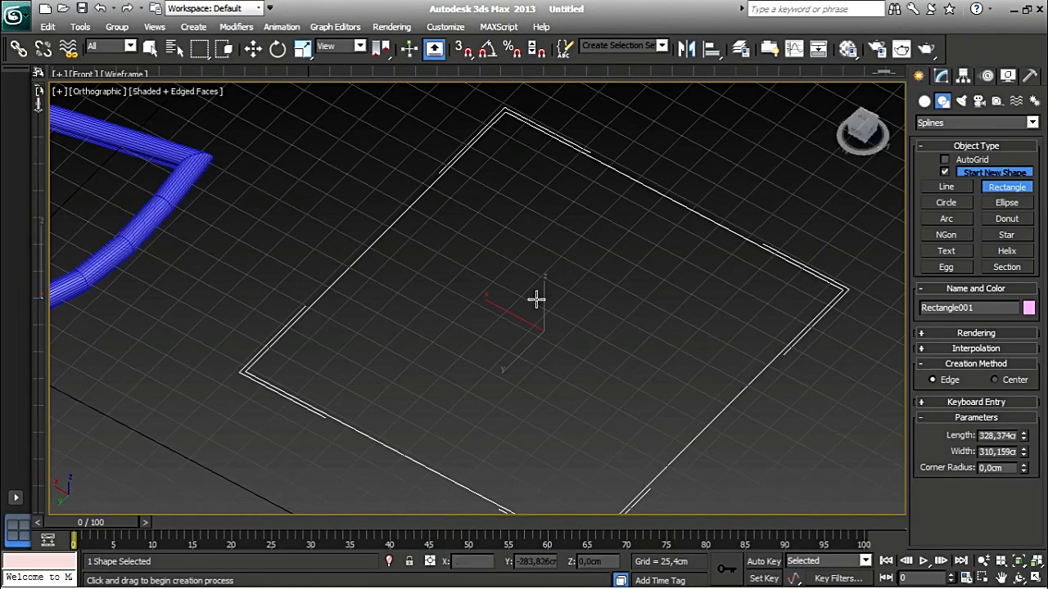
{"action": "middle_click_drag", "start_coordinate": [535, 299], "coordinate": [506, 252]}
{"action": "middle_click_drag", "start_coordinate": [667, 241], "coordinate": [617, 282]}
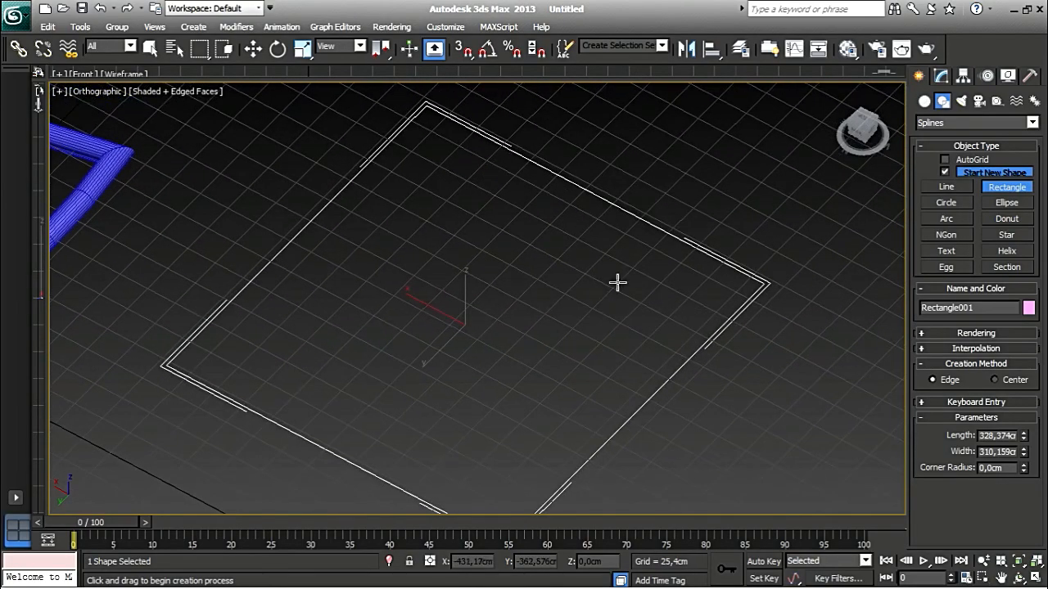
Apply the Bevel modifier to the new rectangle.
{"action": "left_click", "coordinate": [943, 75]}
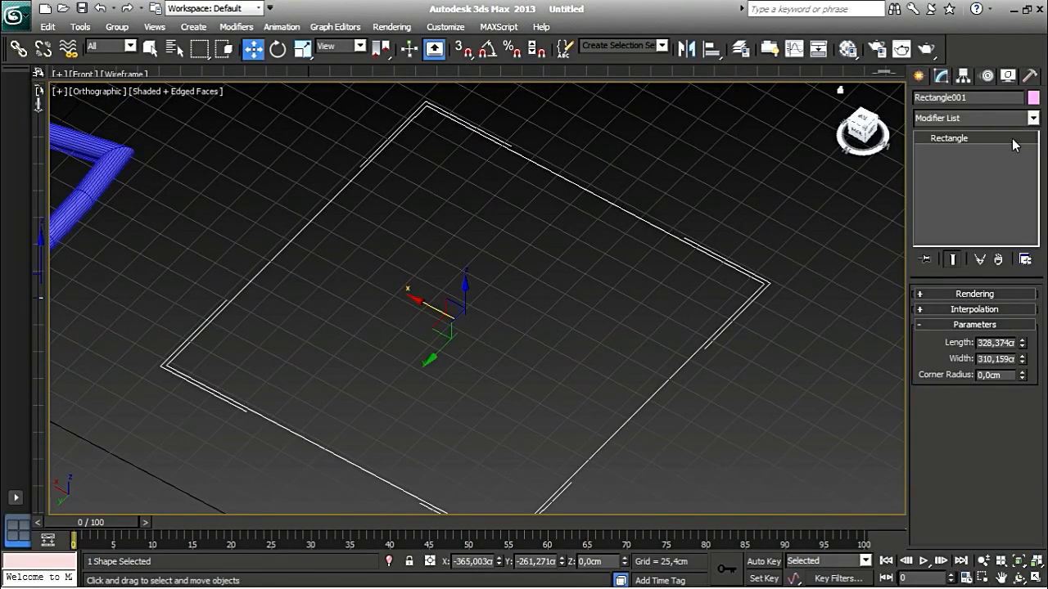
{"action": "left_click", "coordinate": [1032, 120]}
{"action": "left_click_drag", "start_coordinate": [1038, 168], "coordinate": [1040, 202]}
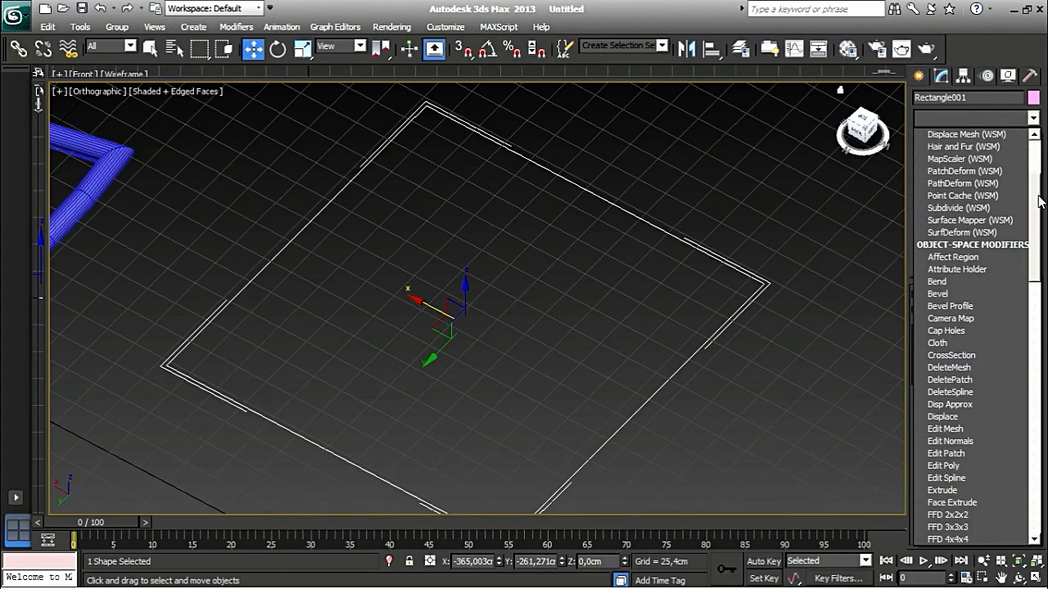
{"action": "left_click", "coordinate": [951, 293]}
{"action": "scroll", "coordinate": [746, 332], "scroll_direction": "down", "scroll_amount": 4}
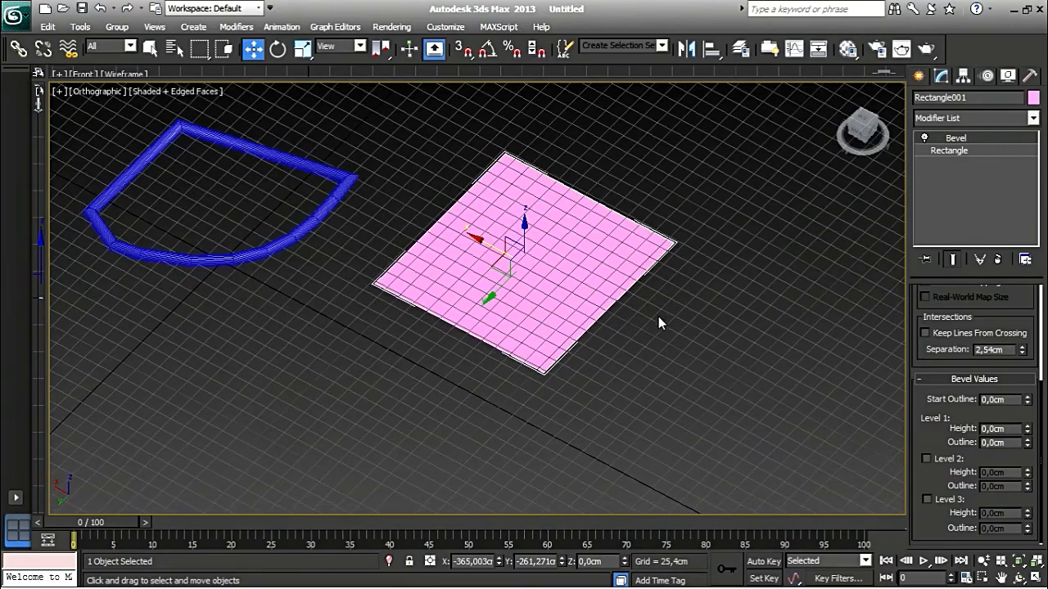
Set the bevel's Level 1 height to 88.9 cm and its outline to 50.8 cm.
{"action": "scroll", "coordinate": [663, 322], "scroll_direction": "up", "scroll_amount": 4}
{"action": "middle_click_drag", "start_coordinate": [627, 309], "coordinate": [582, 372]}
{"action": "middle_click_drag", "start_coordinate": [583, 371], "coordinate": [564, 348], "text": "alt"}
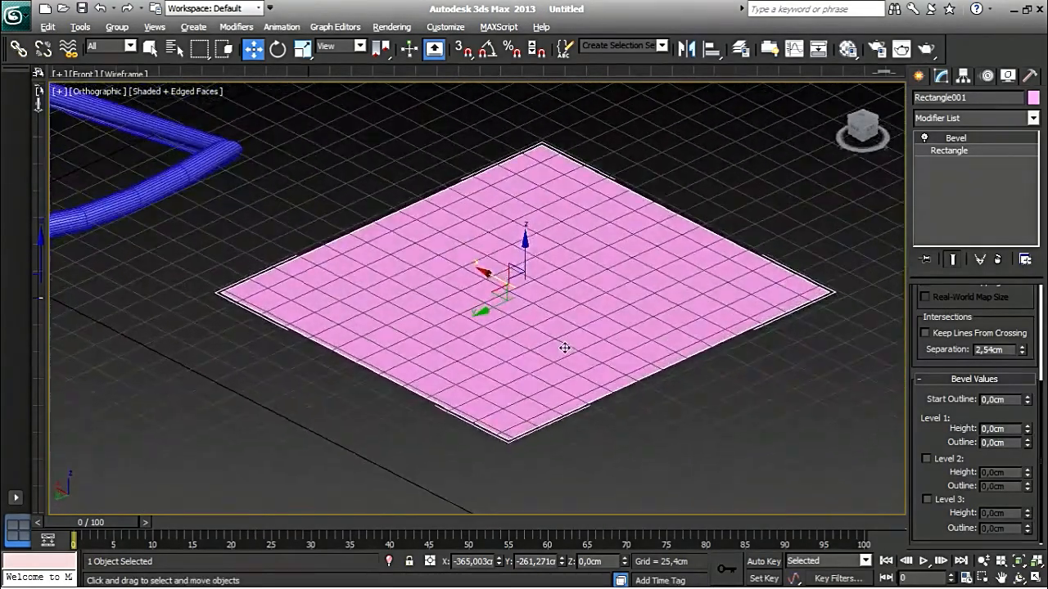
{"action": "middle_click_drag", "start_coordinate": [774, 305], "coordinate": [758, 324]}
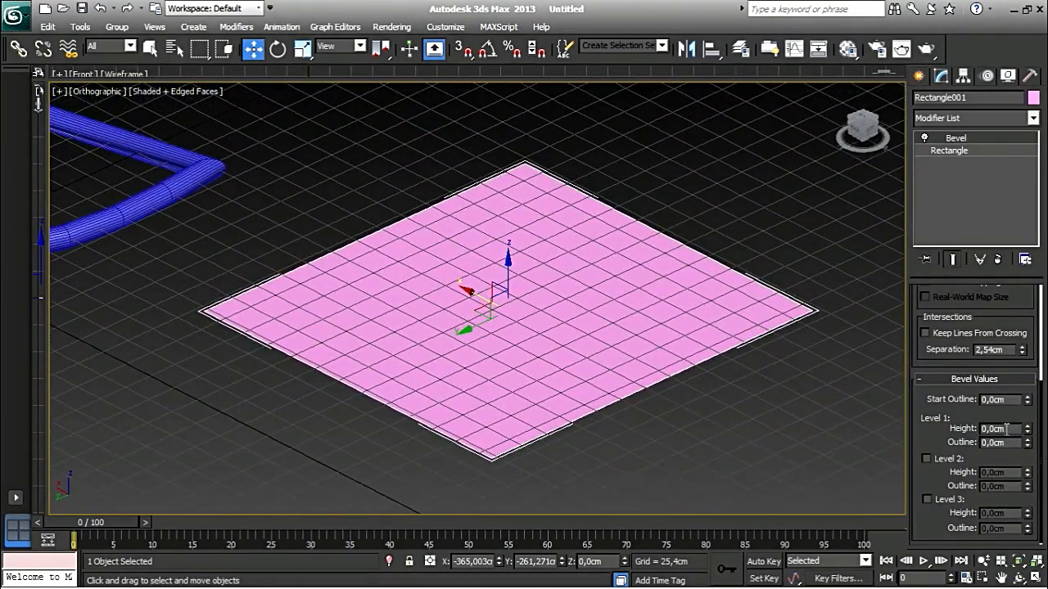
{"action": "left_click_drag", "start_coordinate": [1027, 428], "coordinate": [1028, 383]}
{"action": "middle_click_drag", "start_coordinate": [652, 350], "coordinate": [519, 310], "text": "alt"}
View the beveled block in Perspective, return the viewport to Orthographic and reselect the block.
{"action": "left_click", "coordinate": [111, 94]}
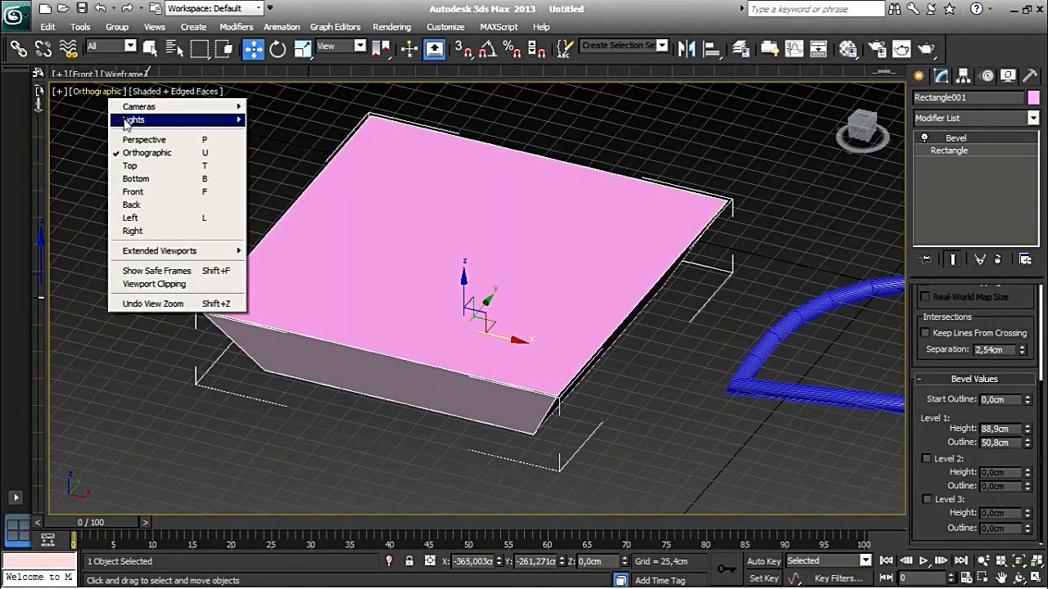
{"action": "left_click", "coordinate": [174, 141]}
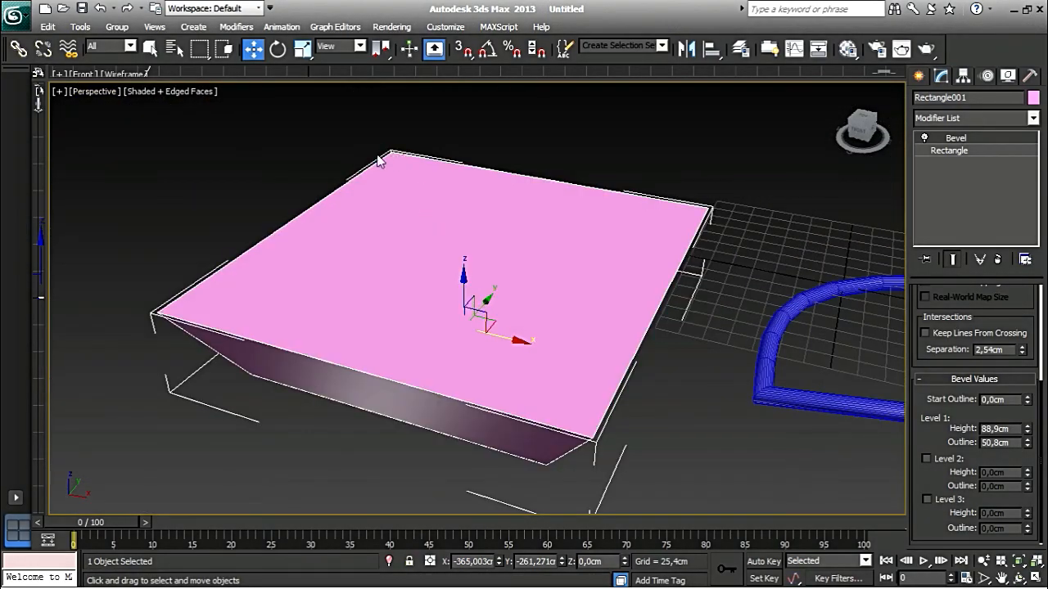
{"action": "left_click", "coordinate": [99, 92]}
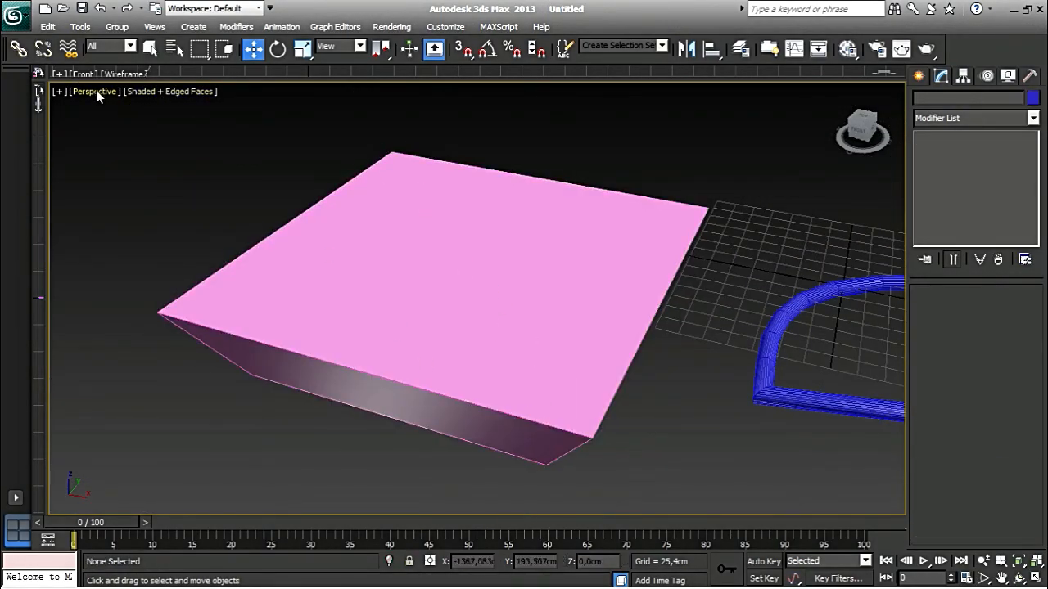
{"action": "left_click", "coordinate": [96, 91]}
{"action": "left_click", "coordinate": [122, 152]}
{"action": "left_click", "coordinate": [533, 294]}
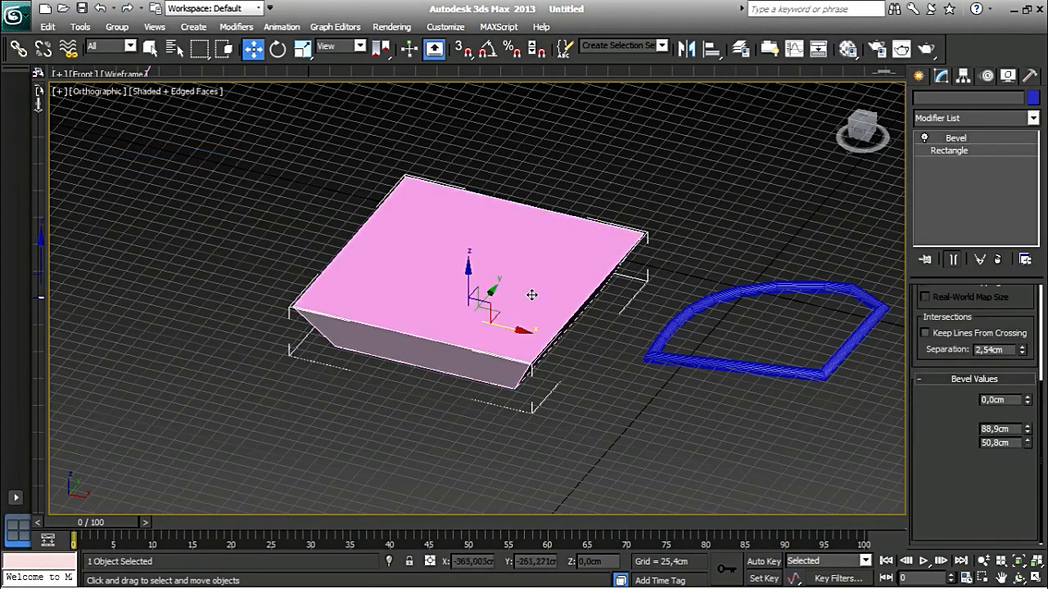
Examine the Bevel modifier's capping, surface and intersection parameters along with the beveled block.
{"action": "middle_click_drag", "start_coordinate": [533, 294], "coordinate": [565, 284], "text": "alt"}
{"action": "left_click_drag", "start_coordinate": [1044, 392], "coordinate": [1041, 259]}
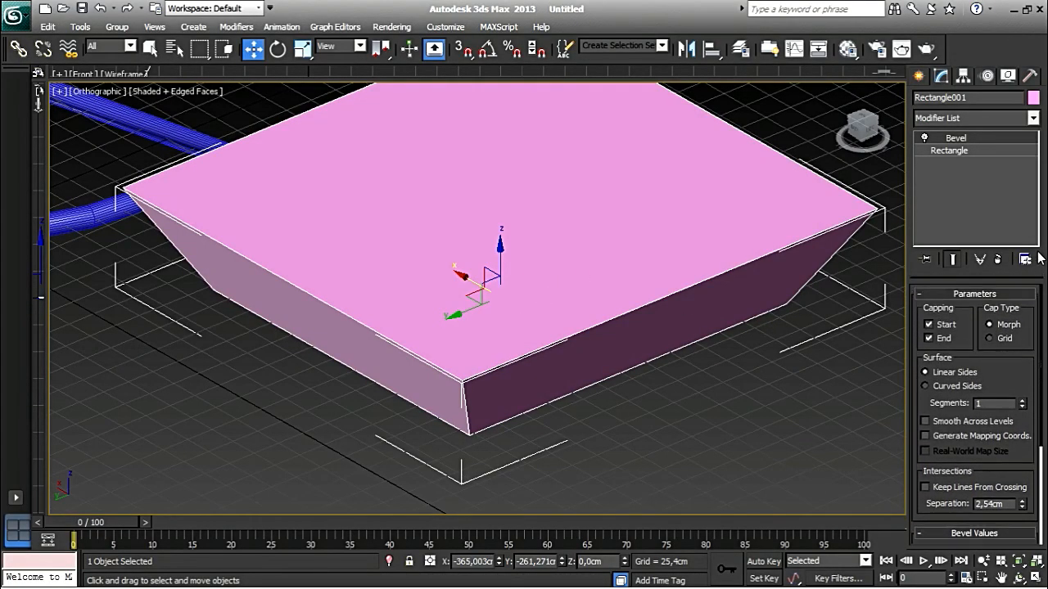
{"action": "middle_click_drag", "start_coordinate": [430, 206], "coordinate": [460, 279]}
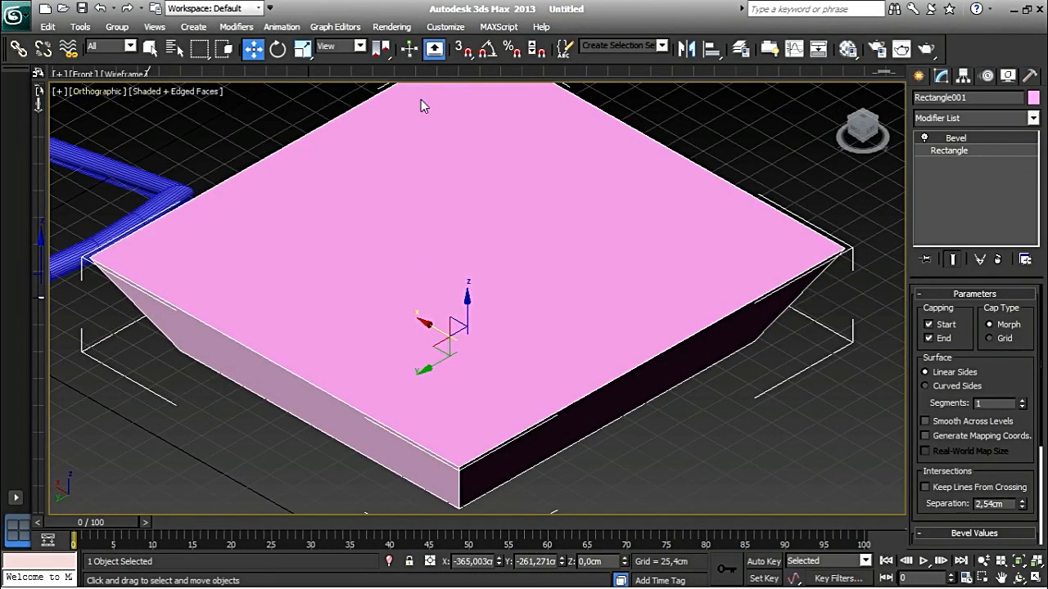
{"action": "left_click", "coordinate": [1033, 118]}
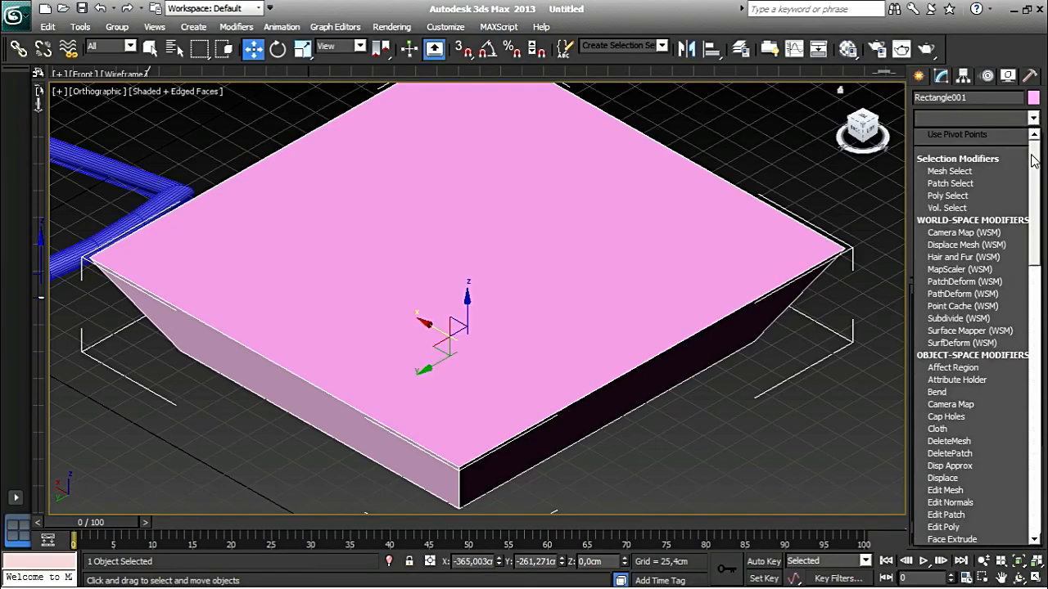
{"action": "left_click_drag", "start_coordinate": [1033, 161], "coordinate": [1032, 184]}
{"action": "left_click", "coordinate": [831, 338]}
Select the base Rectangle level beneath the Bevel modifier in the block's modifier stack.
{"action": "middle_click_drag", "start_coordinate": [747, 356], "coordinate": [704, 299]}
{"action": "scroll", "coordinate": [703, 298], "scroll_direction": "down", "scroll_amount": 2}
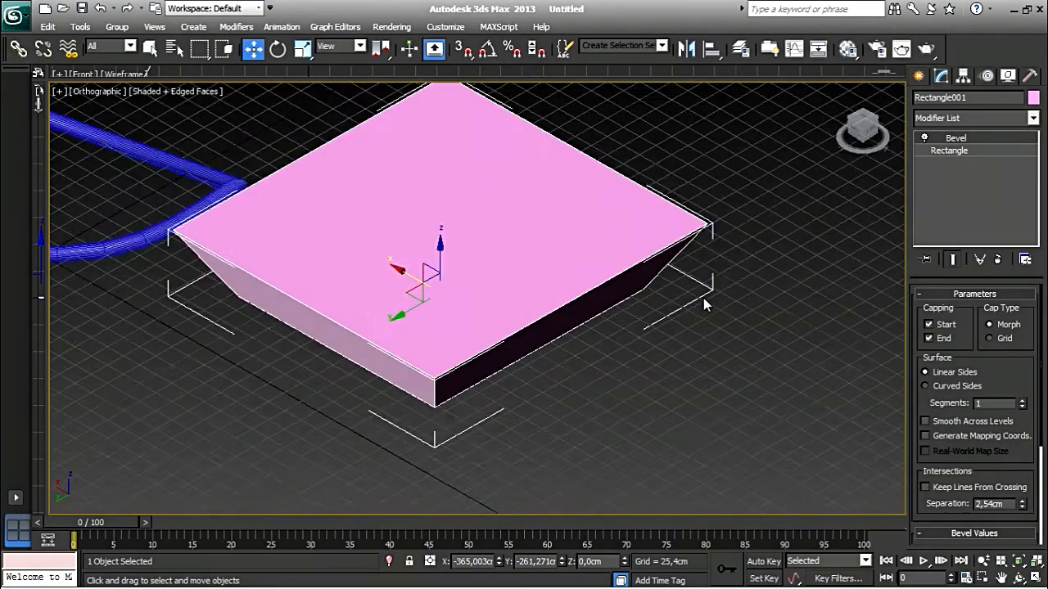
{"action": "scroll", "coordinate": [703, 300], "scroll_direction": "down", "scroll_amount": 2}
{"action": "left_click", "coordinate": [944, 152]}
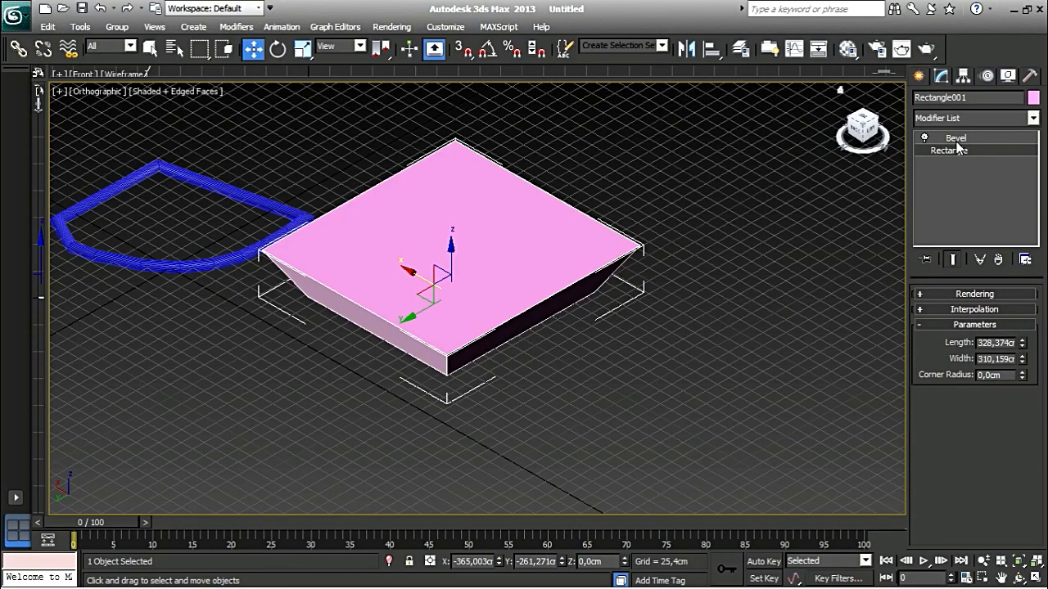
Create a Text spline on the grid beside the beveled block and set its text to "Van Max".
{"action": "left_click", "coordinate": [918, 75]}
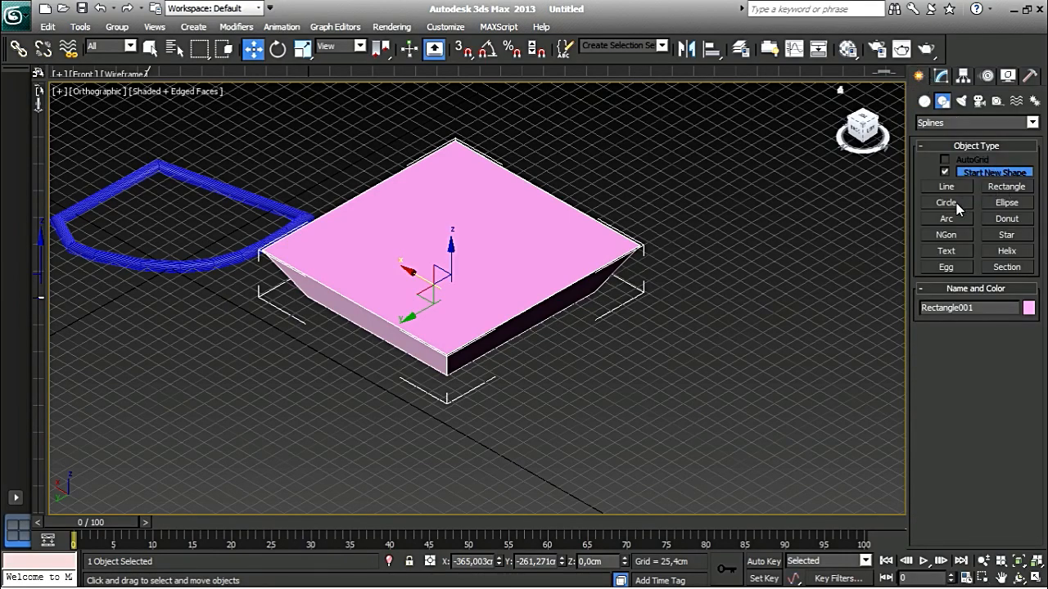
{"action": "scroll", "coordinate": [581, 280], "scroll_direction": "up", "scroll_amount": 3}
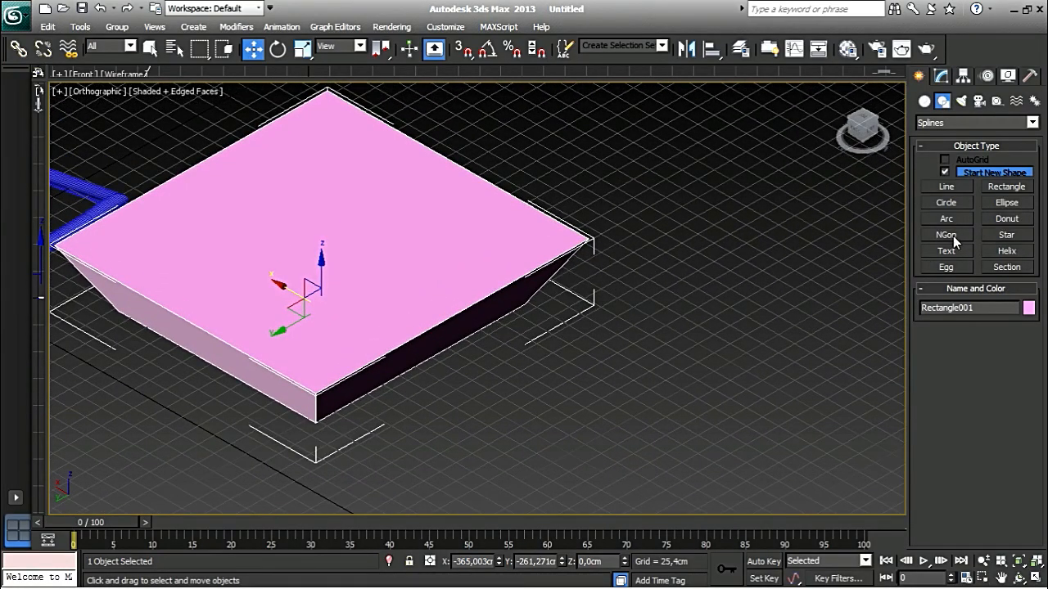
{"action": "middle_click_drag", "start_coordinate": [799, 217], "coordinate": [704, 273]}
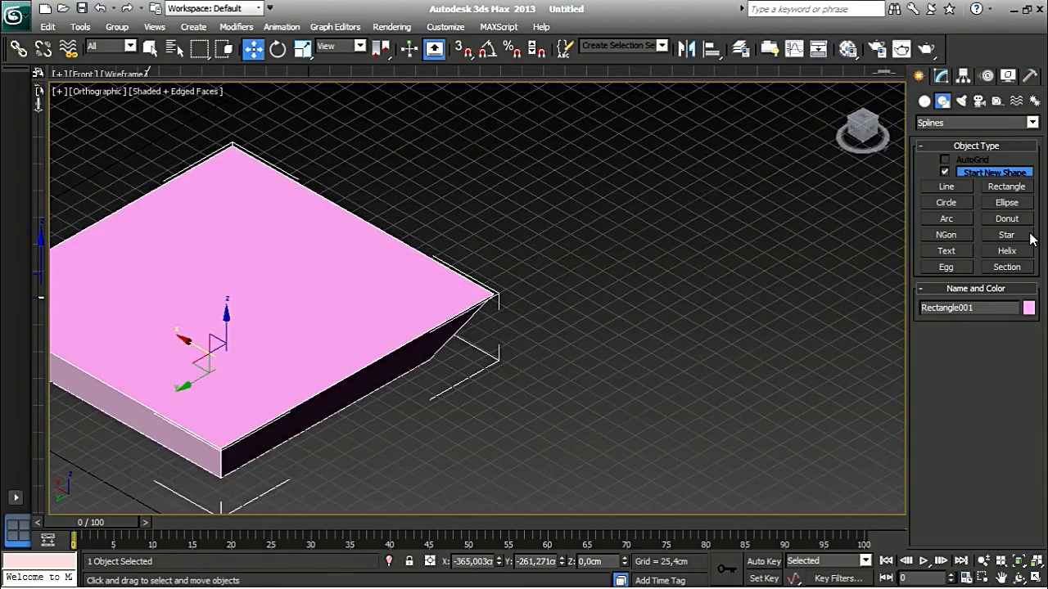
{"action": "left_click", "coordinate": [961, 254]}
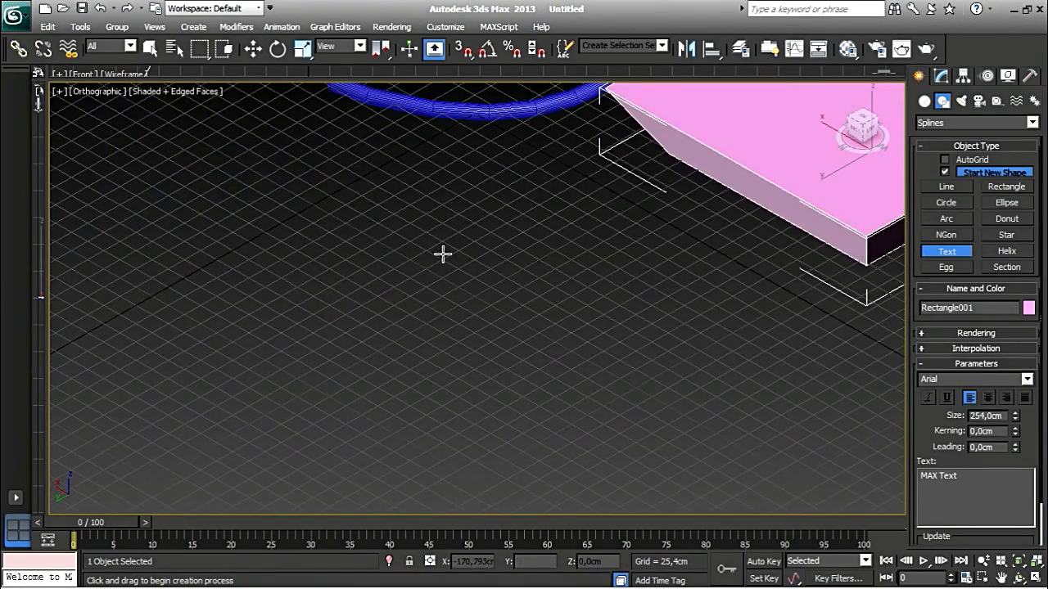
{"action": "left_click", "coordinate": [446, 278]}
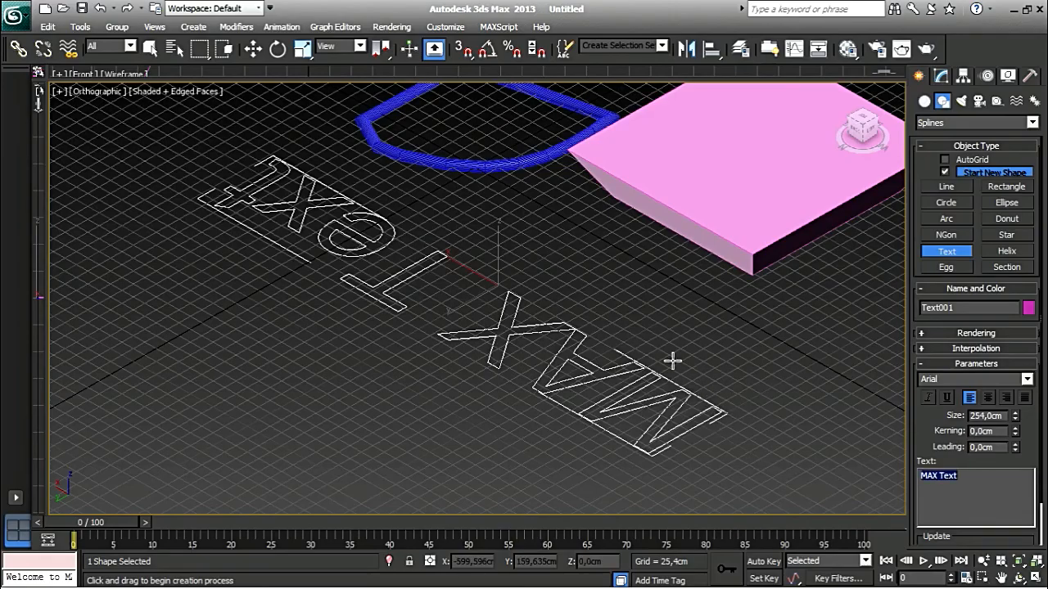
{"action": "middle_click_drag", "start_coordinate": [671, 360], "coordinate": [467, 400], "text": "alt"}
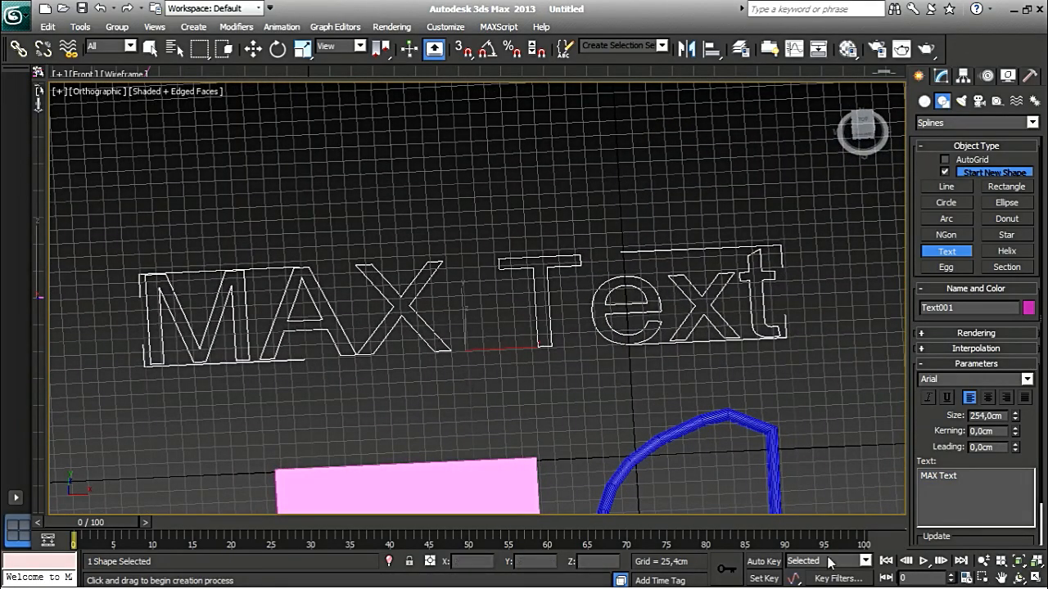
{"action": "type", "text": "Van "}
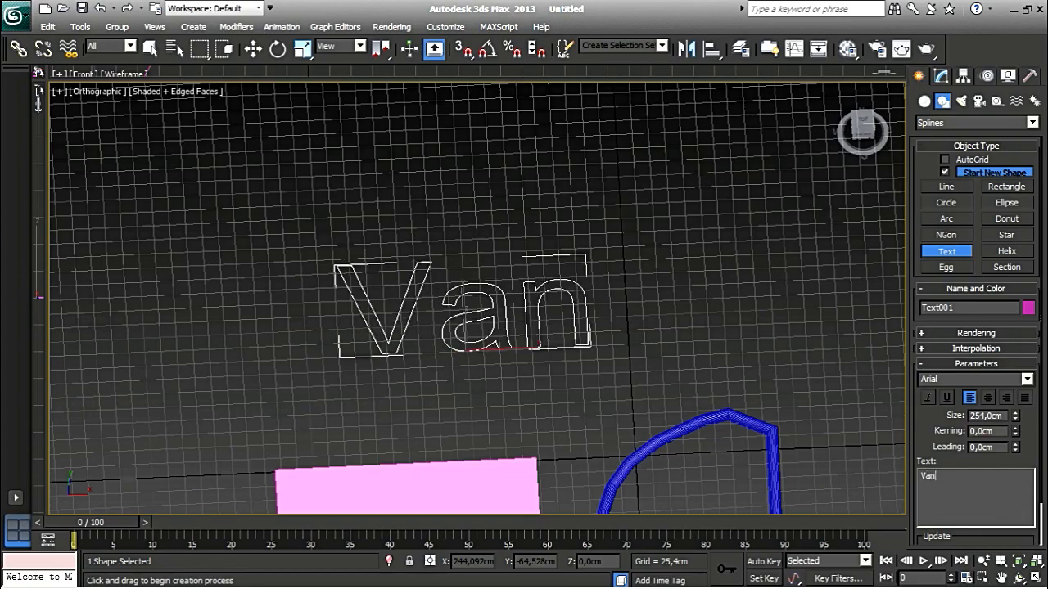
{"action": "type", "text": "Max"}
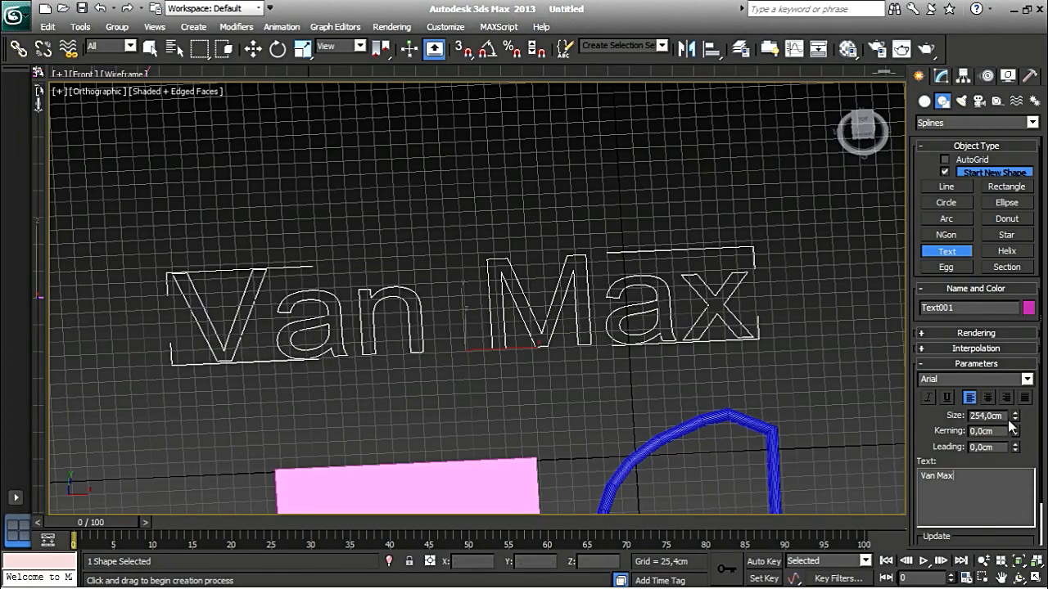
Reduce the text's size to 213.36 cm and try the Bodoni MT Bold Italic font.
{"action": "left_click_drag", "start_coordinate": [1013, 413], "coordinate": [1033, 423]}
{"action": "left_click", "coordinate": [1026, 380]}
{"action": "left_click", "coordinate": [981, 348]}
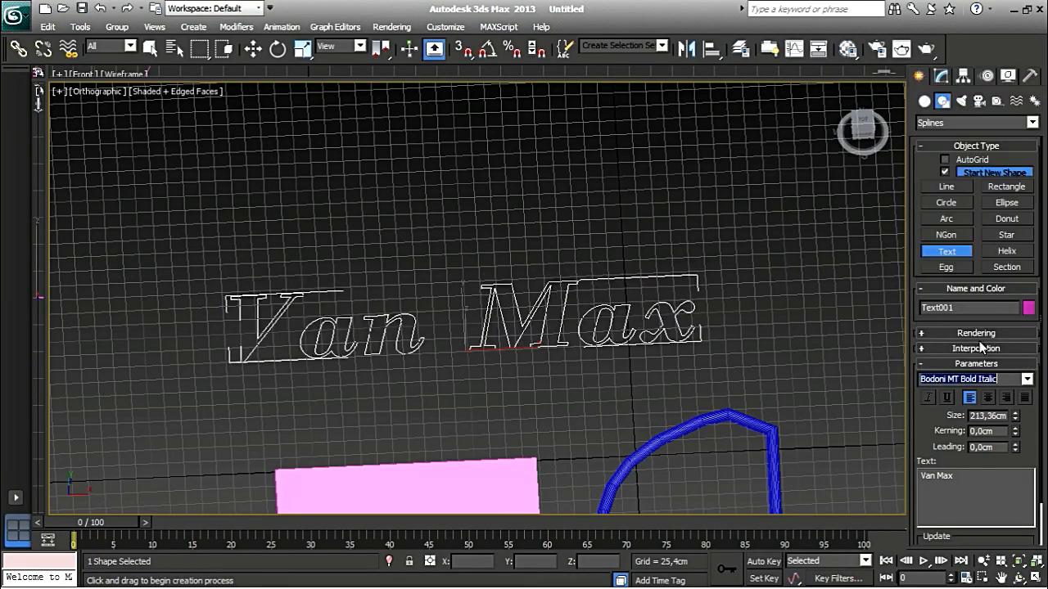
Set the text's font to Bauhaus 93 and reduce its size to about 113.081 cm.
{"action": "left_click", "coordinate": [1027, 379]}
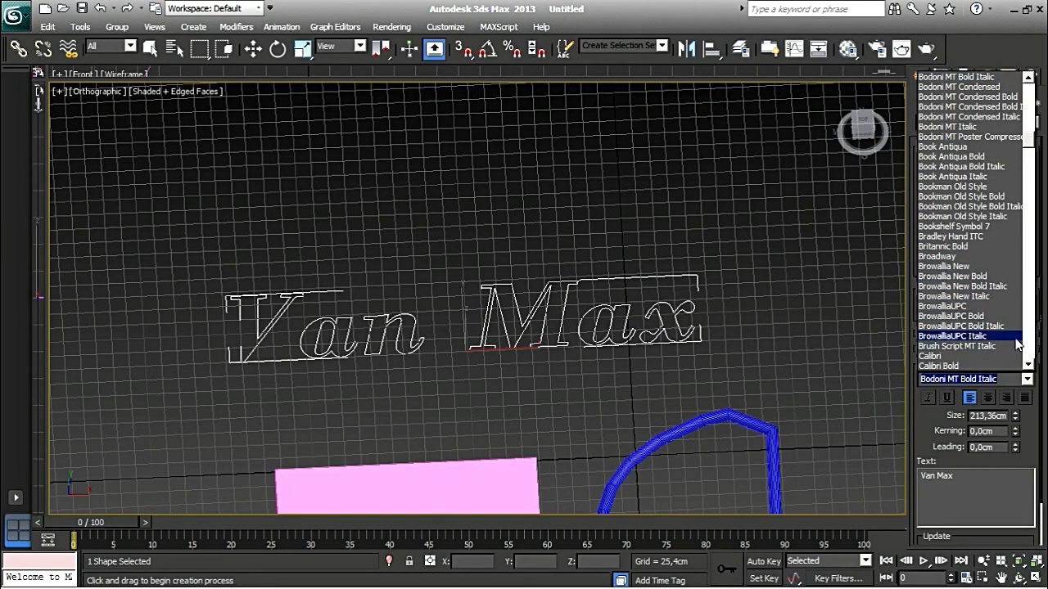
{"action": "left_click_drag", "start_coordinate": [1029, 149], "coordinate": [1029, 144]}
{"action": "left_click", "coordinate": [1008, 379]}
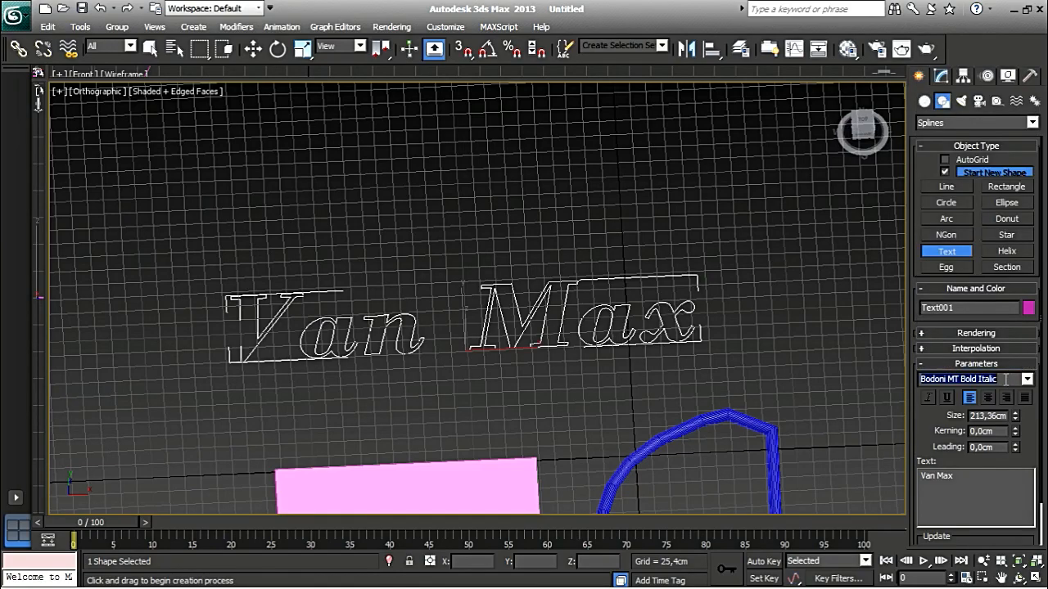
{"action": "type", "text": "bauhau"}
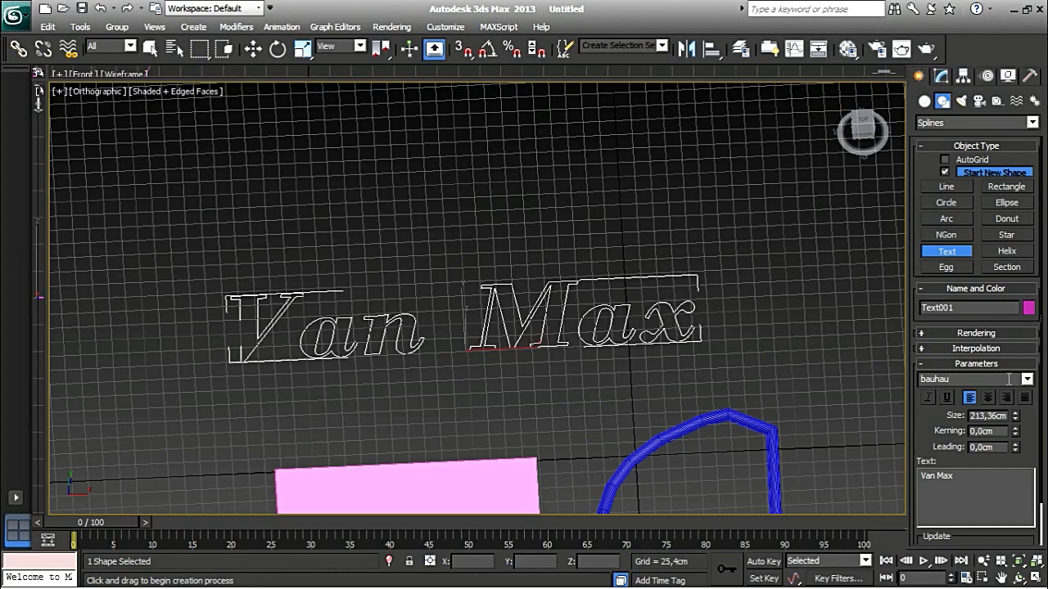
{"action": "left_click", "coordinate": [1027, 379]}
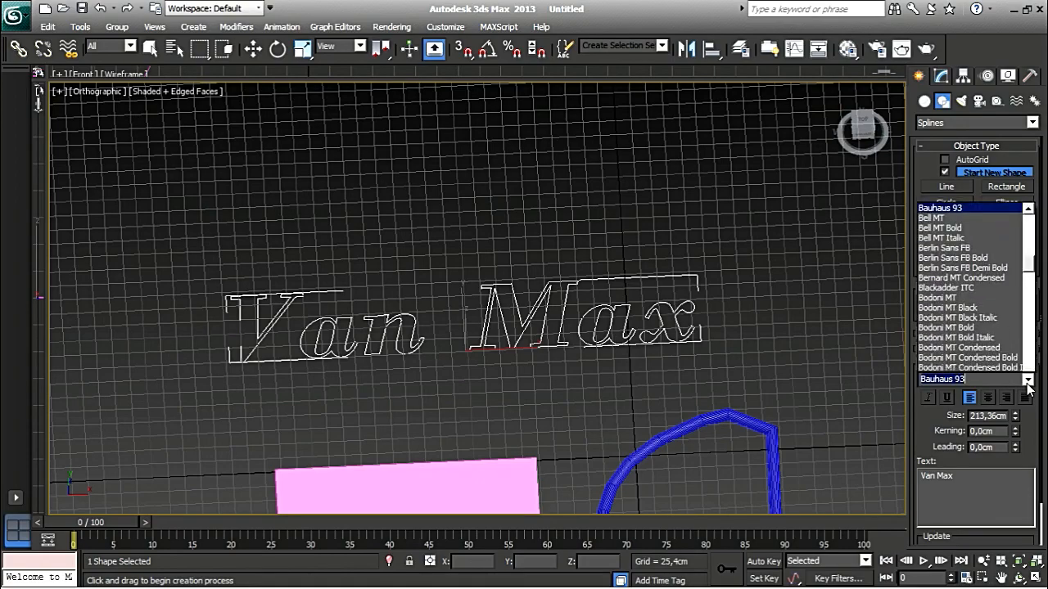
{"action": "scroll", "coordinate": [1029, 133], "scroll_direction": "up", "scroll_amount": 2}
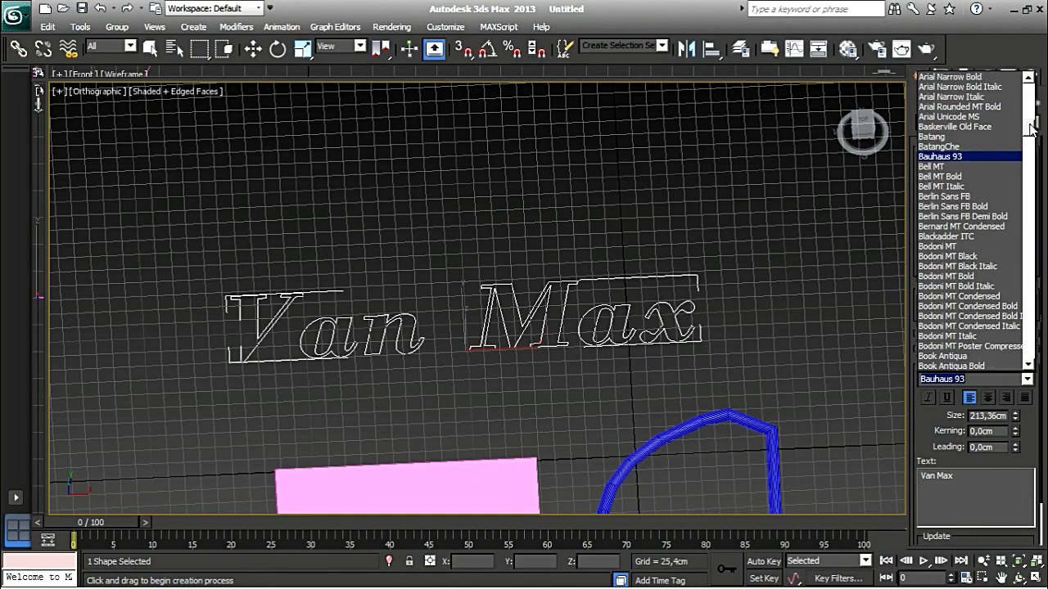
{"action": "left_click", "coordinate": [963, 177]}
{"action": "middle_click_drag", "start_coordinate": [601, 323], "coordinate": [636, 282]}
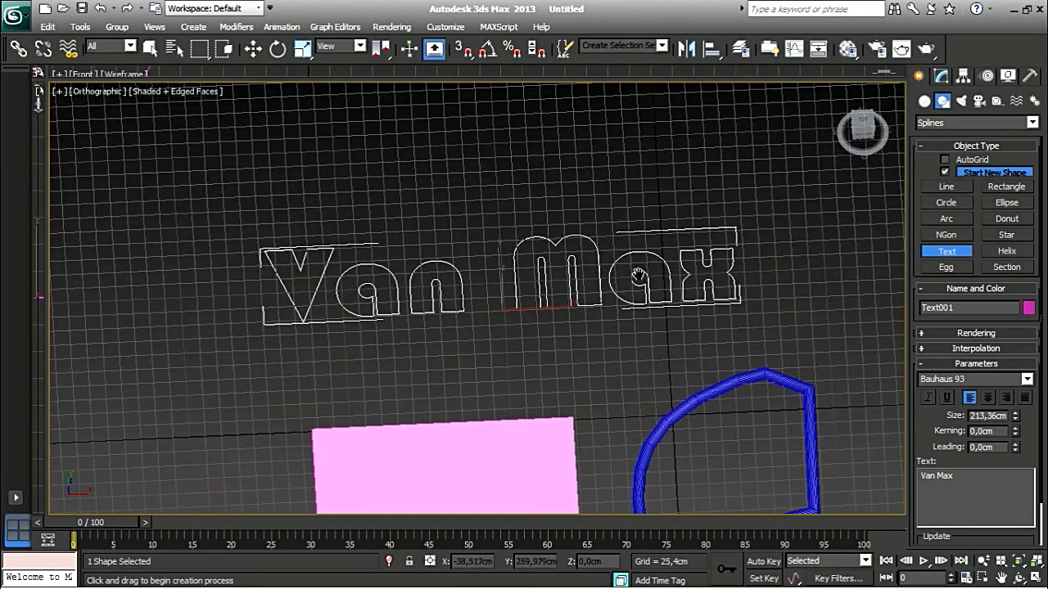
{"action": "scroll", "coordinate": [637, 281], "scroll_direction": "up", "scroll_amount": 2}
{"action": "left_click_drag", "start_coordinate": [1015, 419], "coordinate": [1015, 454]}
Move the text over to the block and raise it about 91.16 cm to the block's top face.
{"action": "left_click", "coordinate": [257, 52]}
{"action": "middle_click_drag", "start_coordinate": [533, 326], "coordinate": [550, 254]}
{"action": "left_click_drag", "start_coordinate": [527, 202], "coordinate": [532, 432]}
{"action": "middle_click_drag", "start_coordinate": [647, 322], "coordinate": [666, 198]}
{"action": "left_click_drag", "start_coordinate": [620, 356], "coordinate": [510, 358]}
{"action": "middle_click_drag", "start_coordinate": [510, 358], "coordinate": [605, 370], "text": "alt"}
{"action": "left_click_drag", "start_coordinate": [477, 293], "coordinate": [506, 243]}
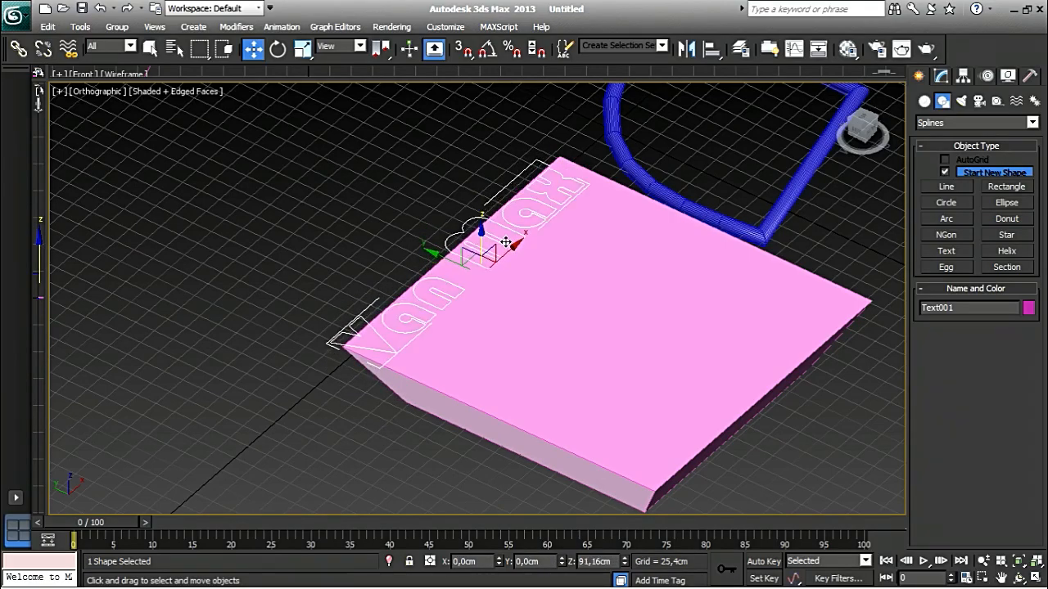
Shift the text in from the edge of the block's top face and centre it across the block's width.
{"action": "middle_click_drag", "start_coordinate": [626, 349], "coordinate": [507, 329], "text": "alt"}
{"action": "left_click_drag", "start_coordinate": [458, 234], "coordinate": [459, 304]}
{"action": "left_click_drag", "start_coordinate": [514, 362], "coordinate": [532, 363]}
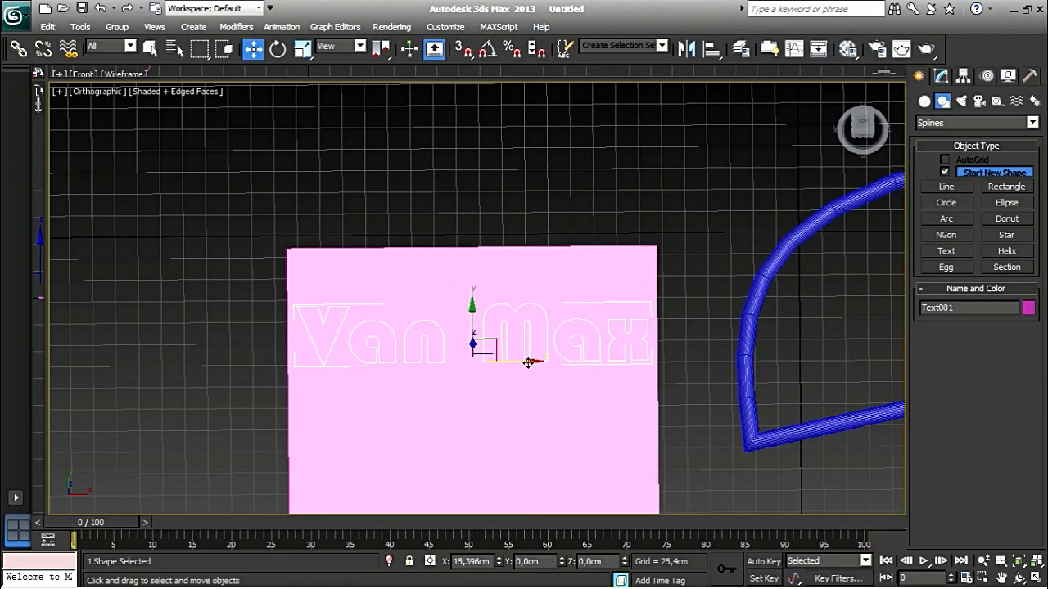
{"action": "middle_click_drag", "start_coordinate": [748, 437], "coordinate": [801, 392], "text": "alt"}
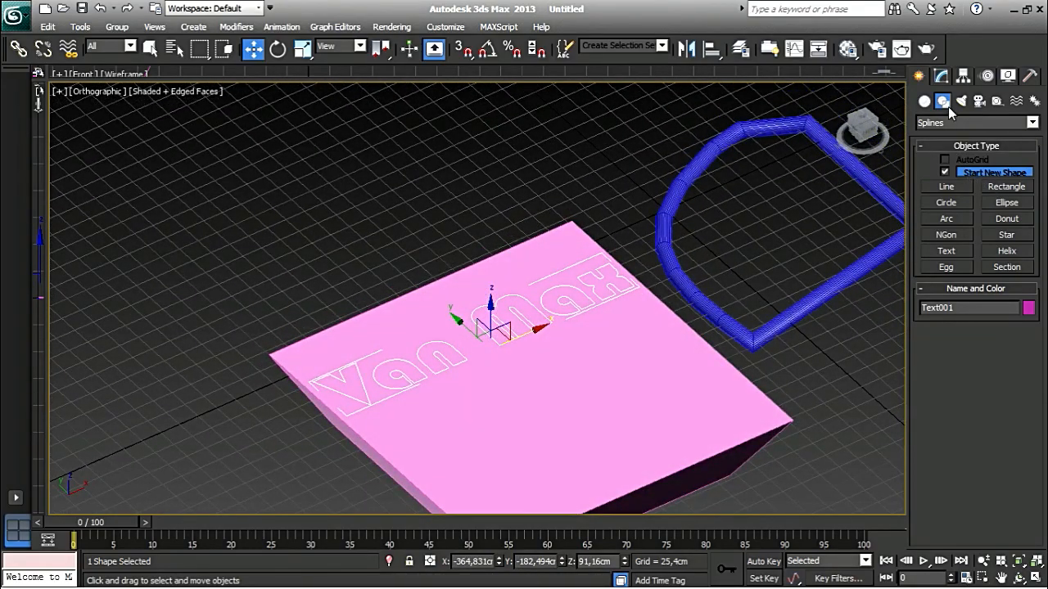
Set the text's kerning to about -5.537 cm and its leading to about -2.134 cm.
{"action": "left_click", "coordinate": [941, 75]}
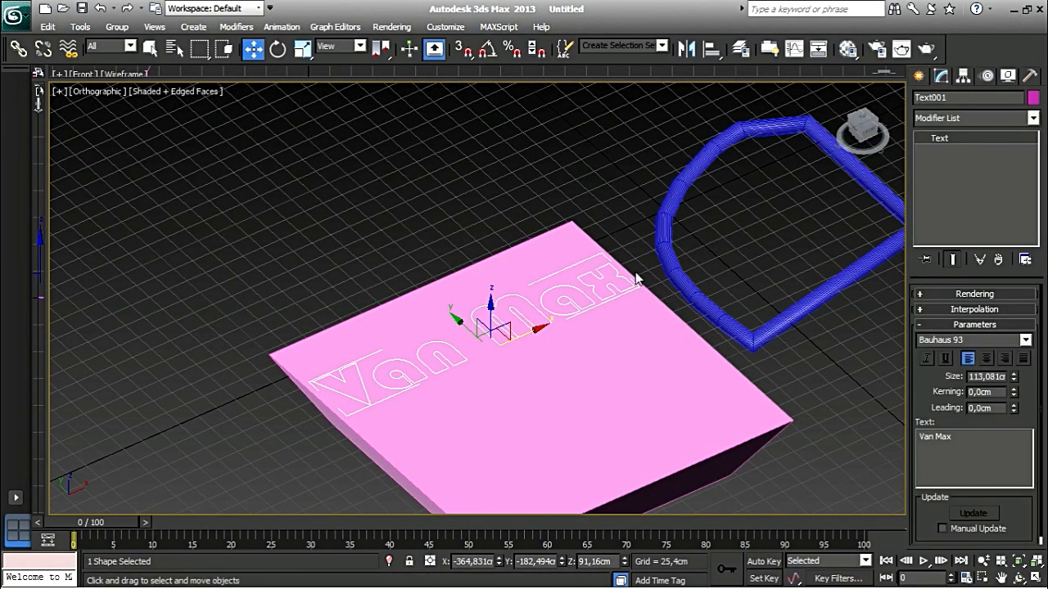
{"action": "scroll", "coordinate": [646, 270], "scroll_direction": "up", "scroll_amount": 2}
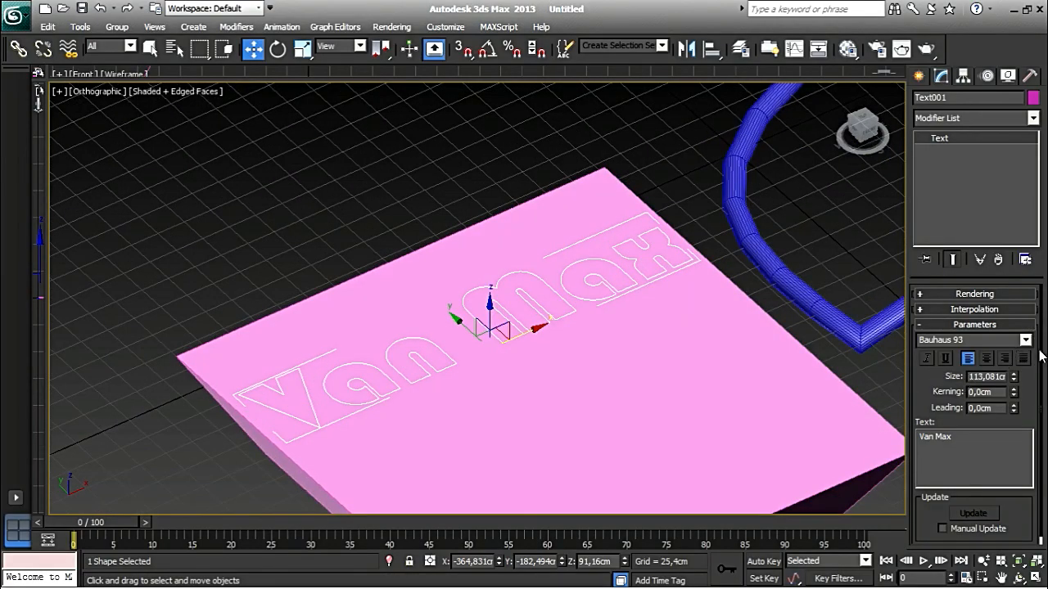
{"action": "left_click_drag", "start_coordinate": [1013, 395], "coordinate": [1046, 499]}
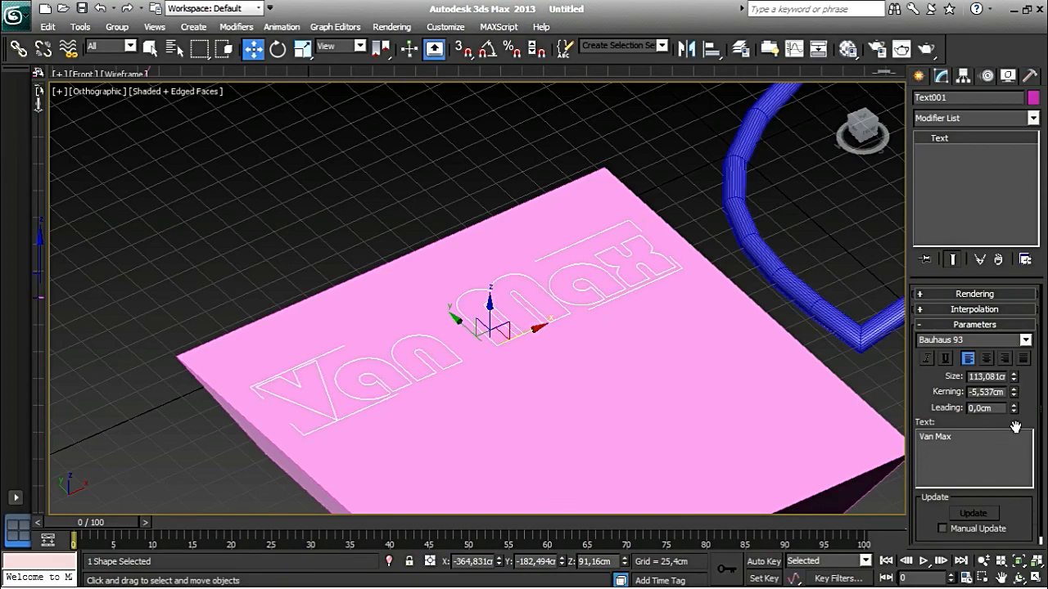
{"action": "left_click_drag", "start_coordinate": [1013, 406], "coordinate": [1015, 397]}
{"action": "left_click_drag", "start_coordinate": [986, 158], "coordinate": [993, 471]}
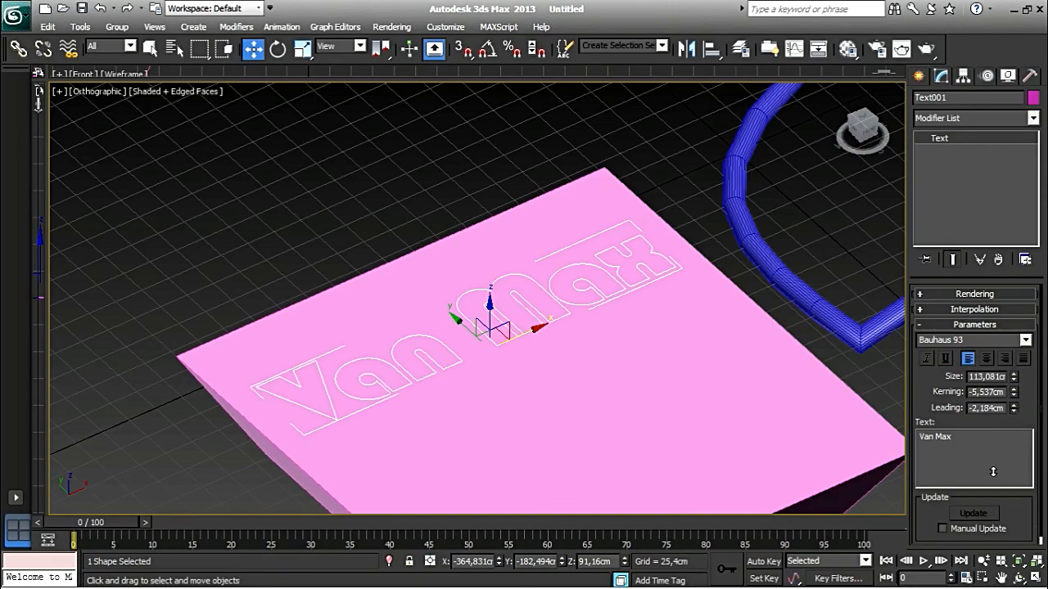
{"action": "scroll", "coordinate": [1015, 475], "scroll_direction": "down", "scroll_amount": 1}
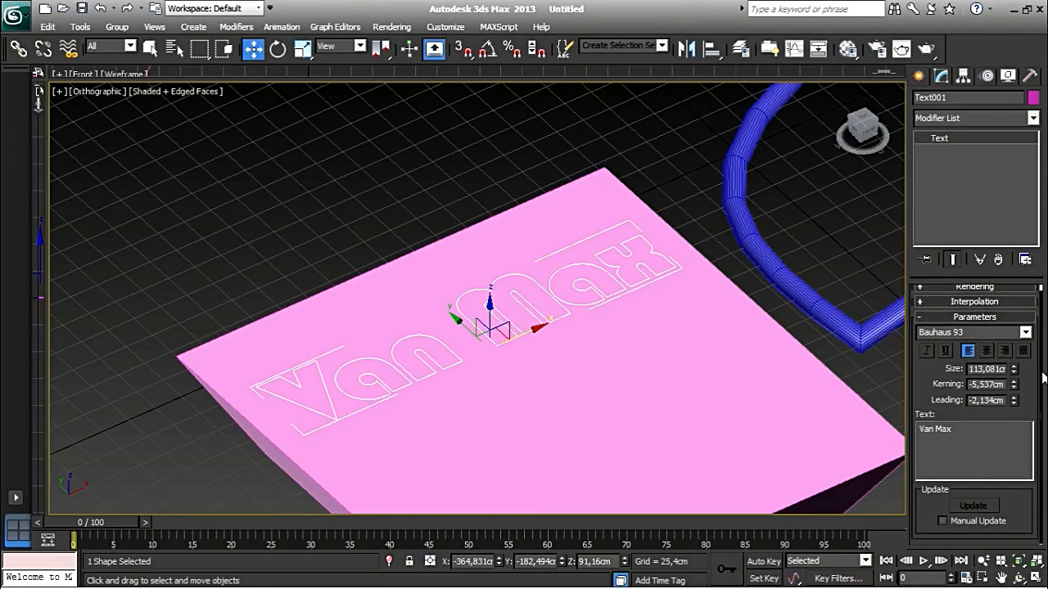
Apply a Bevel modifier to the text and reduce its Level 1 outline to 2.54 cm.
{"action": "left_click", "coordinate": [1032, 117]}
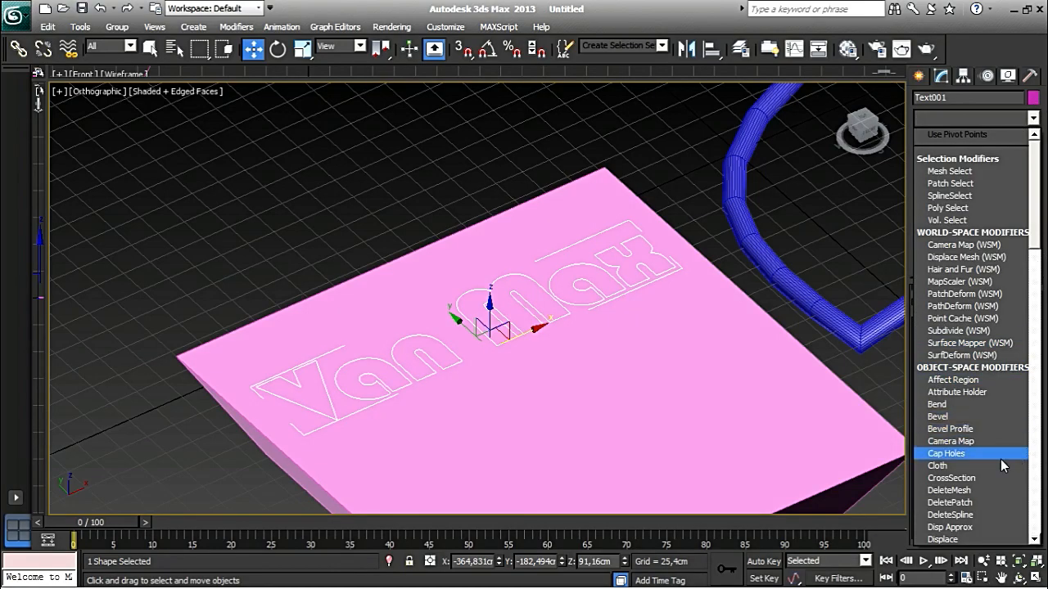
{"action": "left_click", "coordinate": [1015, 421]}
{"action": "middle_click_drag", "start_coordinate": [737, 361], "coordinate": [721, 364]}
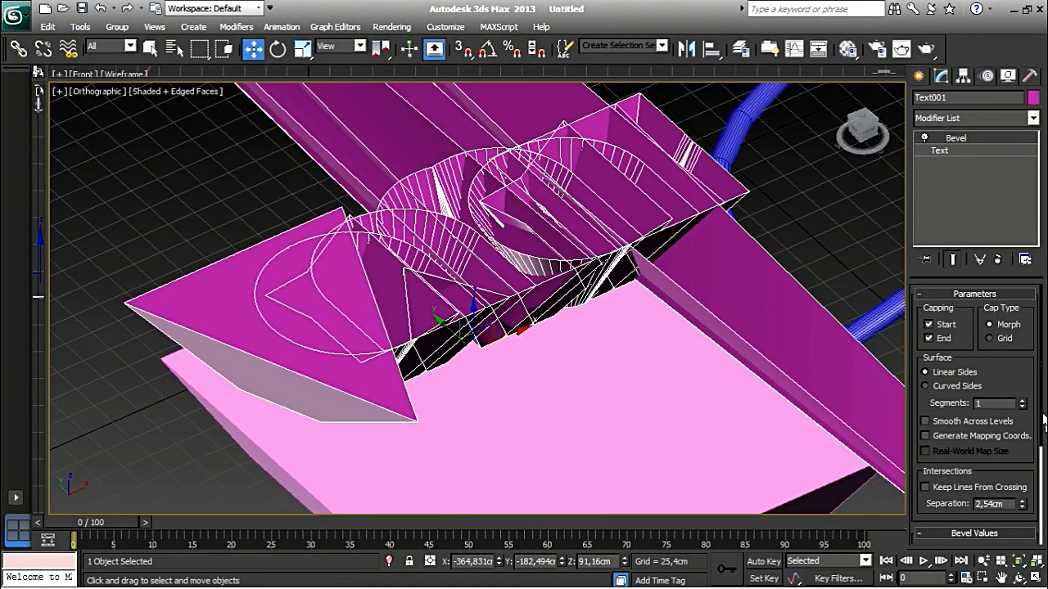
{"action": "scroll", "coordinate": [1033, 425], "scroll_direction": "down", "scroll_amount": 5}
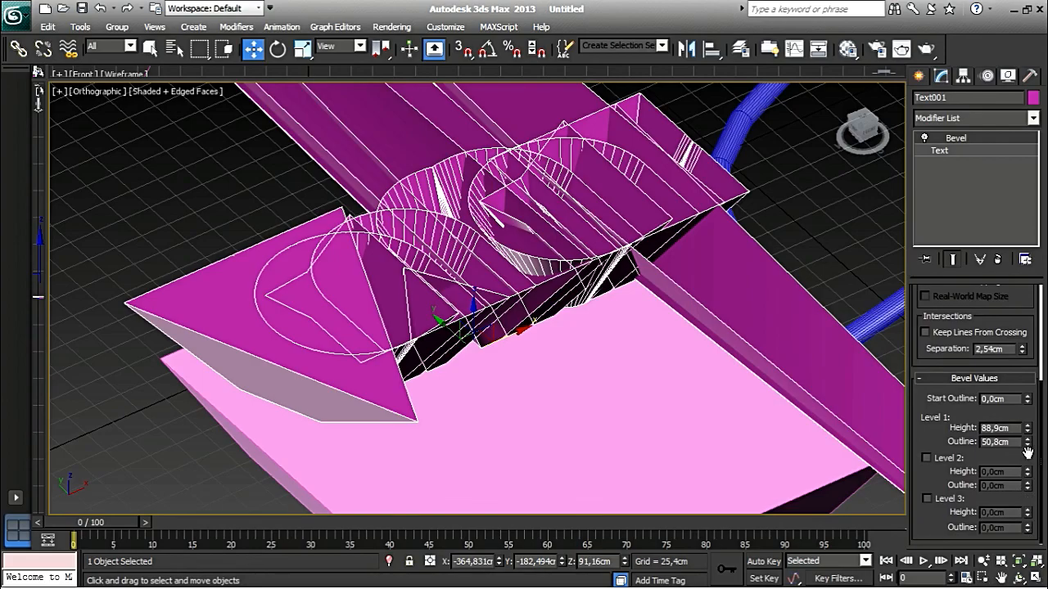
{"action": "left_click_drag", "start_coordinate": [1029, 450], "coordinate": [1043, 517]}
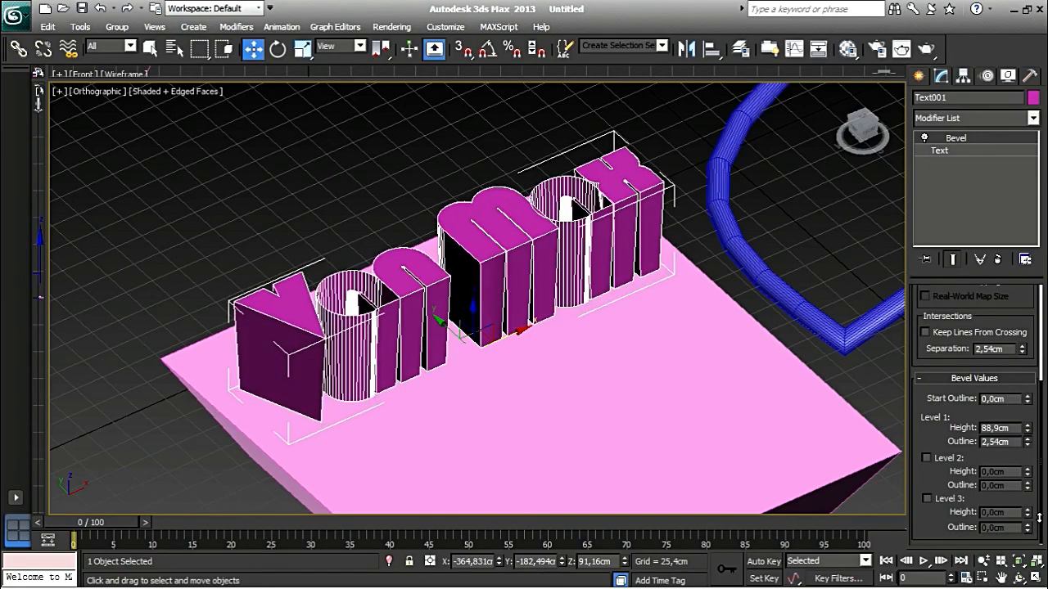
Set the text bevel's Level 1 outline to 0 cm and its height to 35.56 cm.
{"action": "middle_click_drag", "start_coordinate": [669, 417], "coordinate": [666, 291]}
{"action": "middle_click_drag", "start_coordinate": [576, 347], "coordinate": [568, 405]}
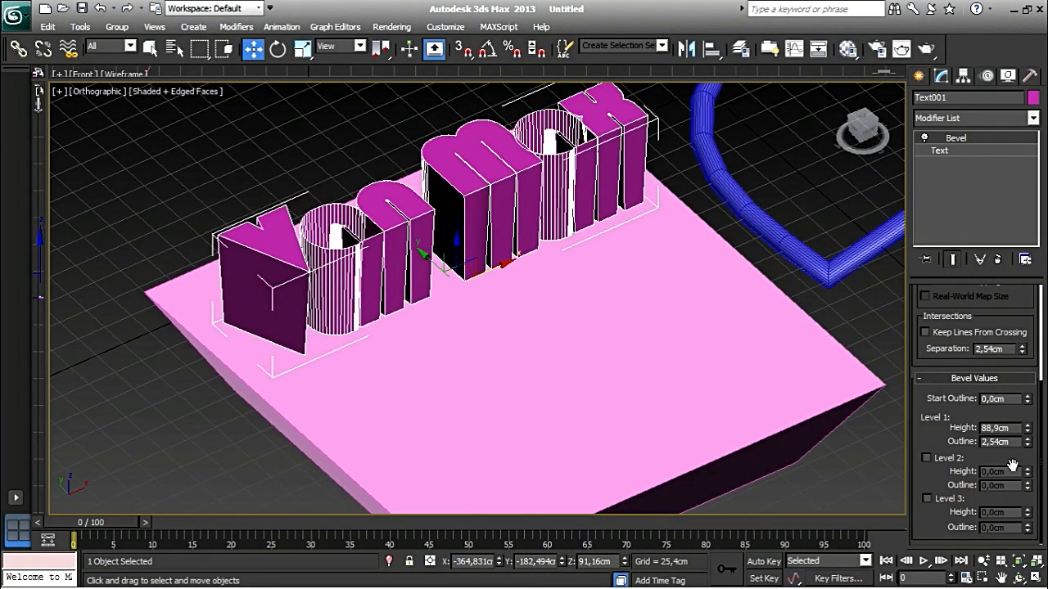
{"action": "type", "text": "0"}
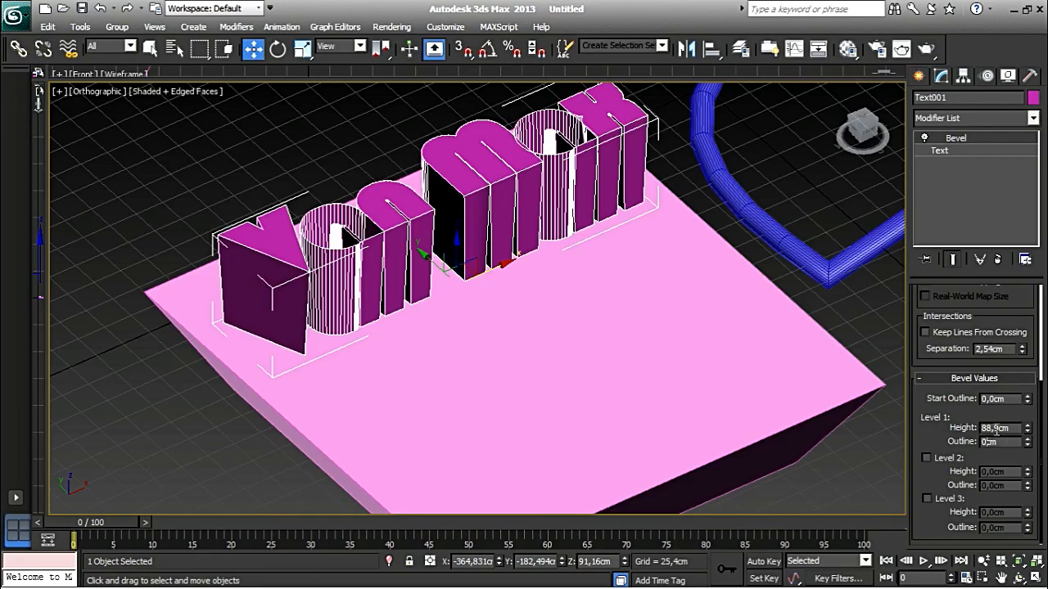
{"action": "key", "text": "Return"}
{"action": "left_click_drag", "start_coordinate": [1028, 431], "coordinate": [1004, 473]}
Move the beveled text closer to the block's edge, to a Y position of about -146.869 cm, and keep it selected.
{"action": "middle_click_drag", "start_coordinate": [646, 295], "coordinate": [692, 320], "text": "alt"}
{"action": "middle_click_drag", "start_coordinate": [582, 274], "coordinate": [632, 324], "text": "alt"}
{"action": "middle_click_drag", "start_coordinate": [523, 289], "coordinate": [608, 336], "text": "alt"}
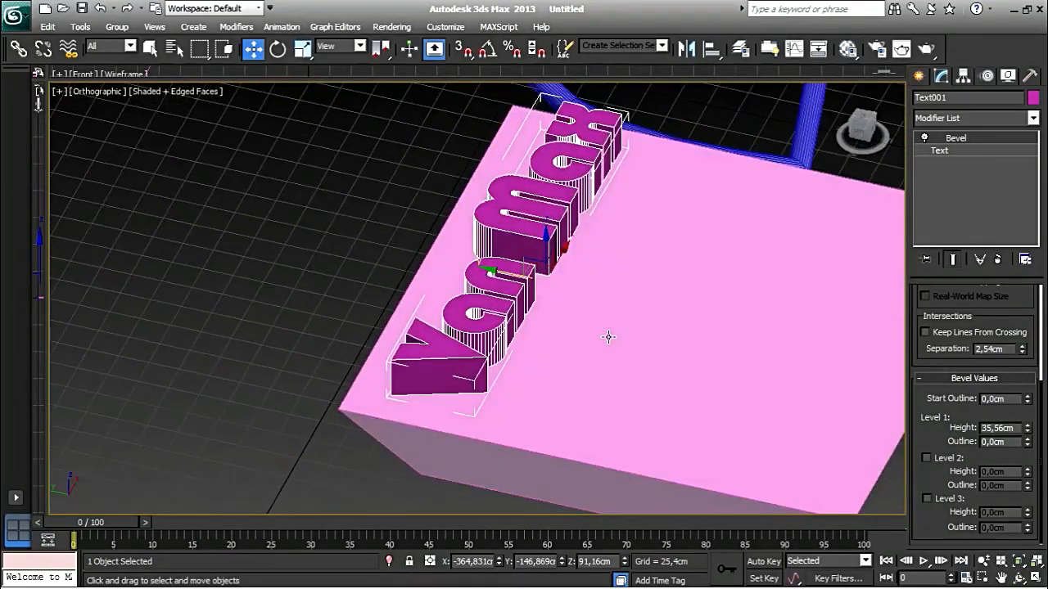
{"action": "left_click", "coordinate": [381, 271]}
{"action": "middle_click_drag", "start_coordinate": [381, 271], "coordinate": [464, 285], "text": "alt"}
{"action": "left_click", "coordinate": [506, 257]}
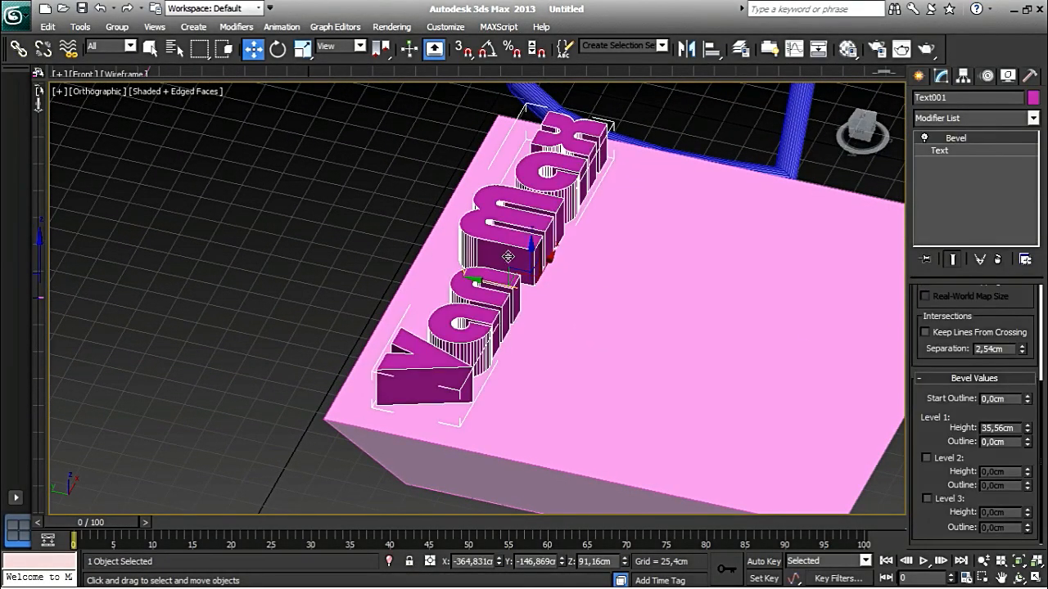
Enable the text bevel's Level 2, try heights on Levels 2 and 3, and undo the changes made after enabling Level 2.
{"action": "left_click", "coordinate": [926, 459]}
{"action": "left_click_drag", "start_coordinate": [1022, 471], "coordinate": [1022, 443]}
{"action": "left_click", "coordinate": [927, 498]}
{"action": "left_click_drag", "start_coordinate": [1028, 512], "coordinate": [1027, 471]}
{"action": "middle_click_drag", "start_coordinate": [515, 411], "coordinate": [463, 430], "text": "alt"}
{"action": "key", "text": "ctrl+z"}
{"action": "key", "text": "ctrl+z"}
{"action": "key", "text": "ctrl+z"}
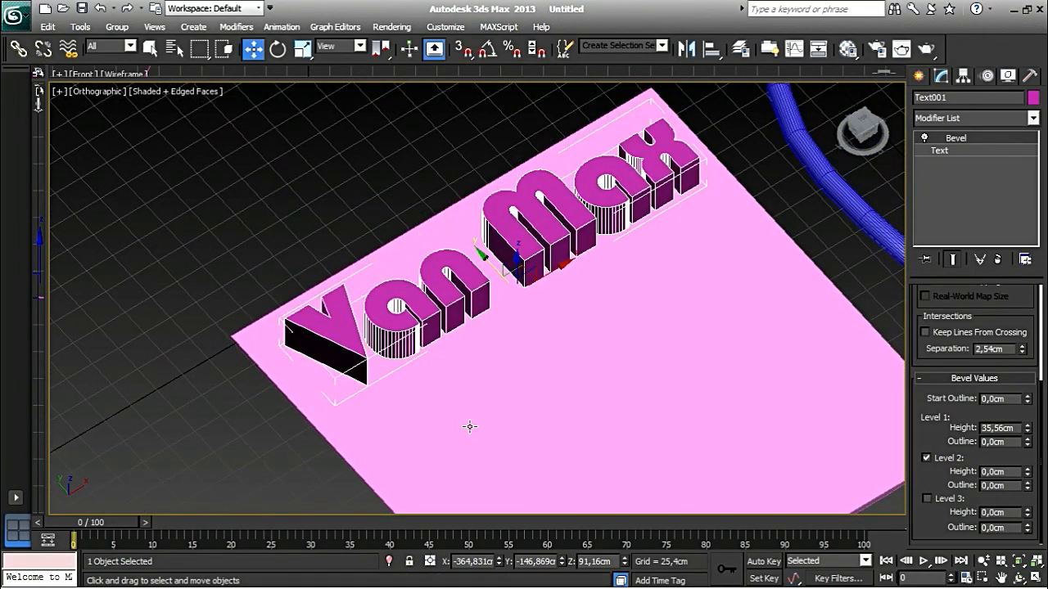
Examine the beveled text and its Bevel parameters, along with the block and the swept spline beside it.
{"action": "middle_click_drag", "start_coordinate": [495, 422], "coordinate": [545, 417]}
{"action": "scroll", "coordinate": [545, 417], "scroll_direction": "up", "scroll_amount": 2}
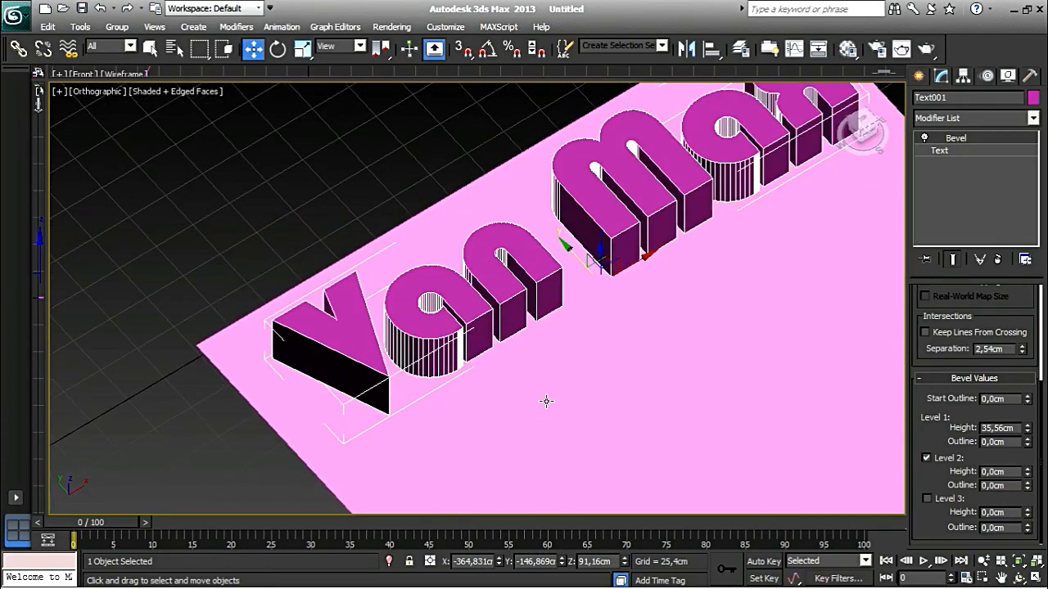
{"action": "scroll", "coordinate": [512, 427], "scroll_direction": "down", "scroll_amount": 5}
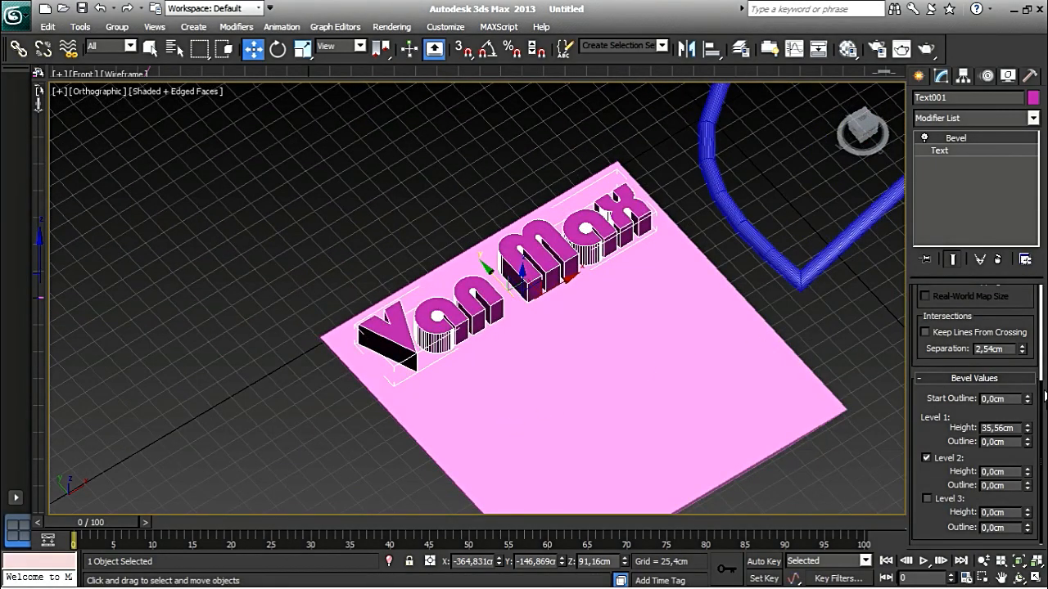
{"action": "scroll", "coordinate": [1042, 395], "scroll_direction": "up", "scroll_amount": 4}
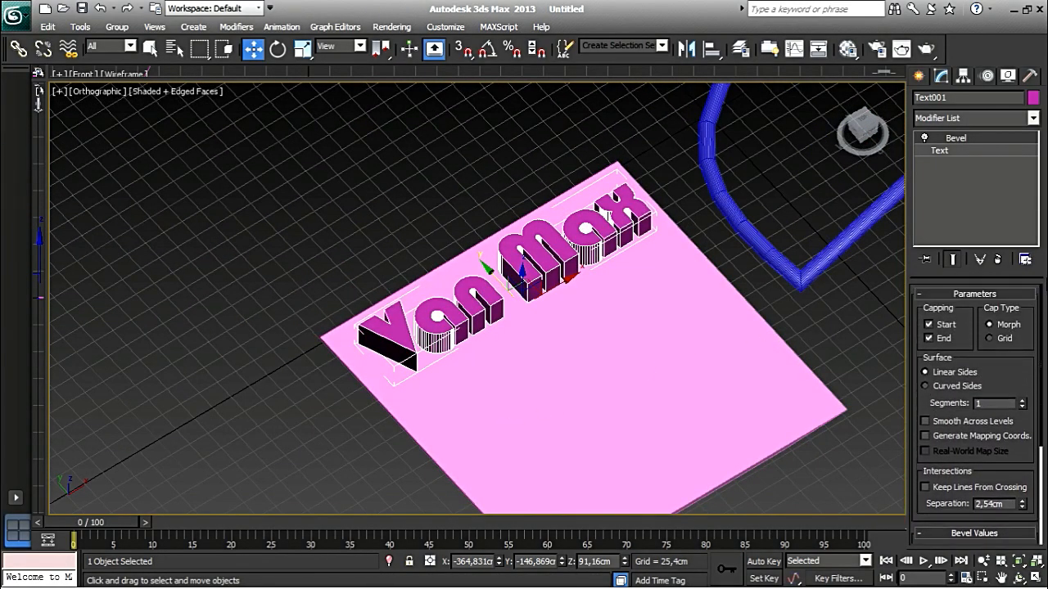
{"action": "left_click", "coordinate": [920, 76]}
{"action": "scroll", "coordinate": [659, 258], "scroll_direction": "up", "scroll_amount": 2}
{"action": "scroll", "coordinate": [650, 272], "scroll_direction": "down", "scroll_amount": 3}
{"action": "middle_click_drag", "start_coordinate": [643, 273], "coordinate": [480, 279]}
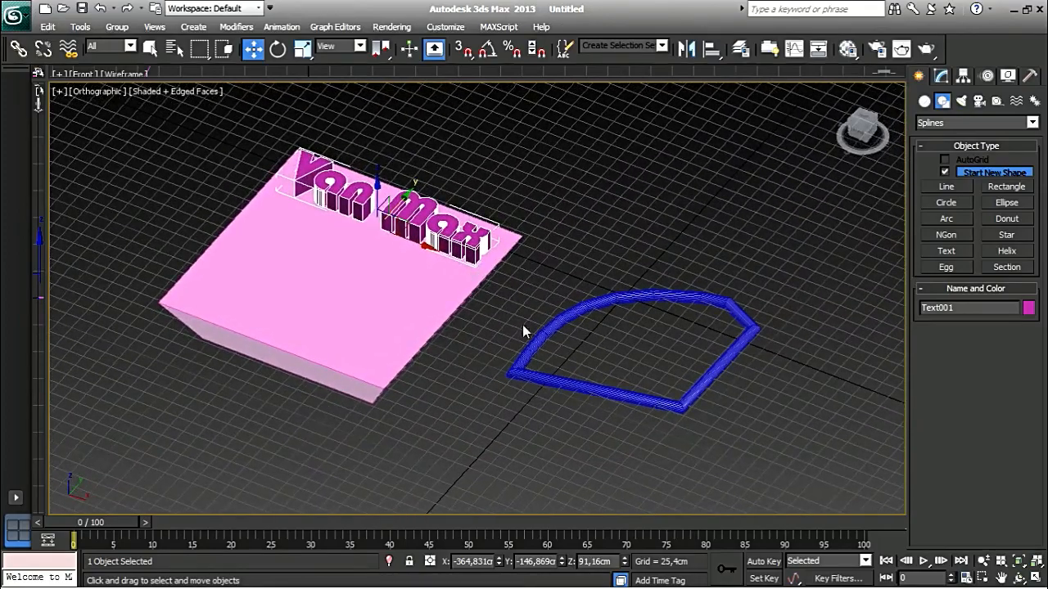
{"action": "scroll", "coordinate": [538, 343], "scroll_direction": "up", "scroll_amount": 4}
{"action": "middle_click_drag", "start_coordinate": [556, 364], "coordinate": [555, 383]}
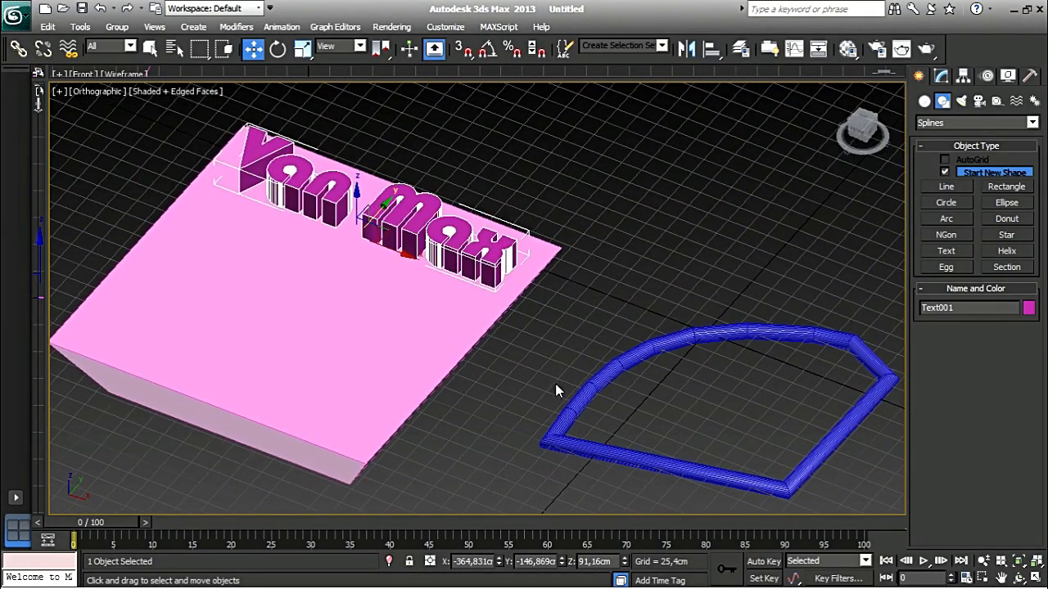